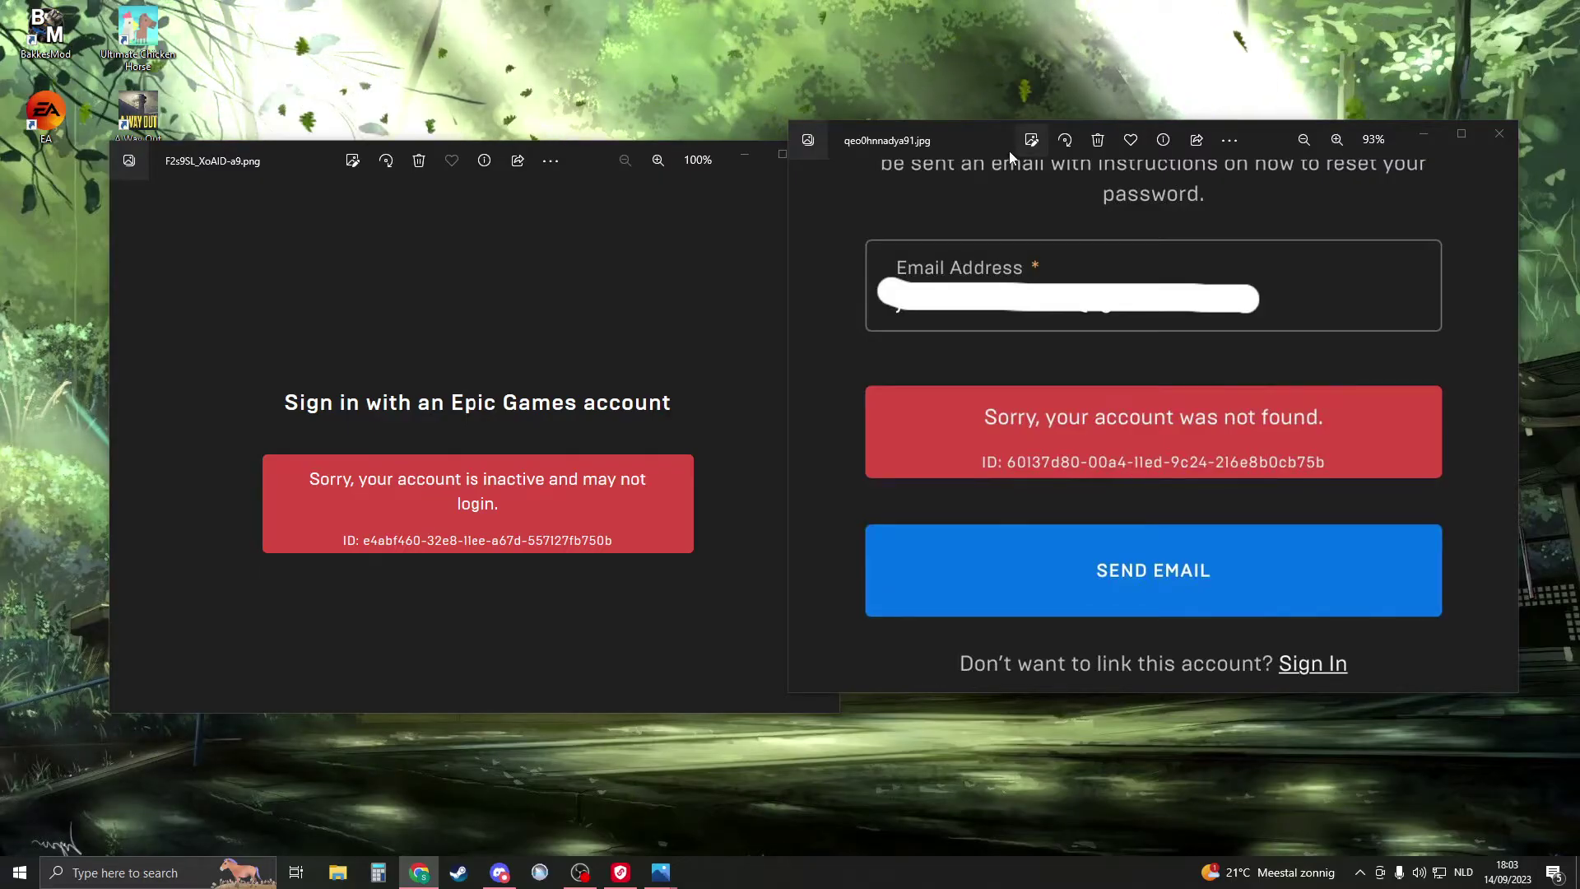
Step: Move aside and close the account-not-found error screenshot in Photos
drag(971, 161, 967, 176)
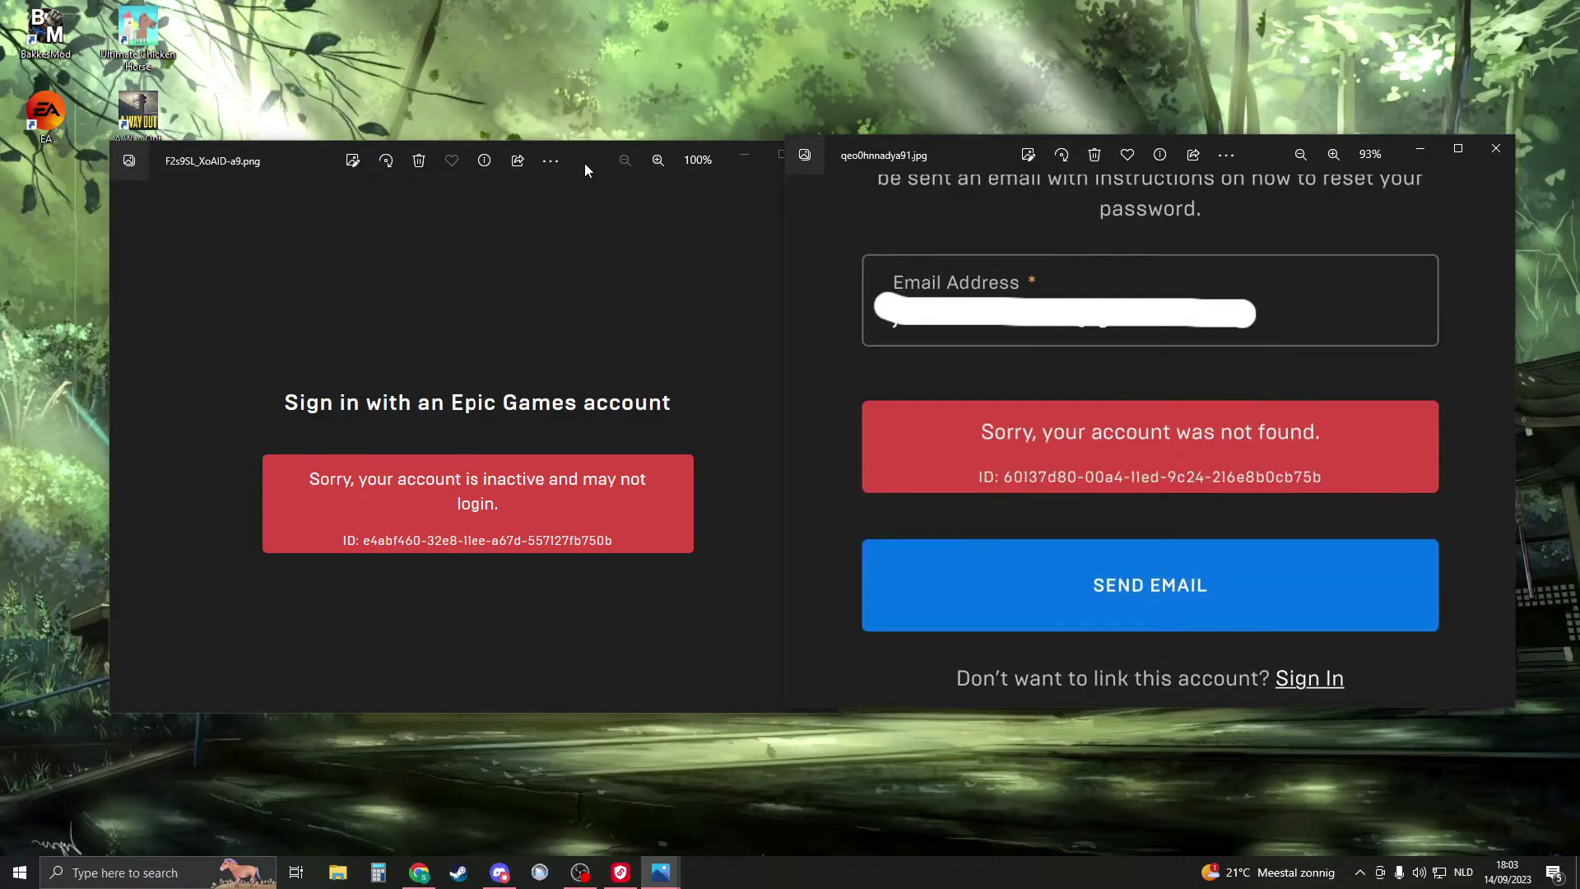
click(1507, 159)
Step: Close the inactive-account screenshot and search 'epic games' in the maximized incognito browser
click(825, 155)
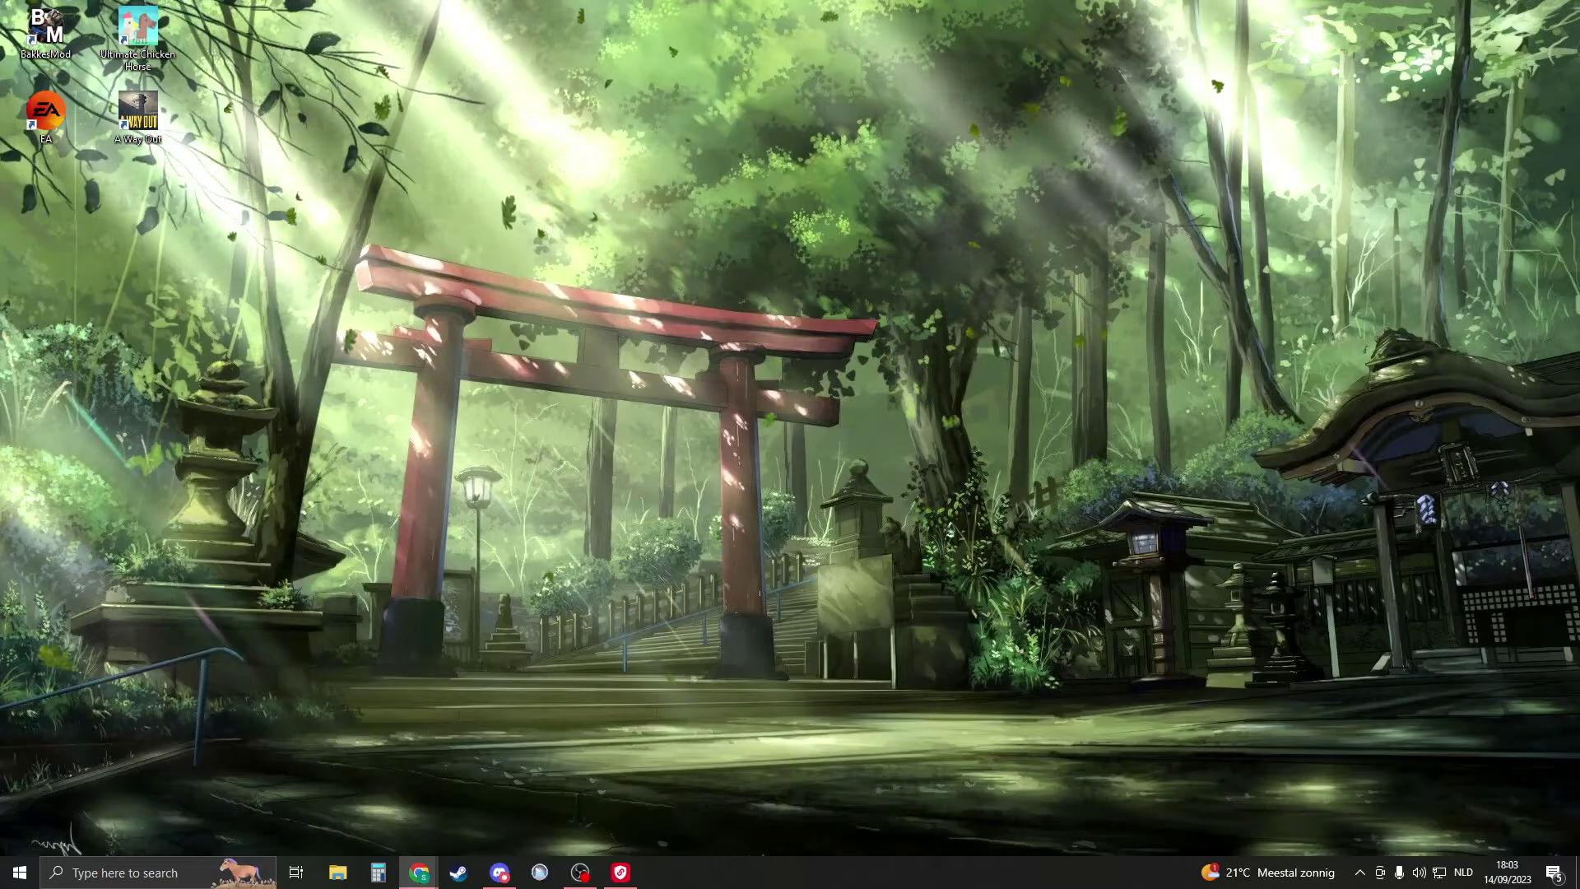
drag(1579, 136, 1497, 142)
double_click(1496, 142)
text(epic a)
key(BackSpace)
key(BackSpace)
text(g)
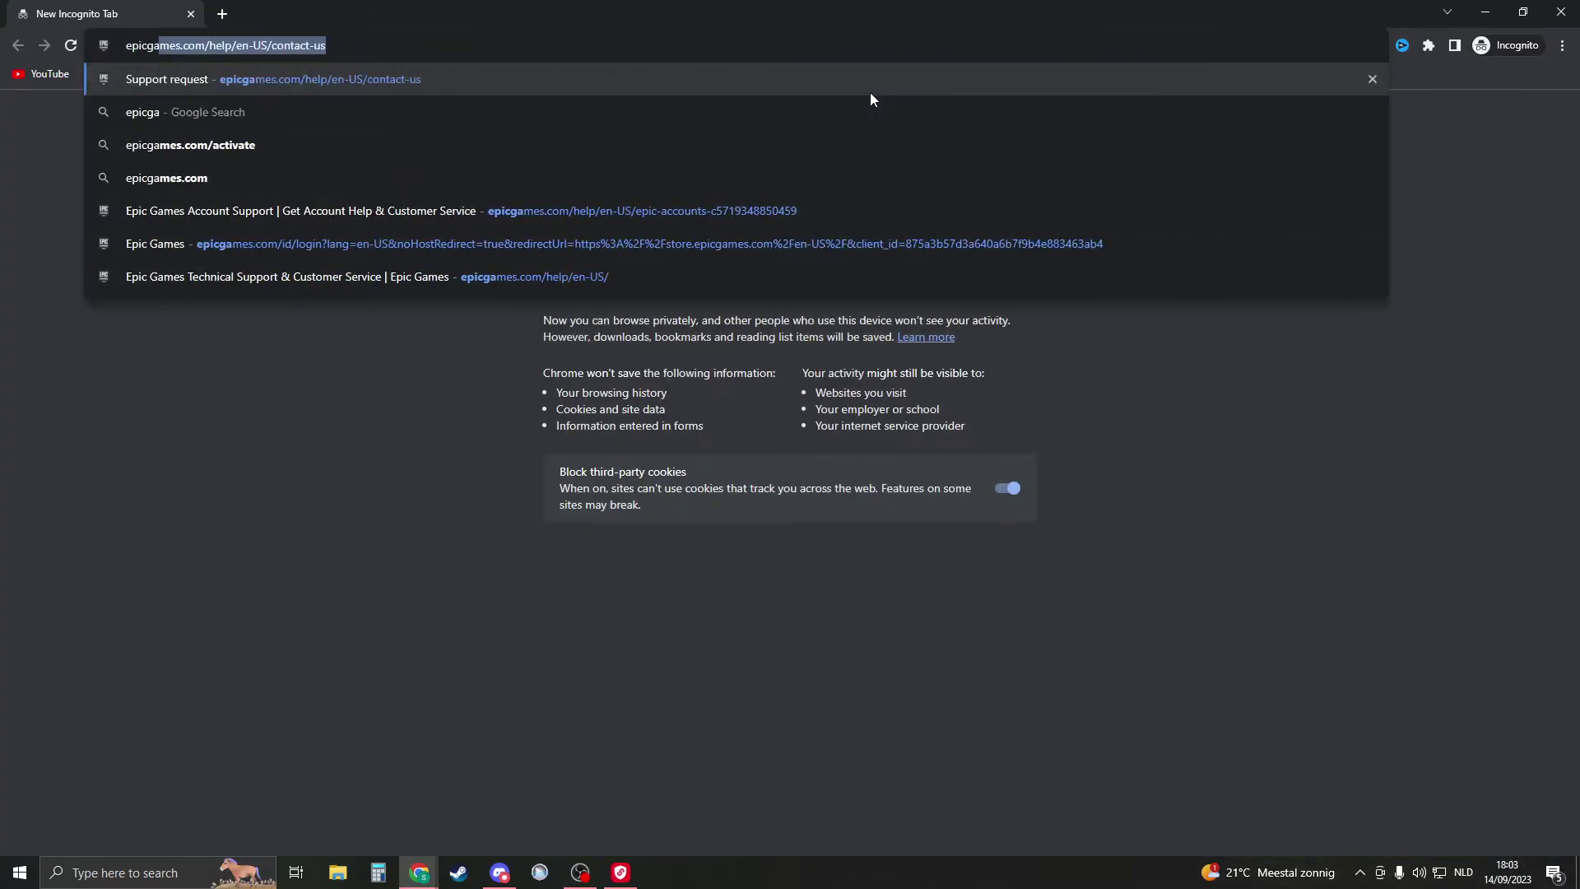
key(BackSpace)
text(g)
key(Return)
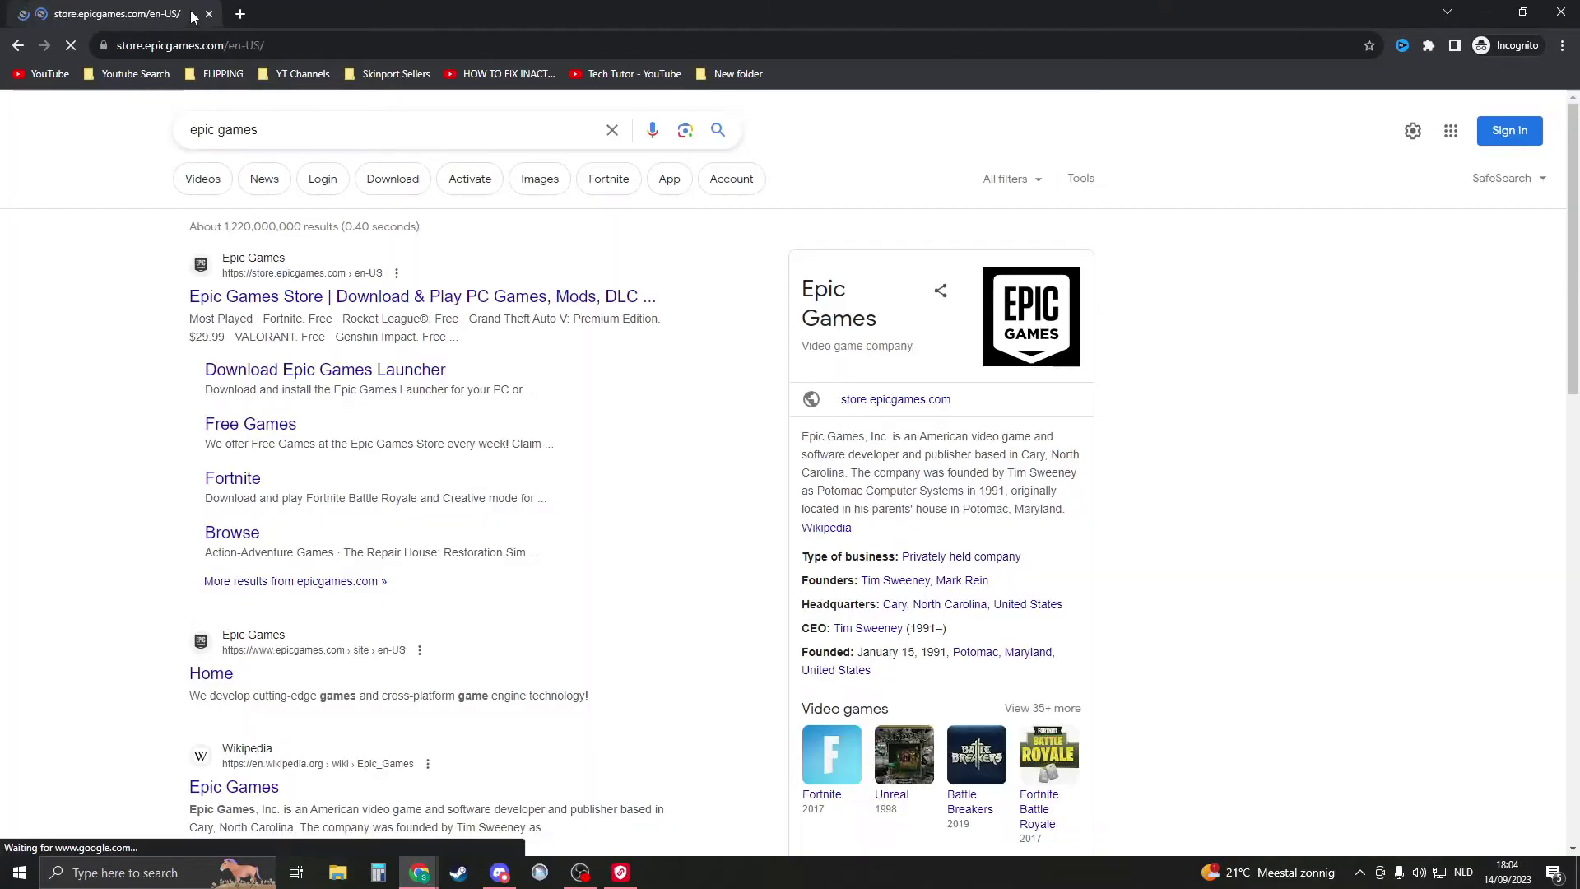
Step: Go from the Epic Games Store through Support and Accounts to the Contact Us page
click(411, 296)
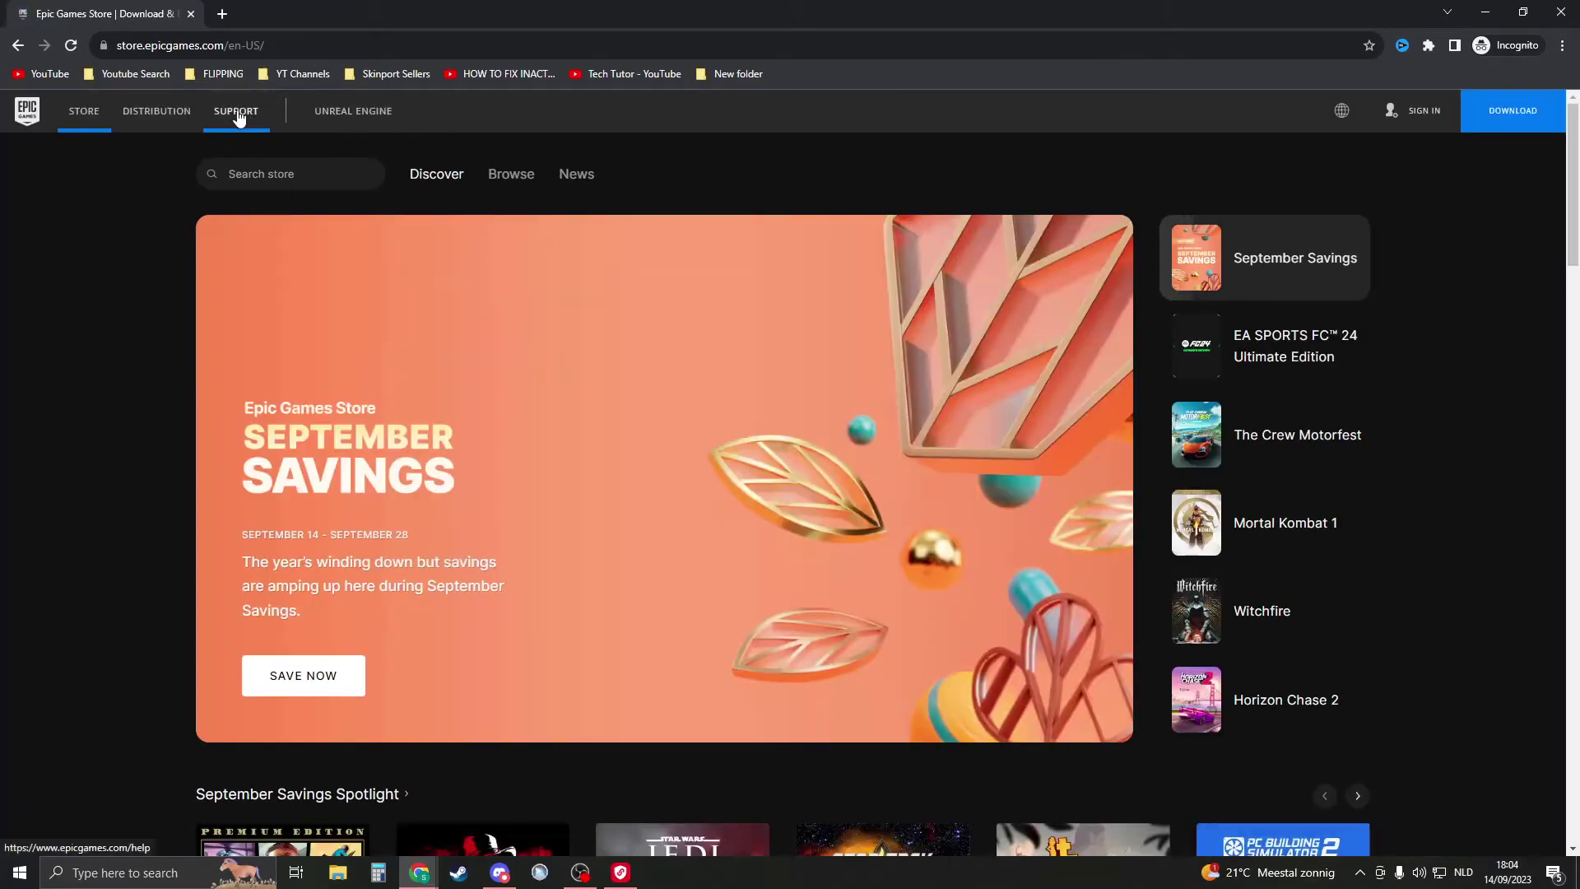
click(240, 113)
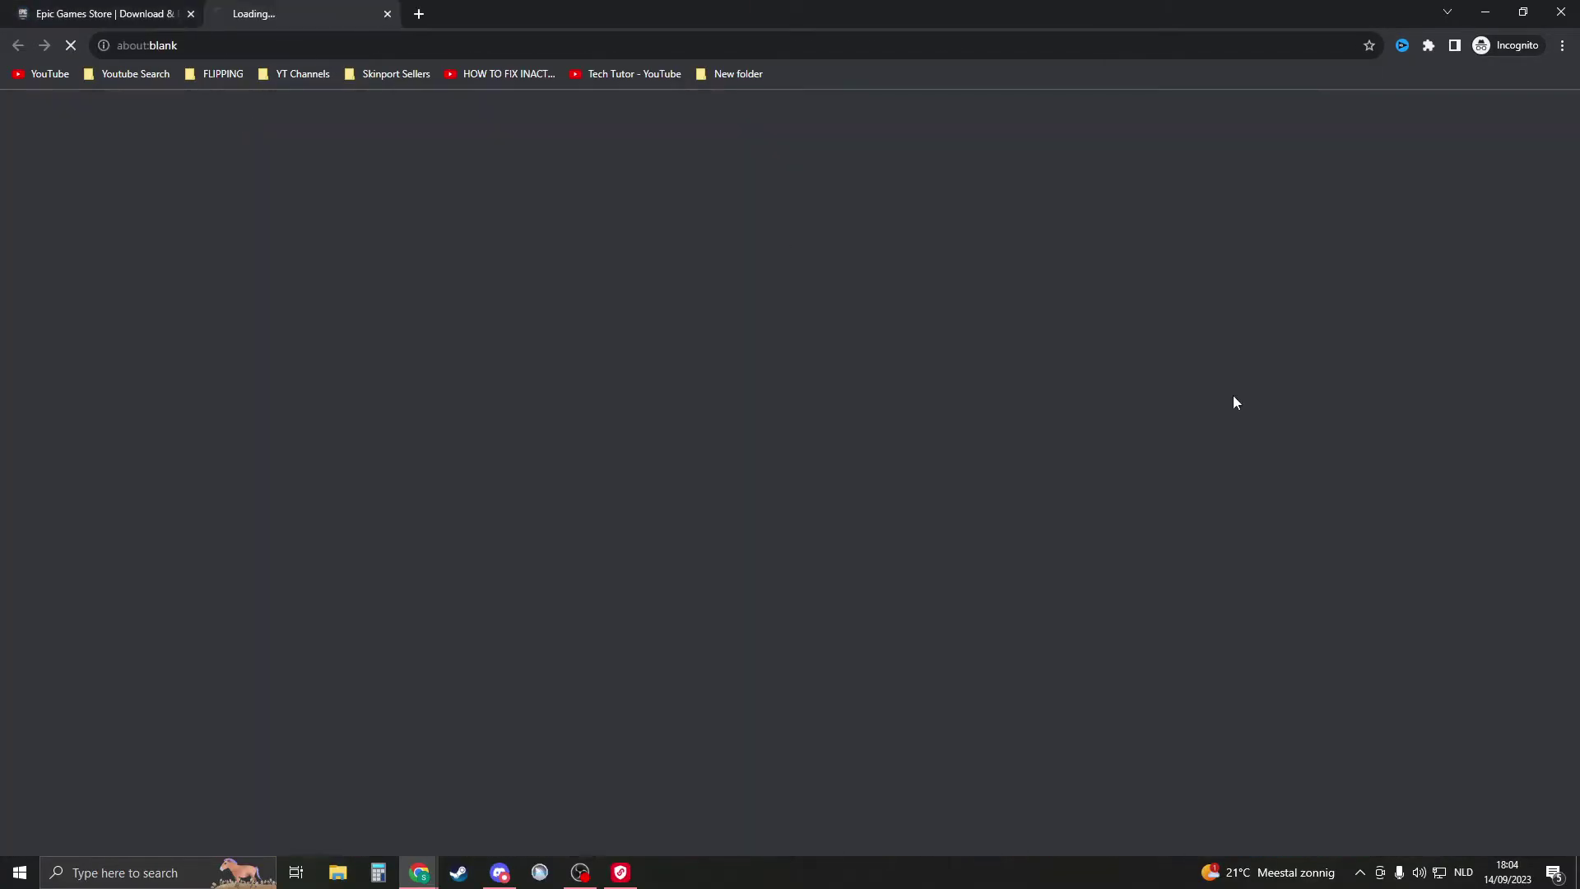
click(189, 18)
scroll(881, 527, down, 10)
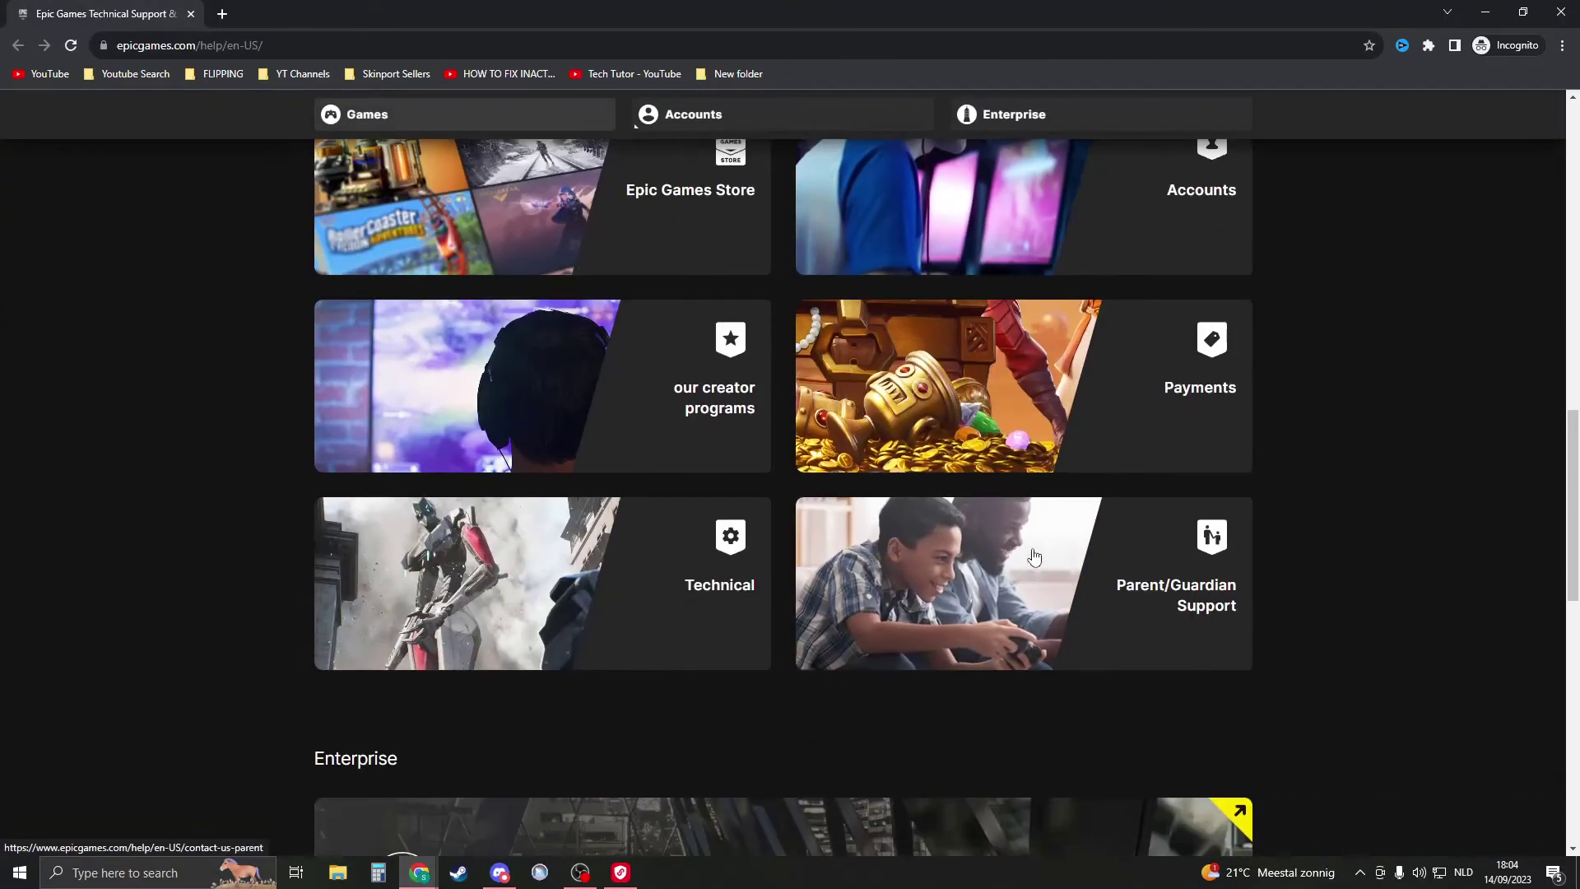
scroll(1034, 557, up, 3)
click(946, 493)
scroll(891, 555, down, 5)
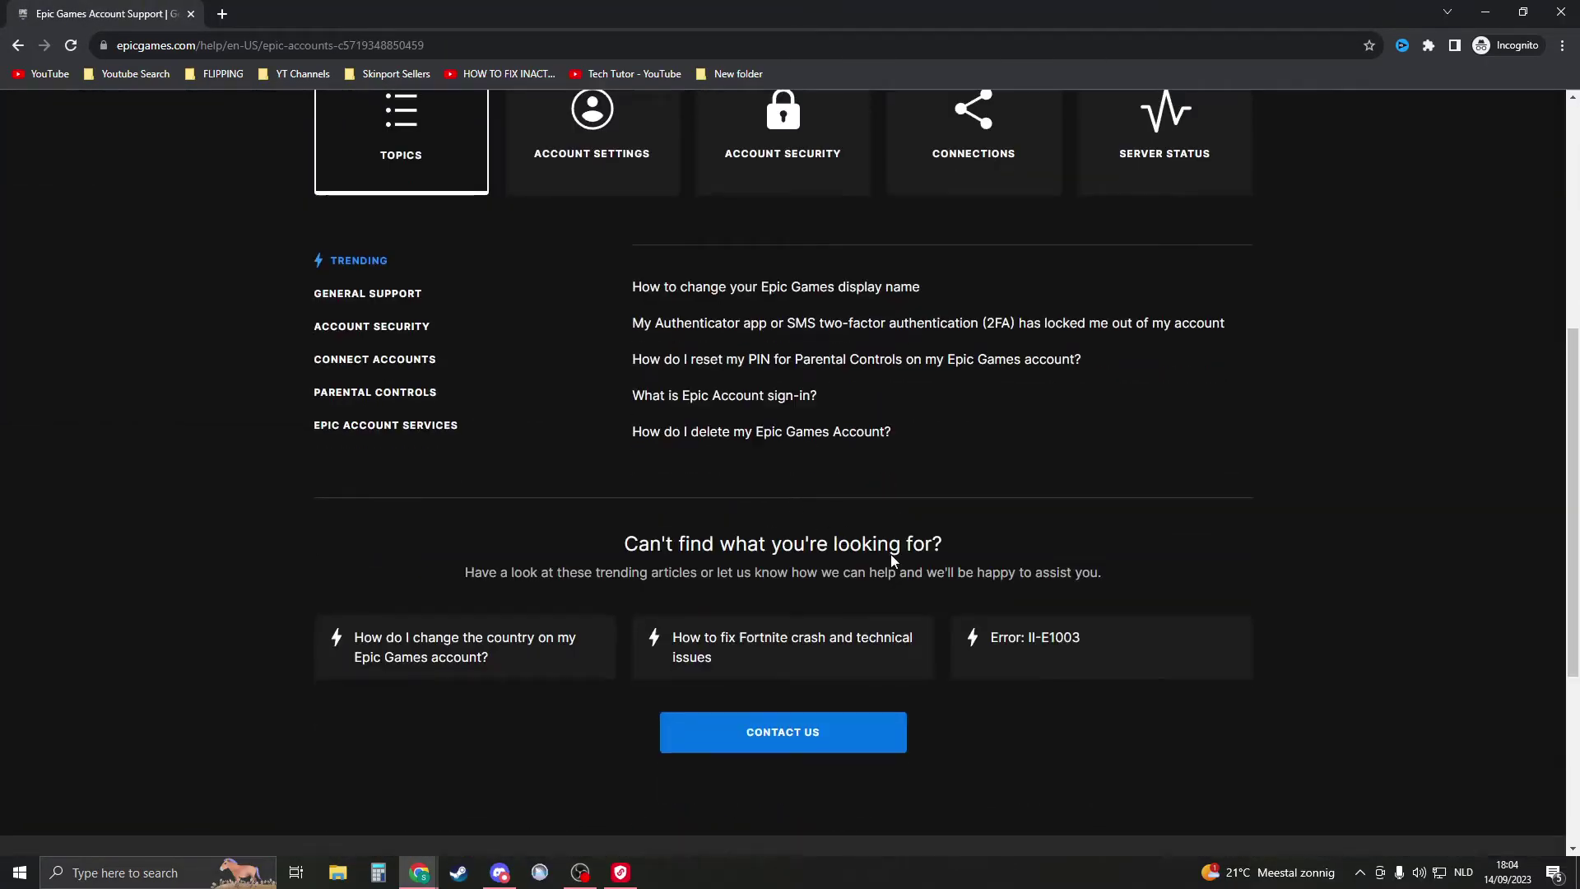
scroll(891, 555, down, 4)
click(766, 407)
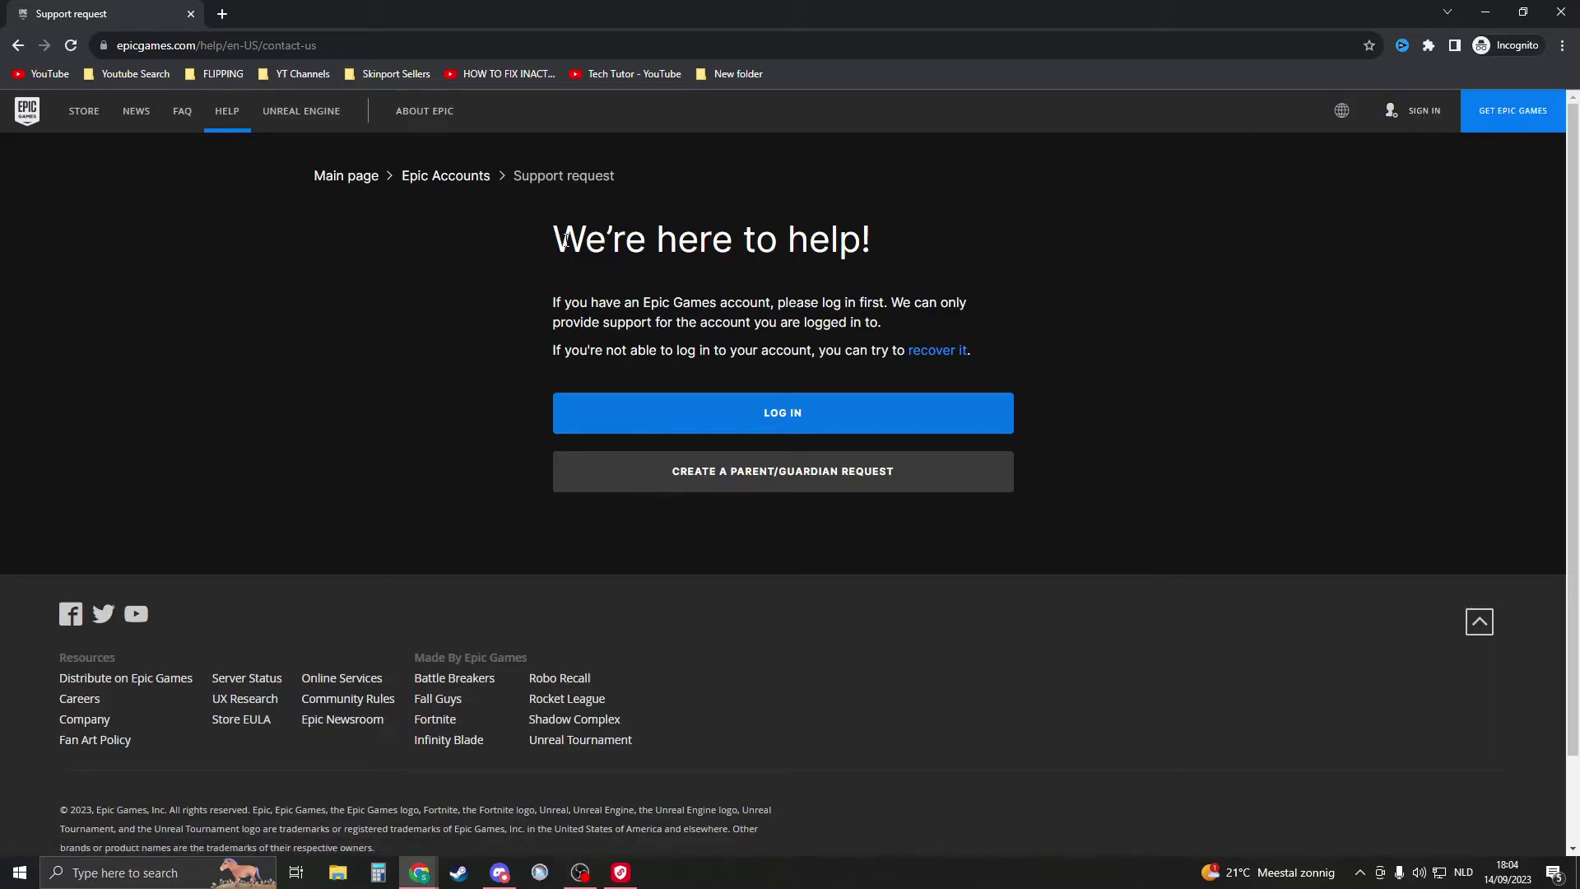
Step: Open the account recovery form from the support request page
drag(565, 239, 905, 235)
click(597, 257)
drag(563, 355, 840, 357)
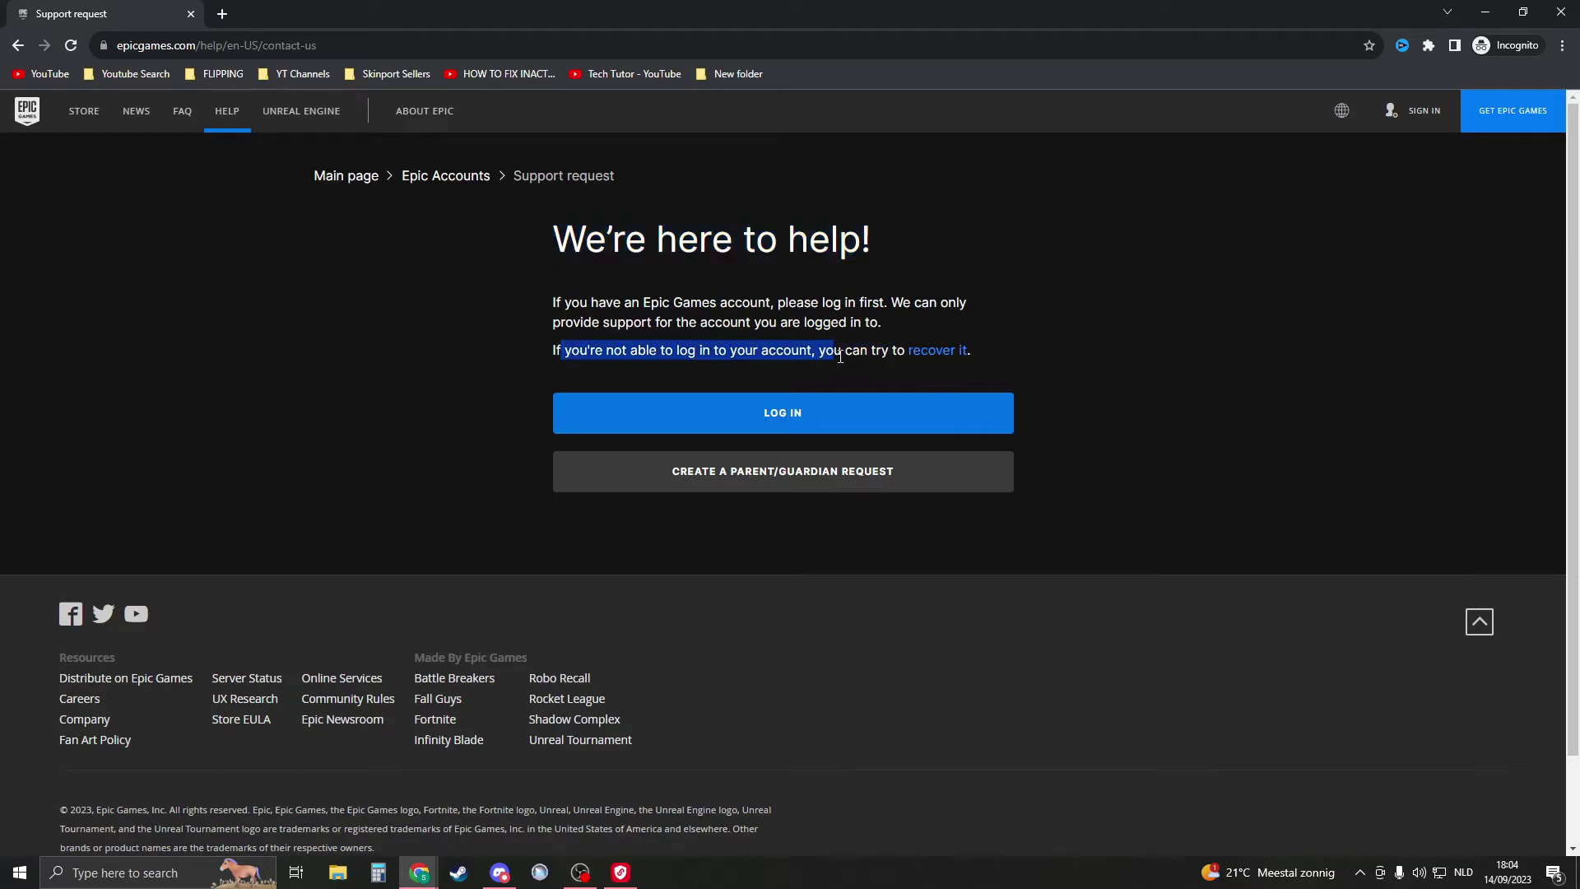
click(947, 351)
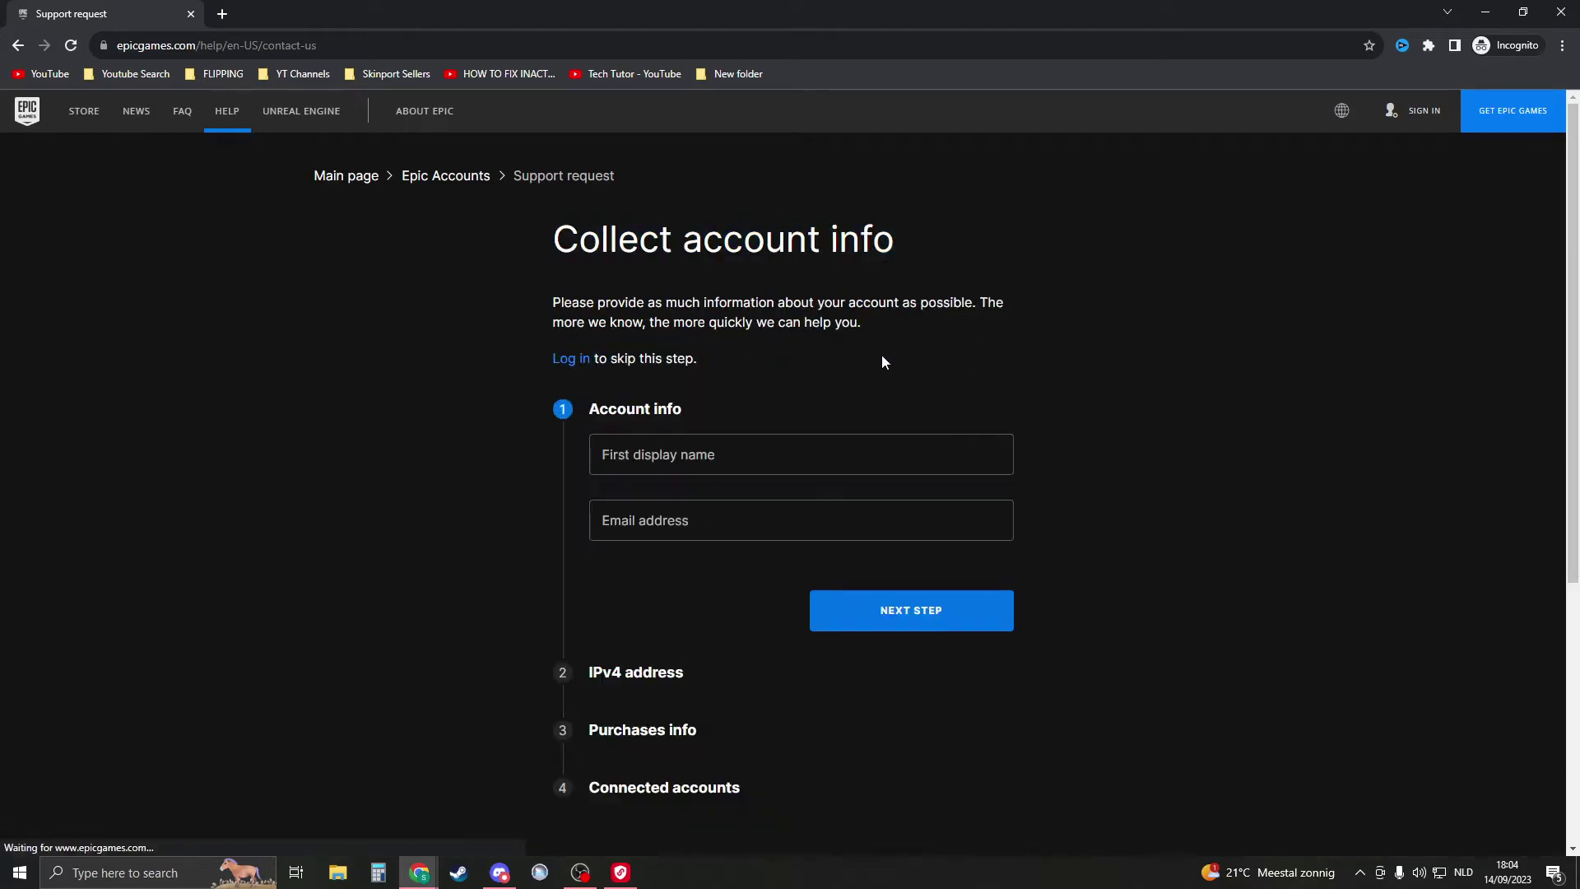
Step: Enter the account's first display name and paste its e-mail address
click(687, 453)
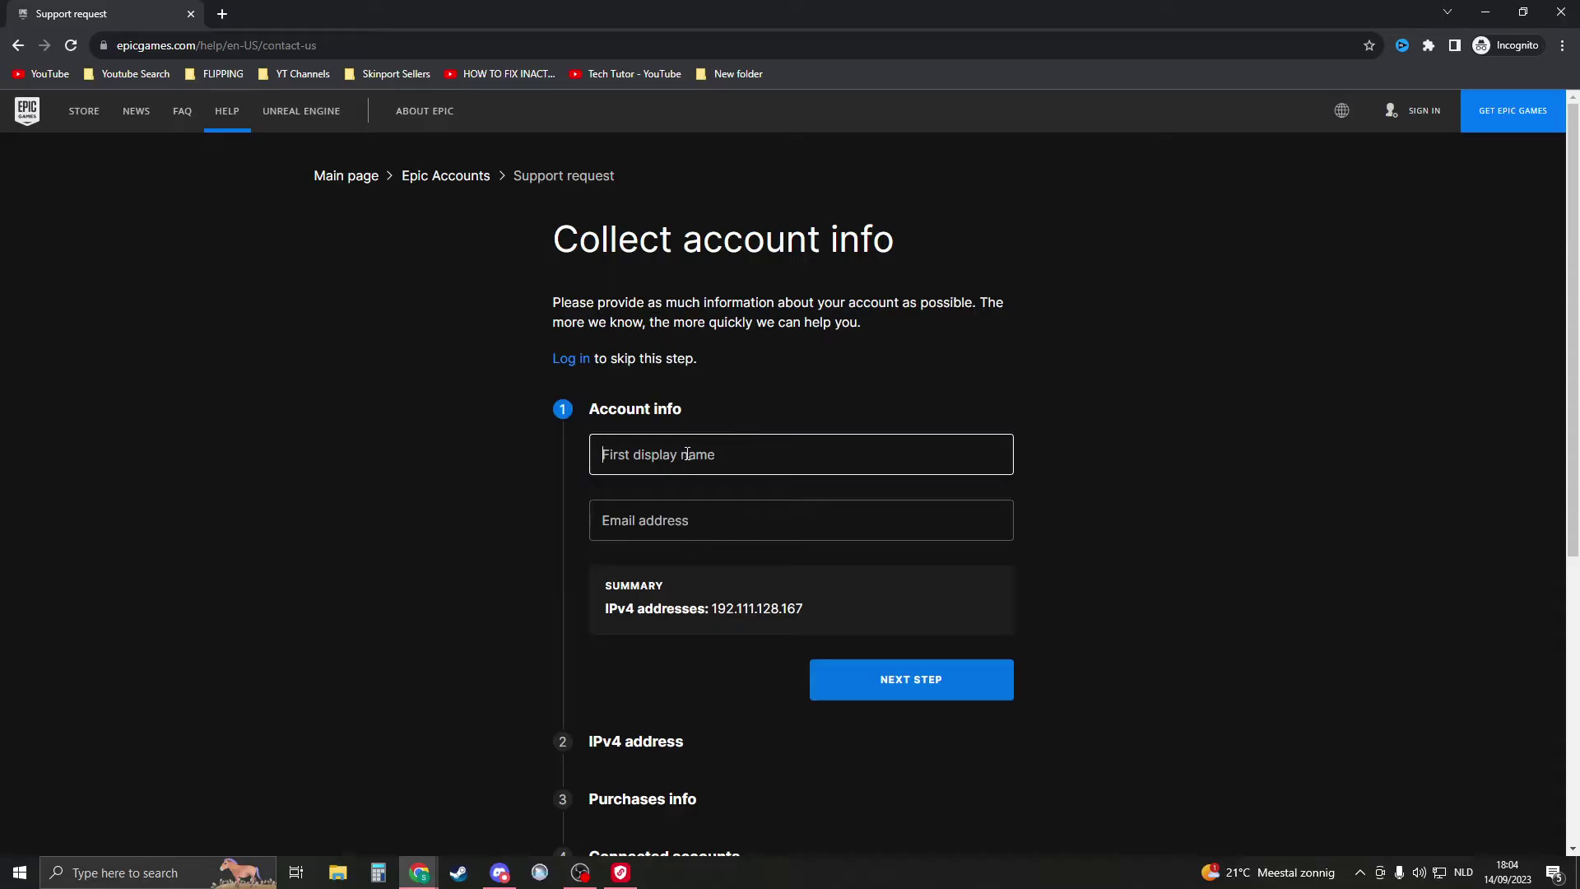
key(Tab)
click(722, 465)
text(Sean239104)
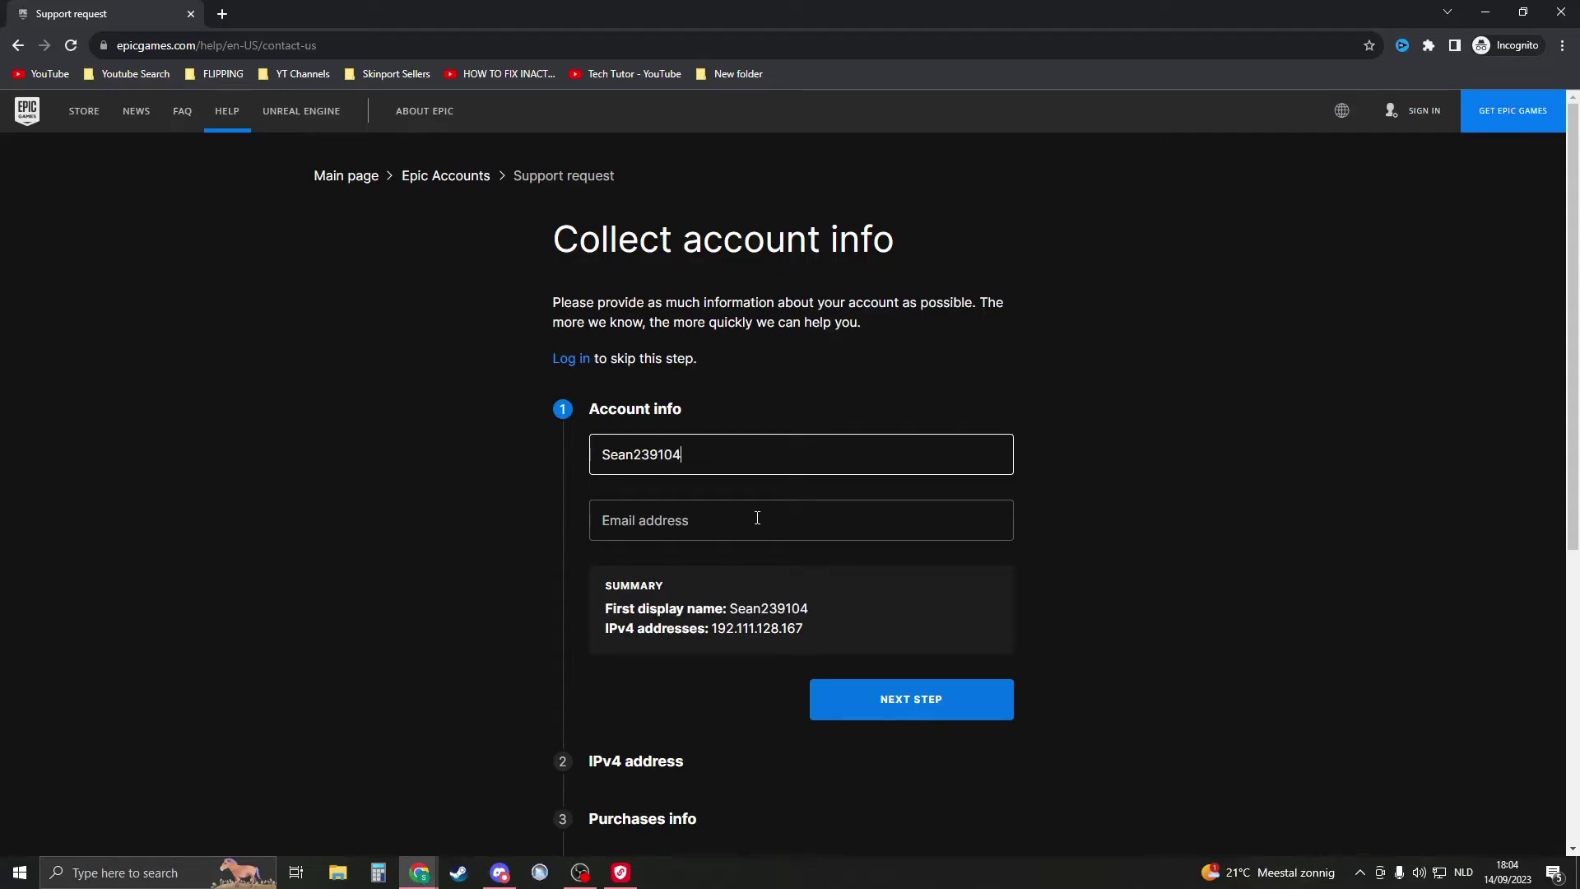
click(754, 517)
scroll(750, 456, down, 2)
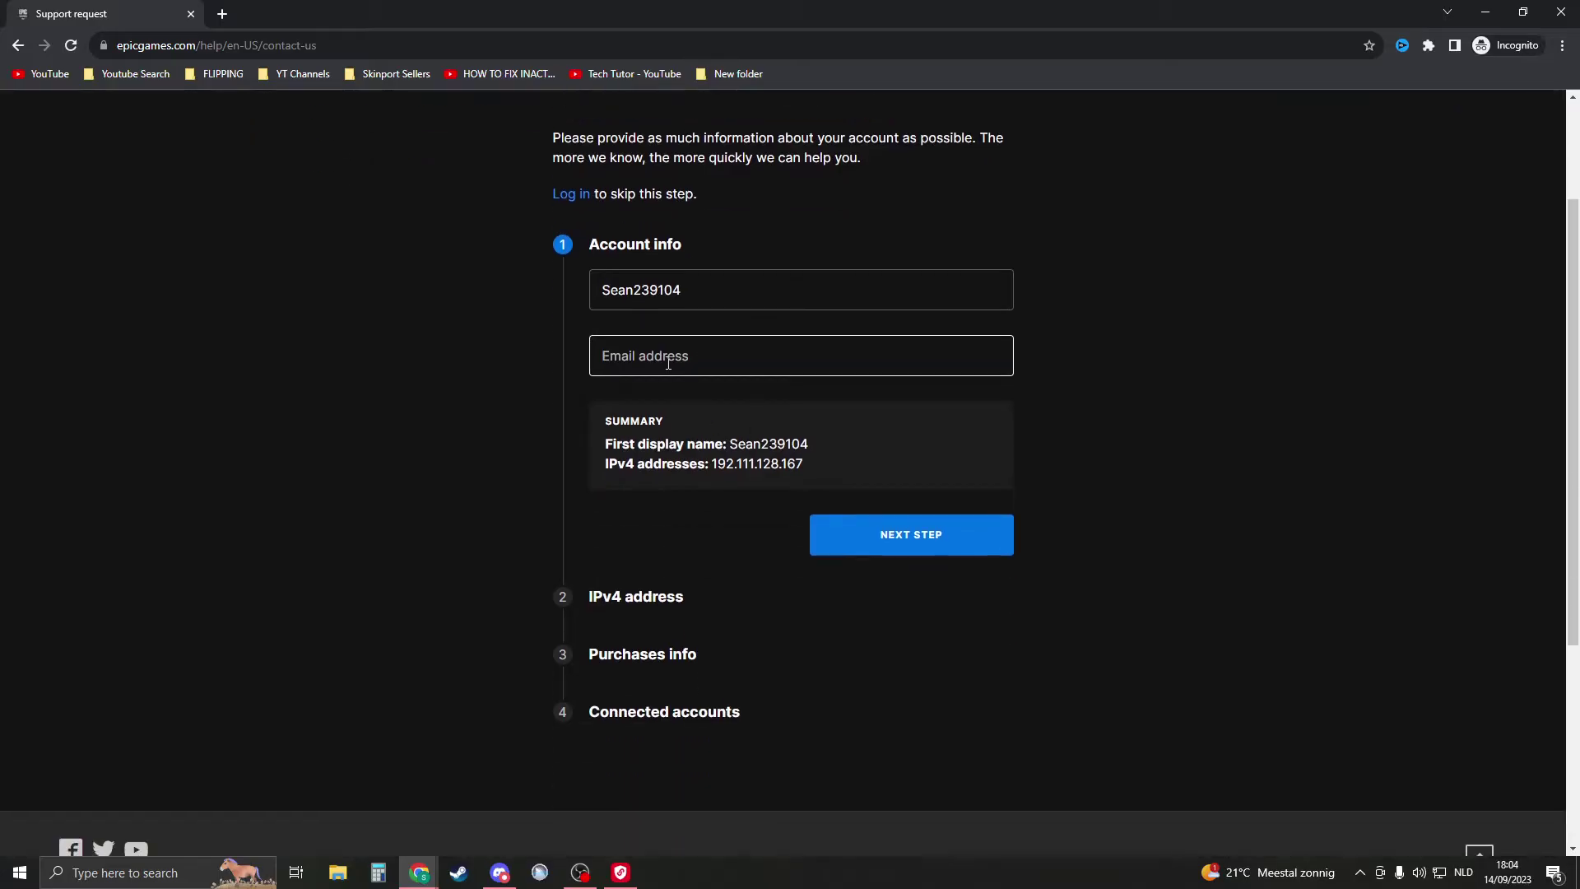
scroll(673, 382, up, 2)
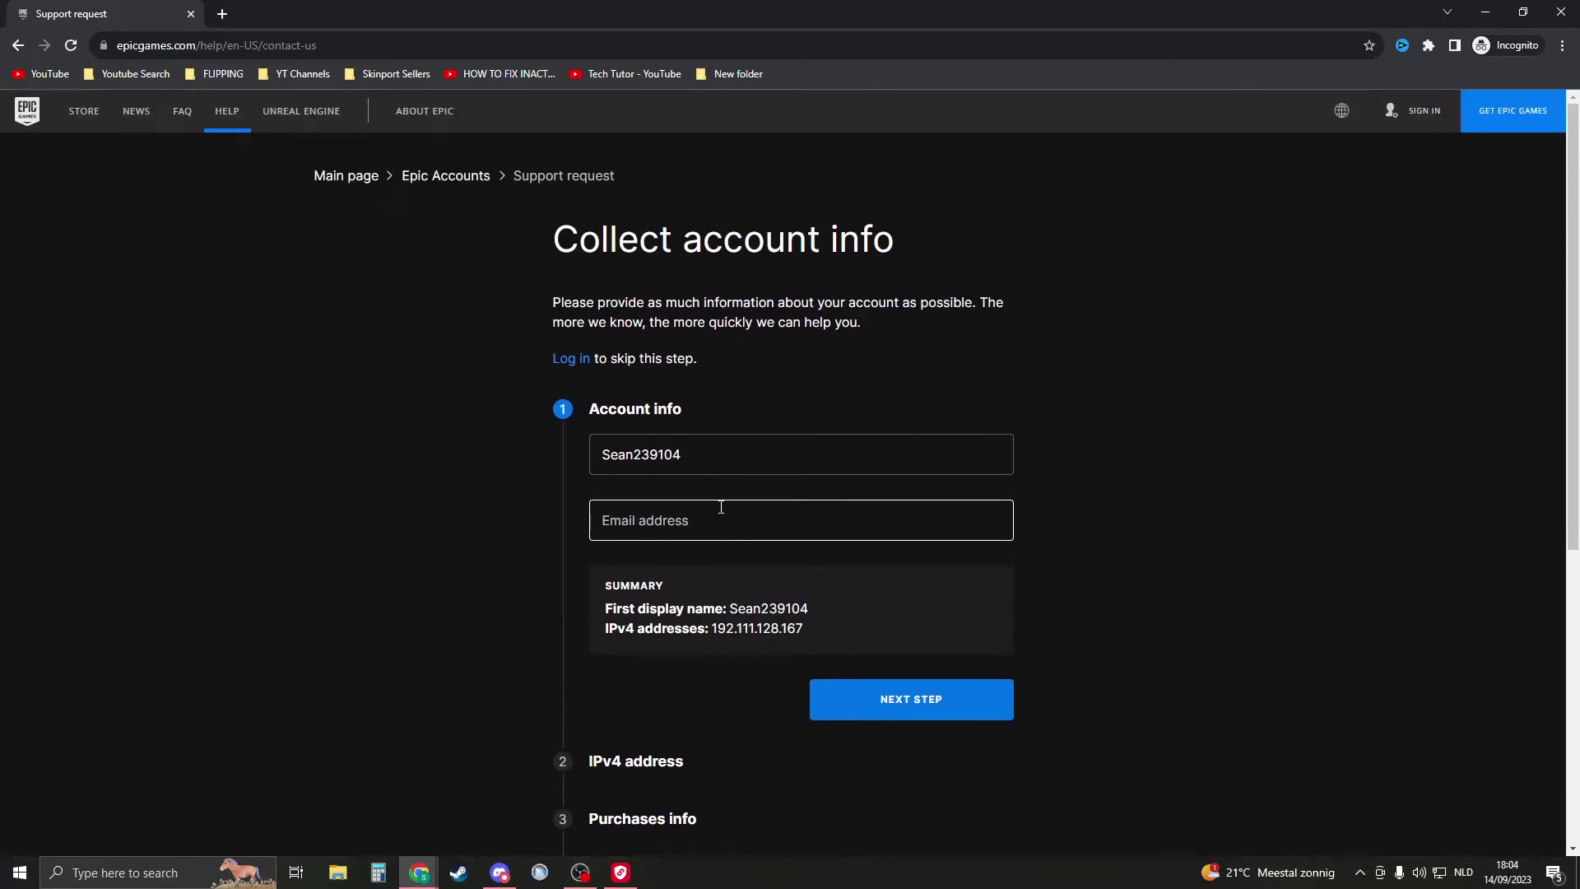
key(ctrl+v)
drag(815, 522, 592, 521)
click(550, 506)
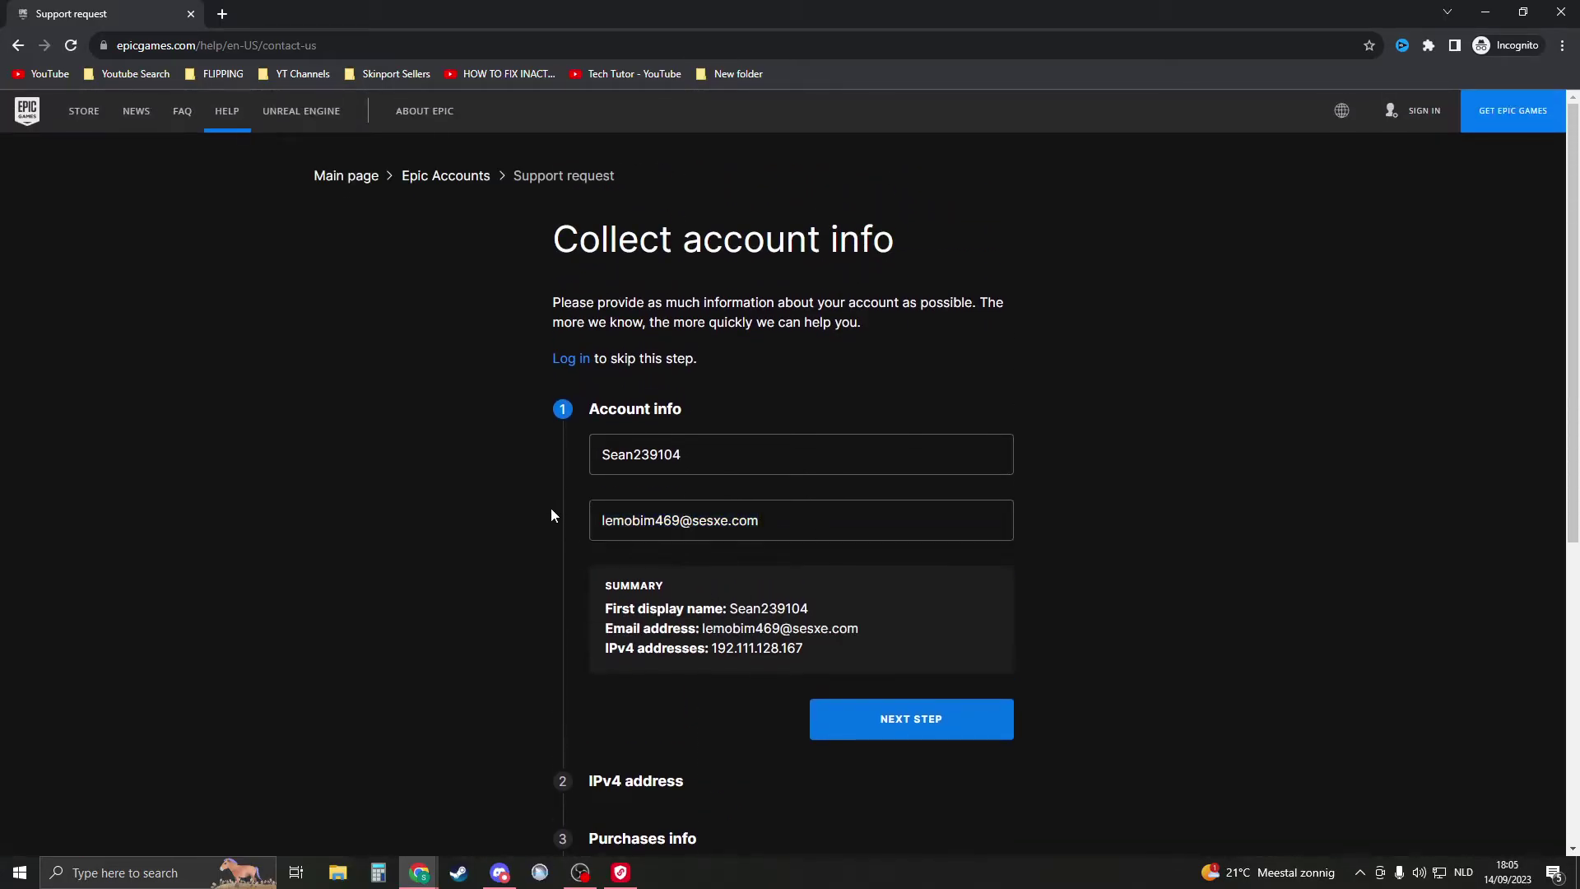
scroll(877, 583, down, 2)
click(877, 574)
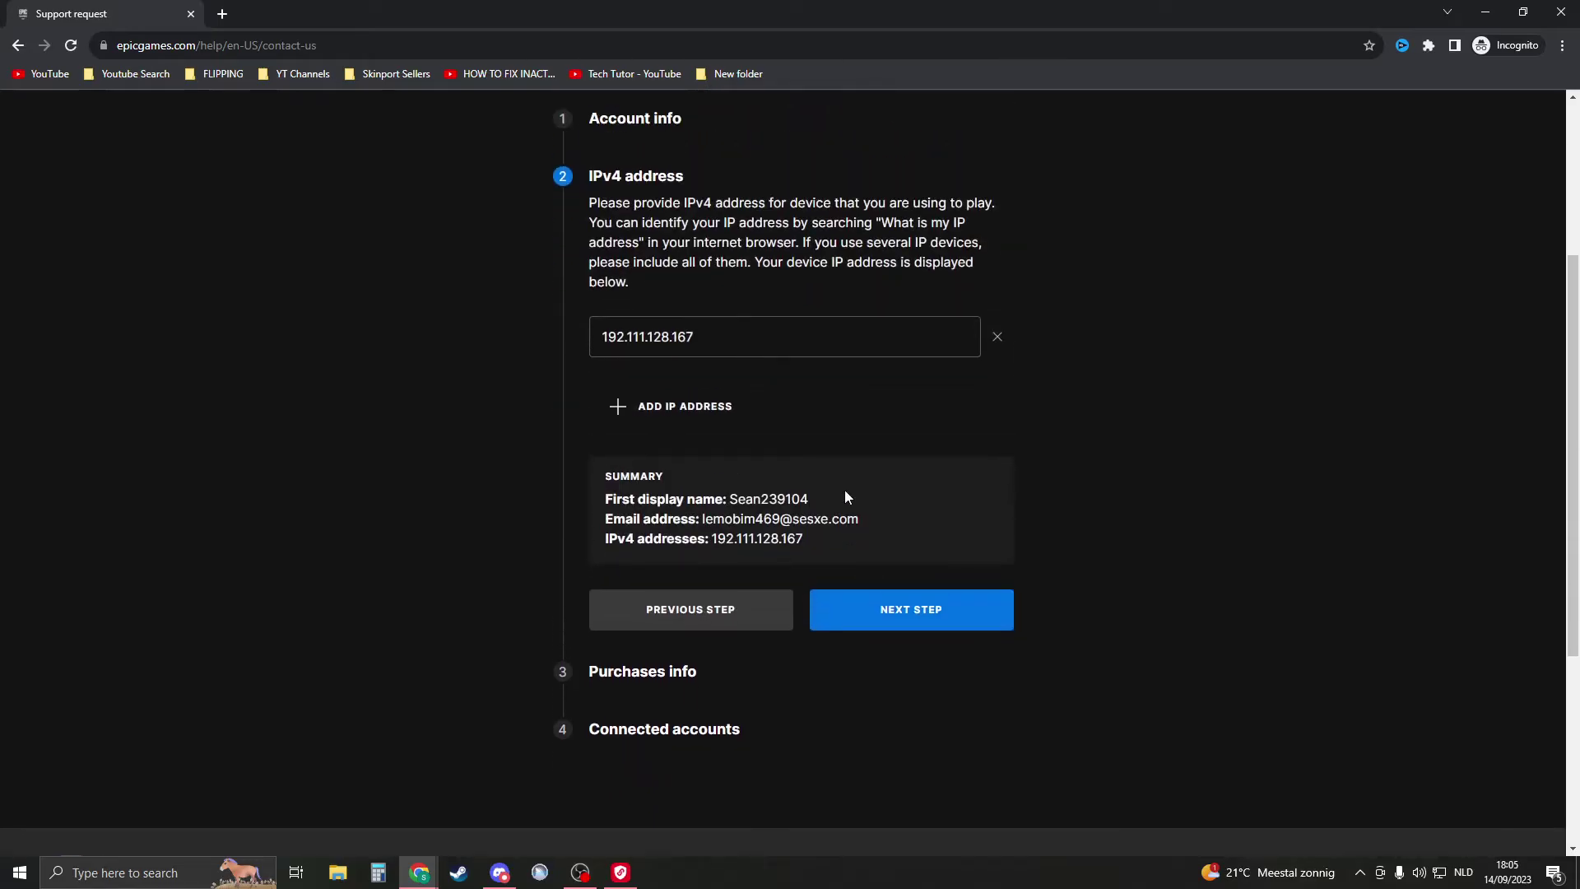
scroll(827, 477, up, 2)
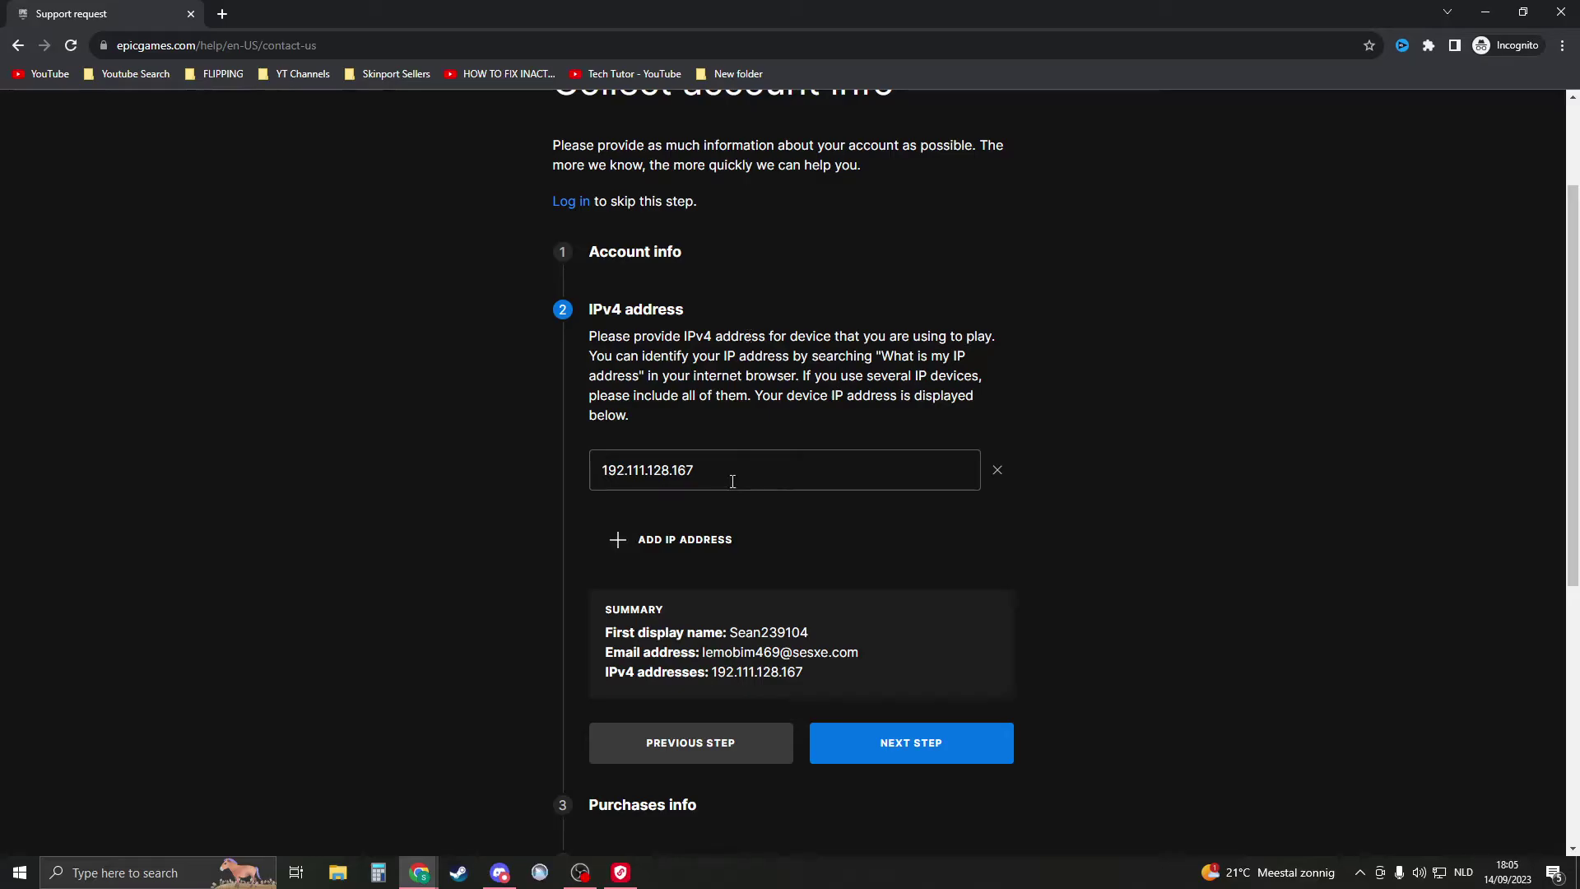
drag(732, 481, 578, 473)
click(702, 487)
click(621, 872)
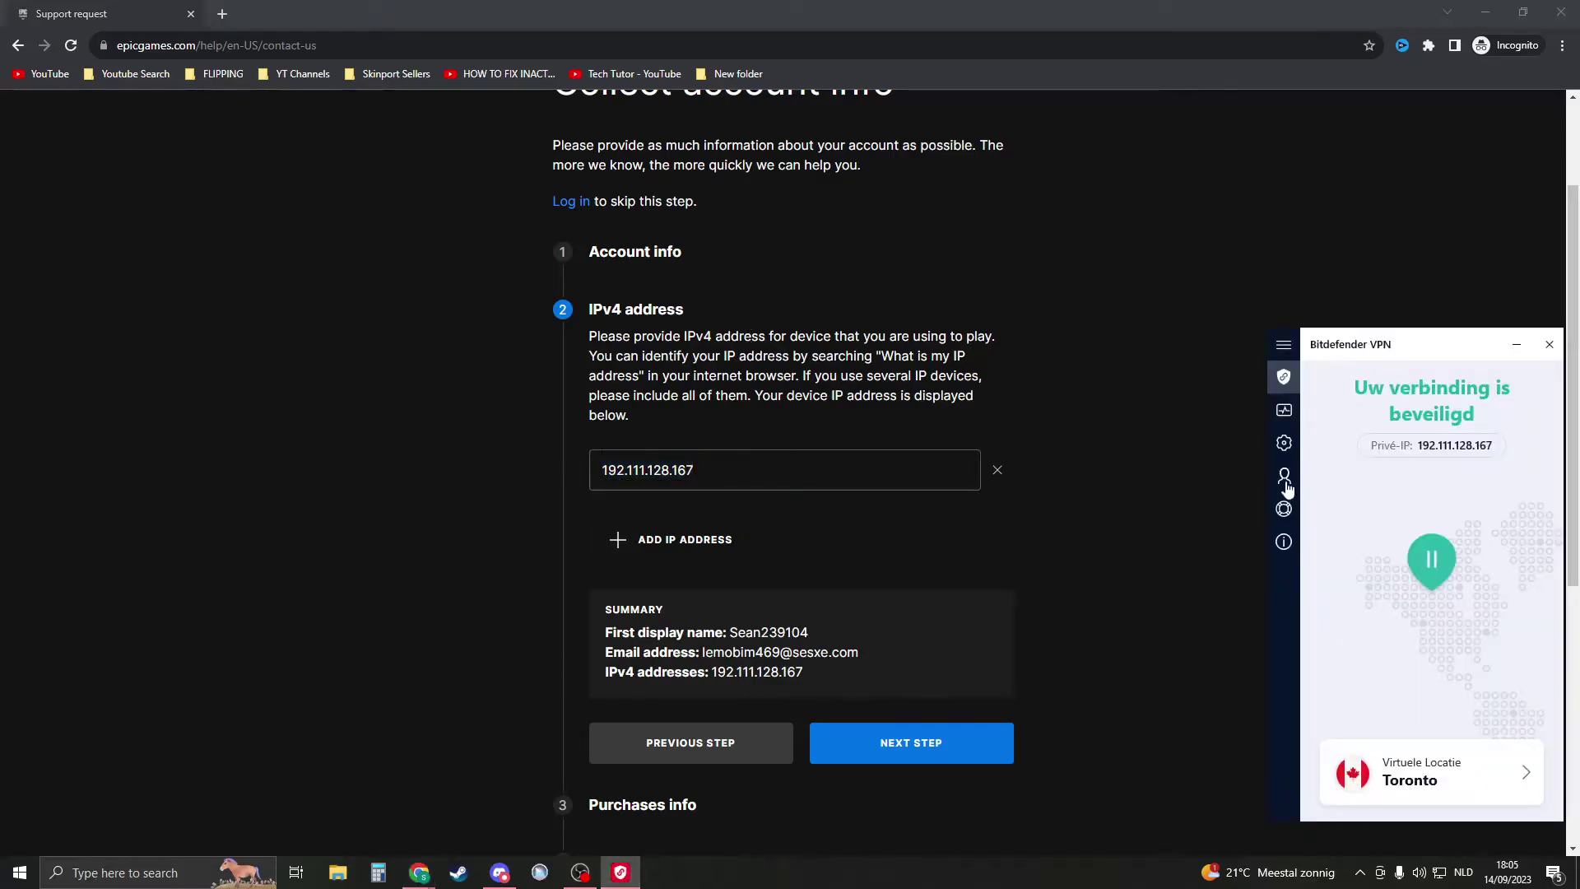
click(1516, 350)
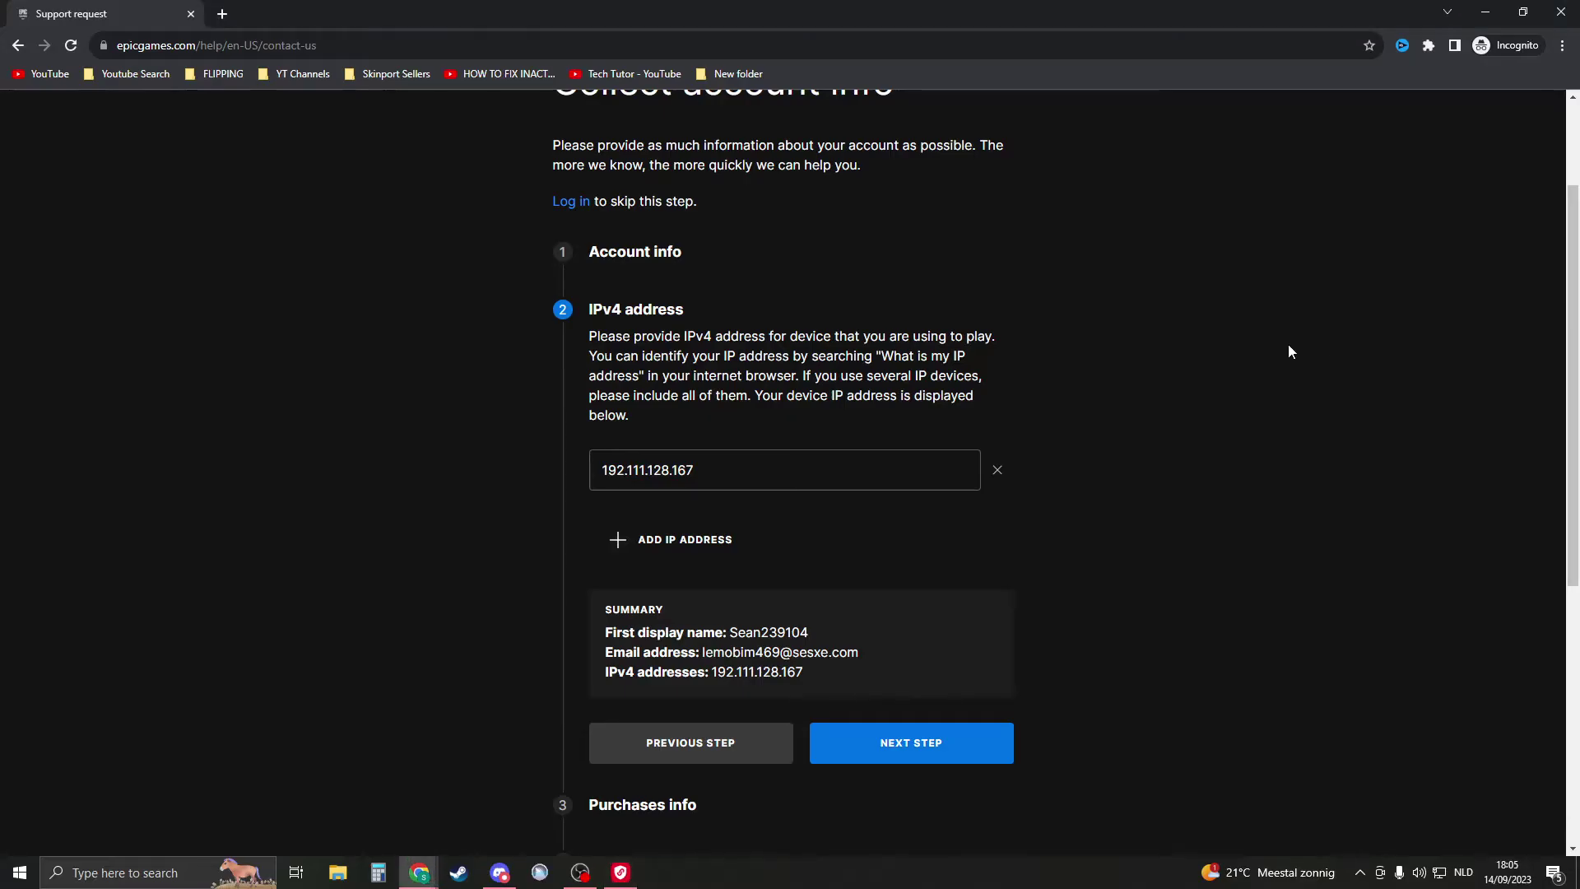
click(224, 13)
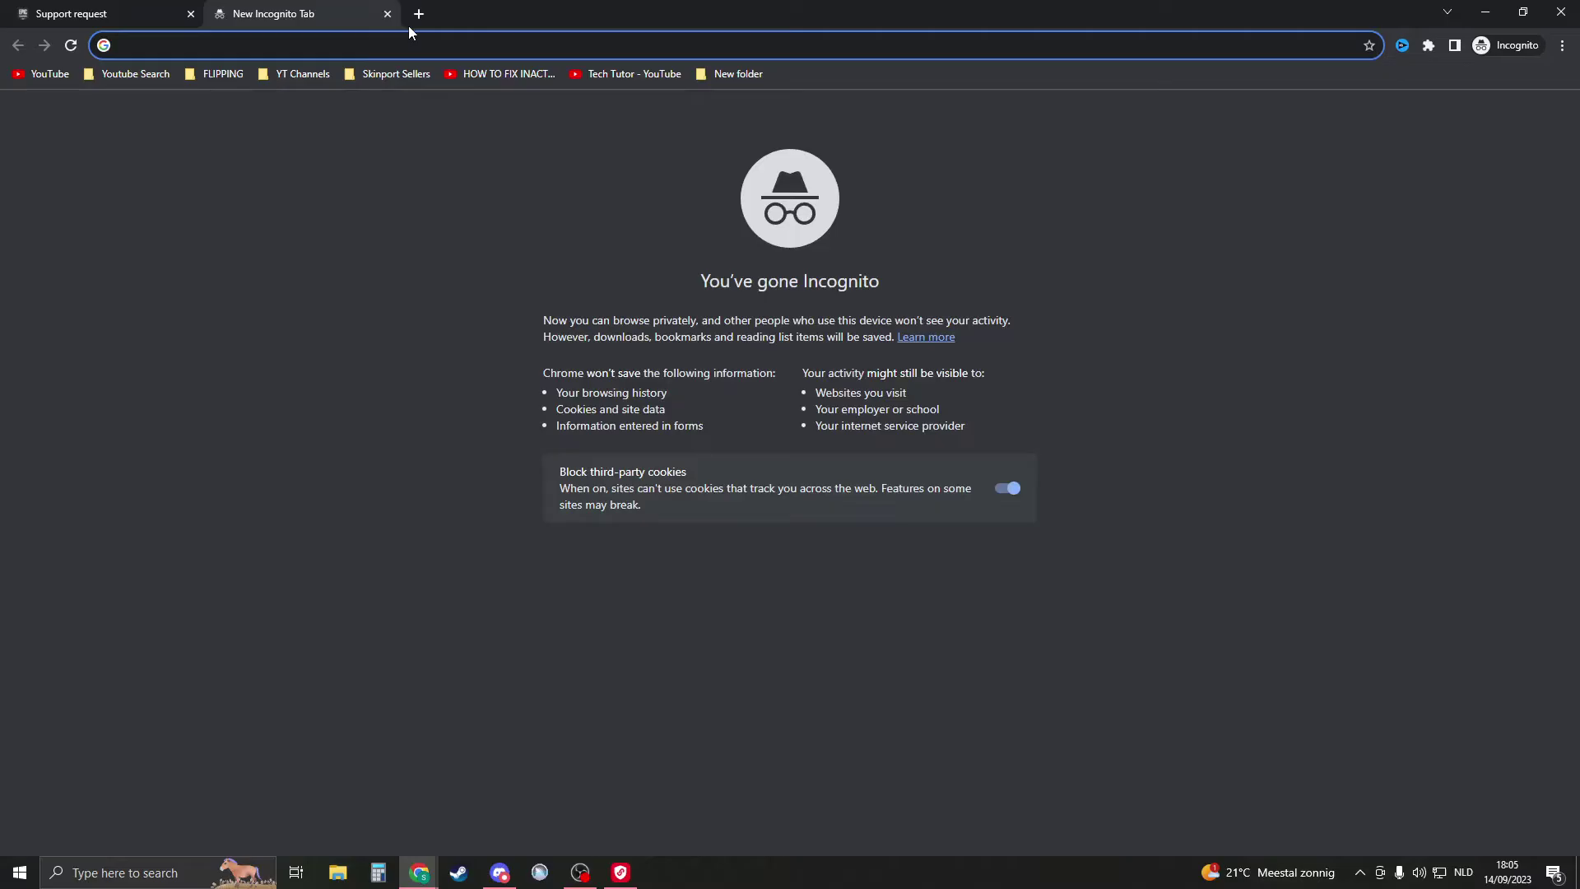
text(what is my ipc)
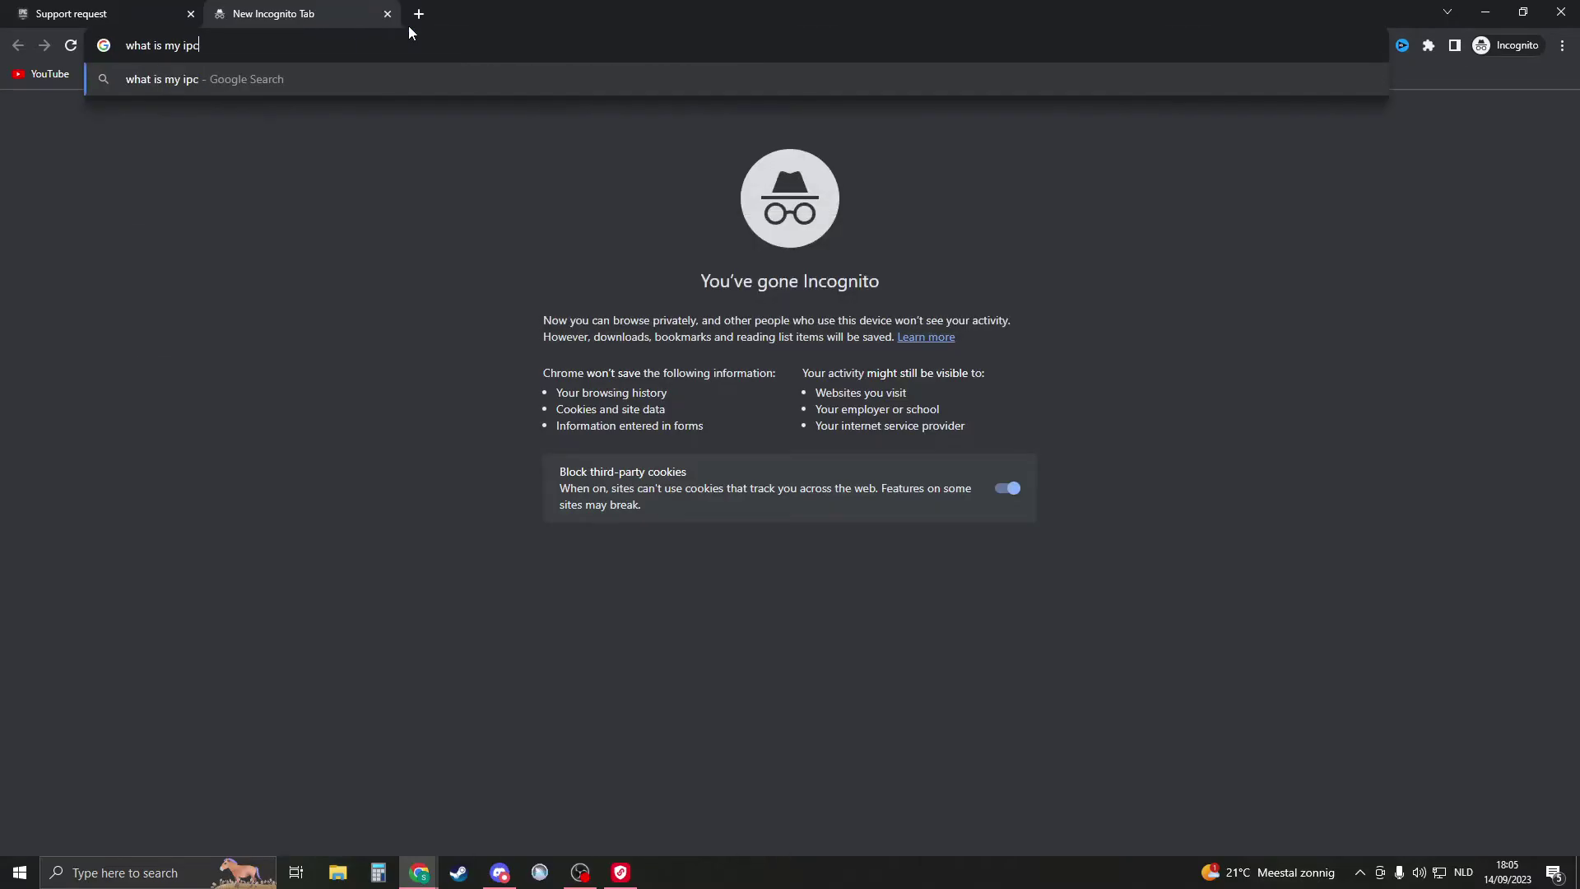
key(BackSpace)
text(v4)
click(132, 10)
click(300, 8)
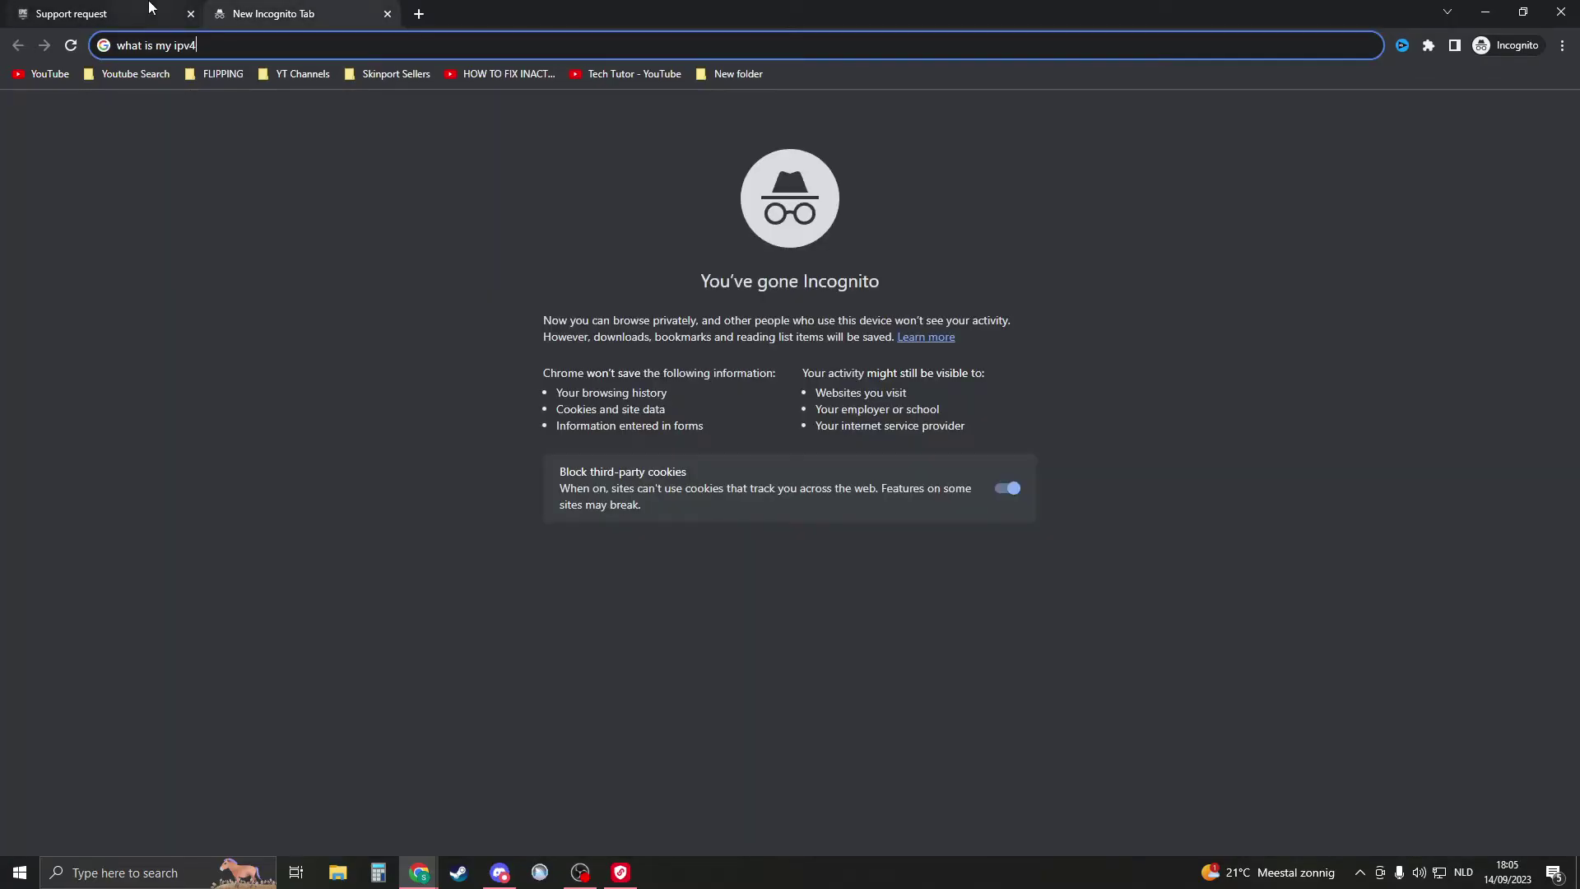
click(387, 13)
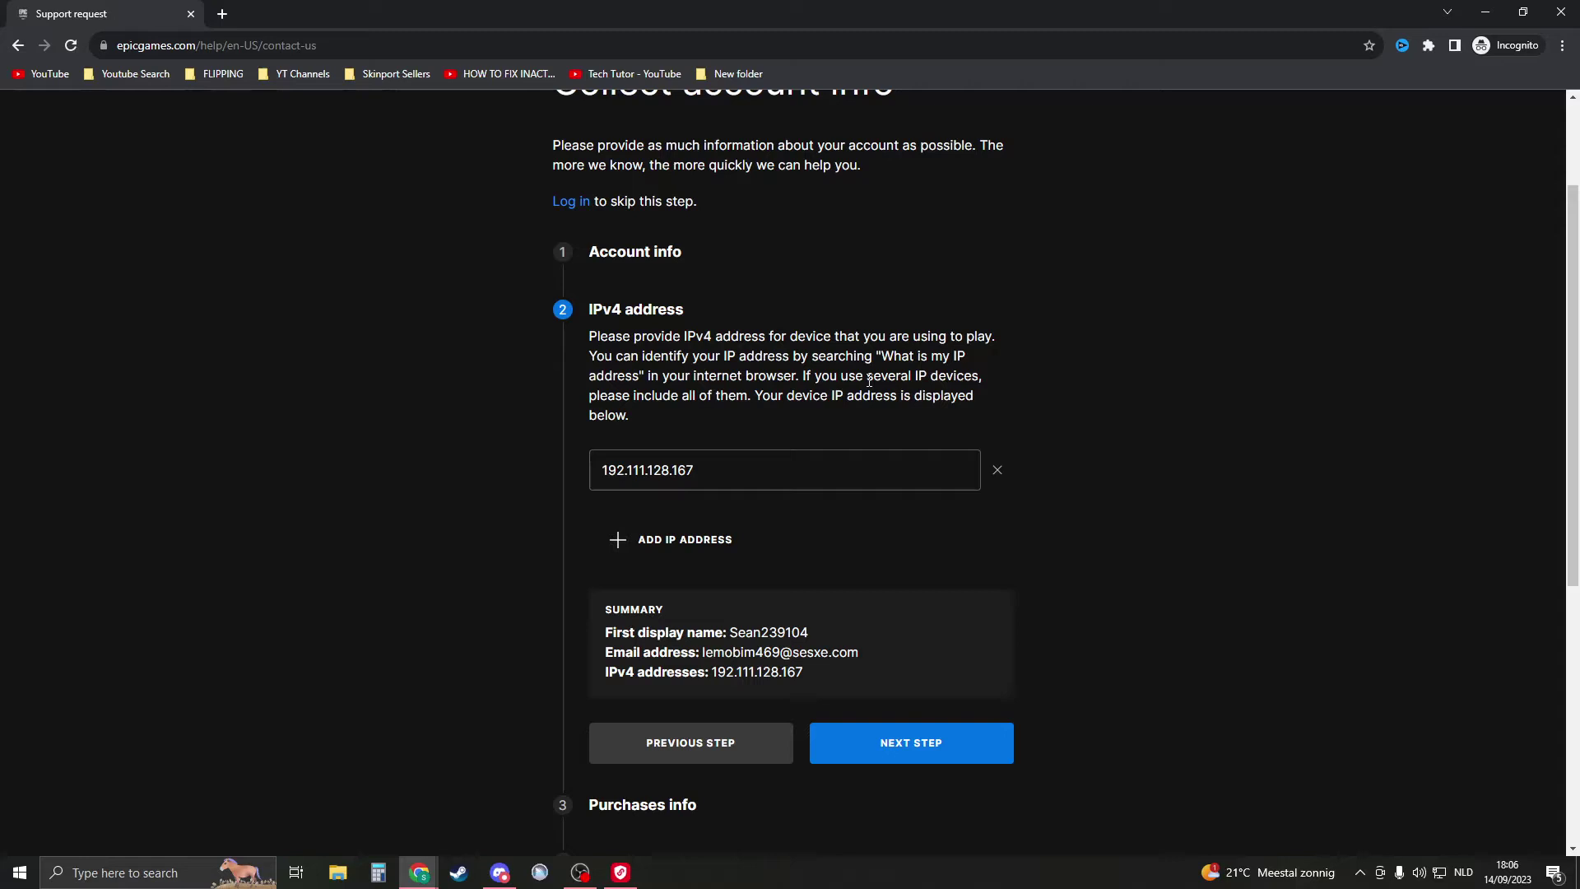
Step: Add three extra IPv4 address fields, then remove the empty ones again
drag(605, 401, 751, 401)
click(1006, 414)
click(699, 541)
click(699, 613)
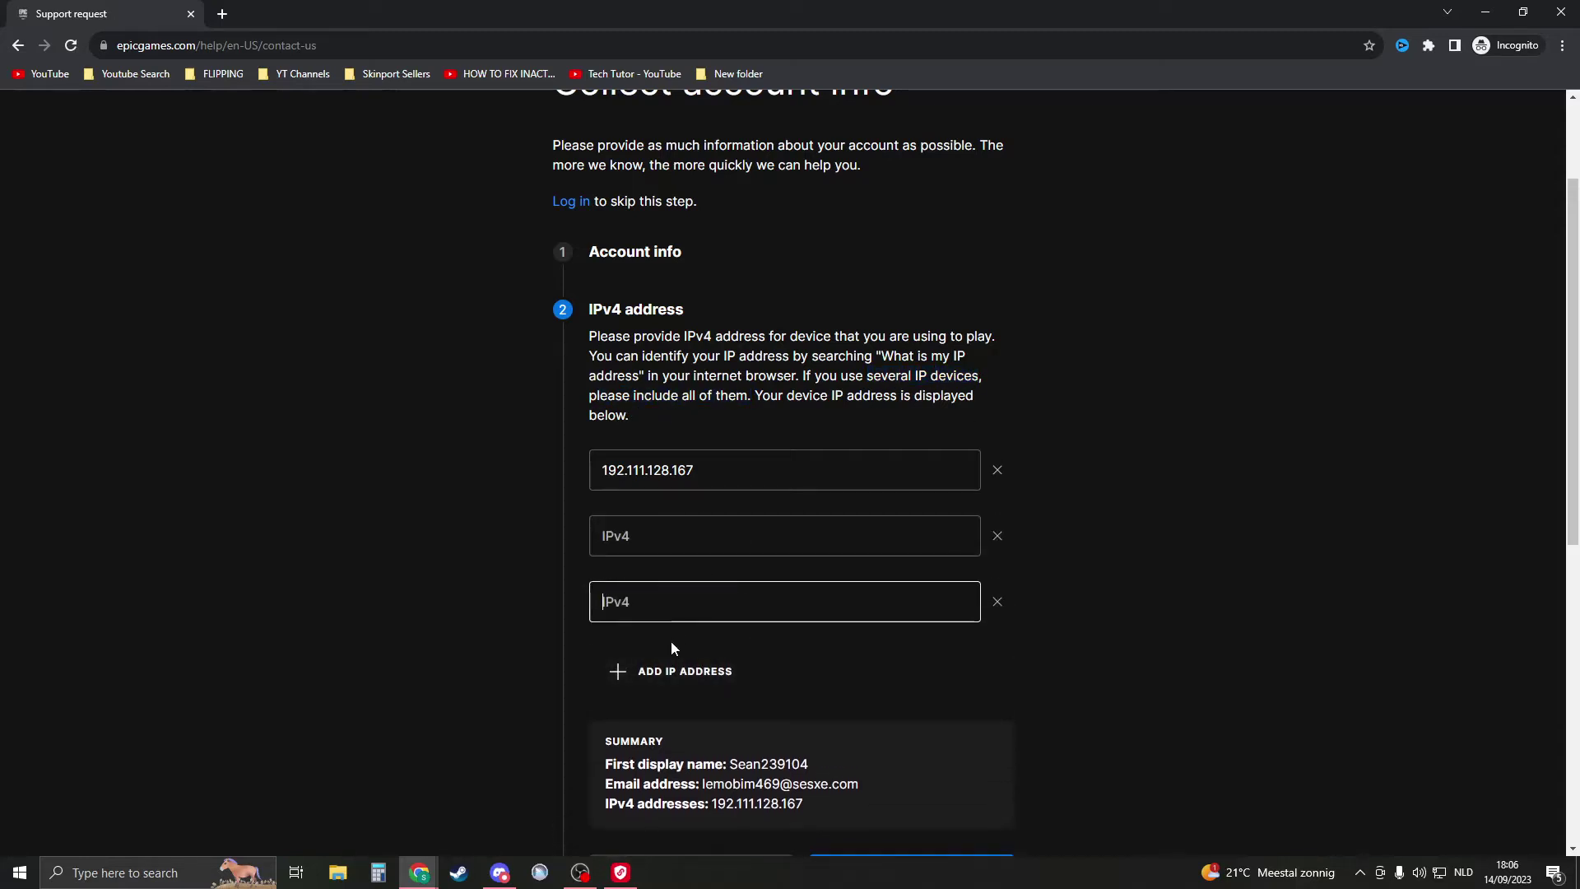
click(691, 668)
scroll(824, 539, down, 2)
click(998, 372)
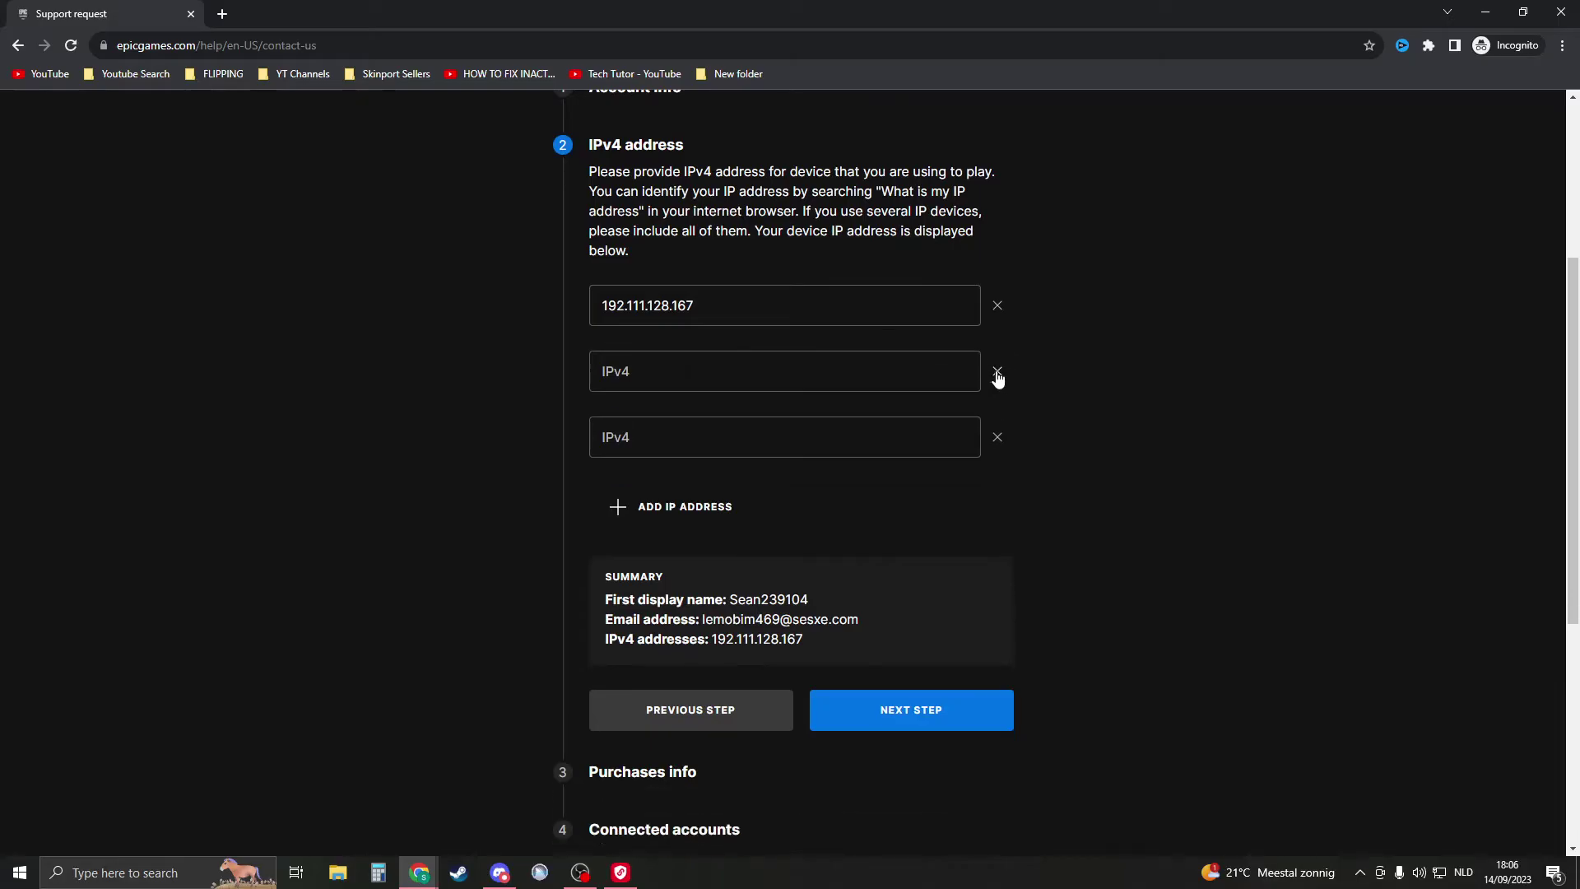
click(997, 372)
click(997, 372)
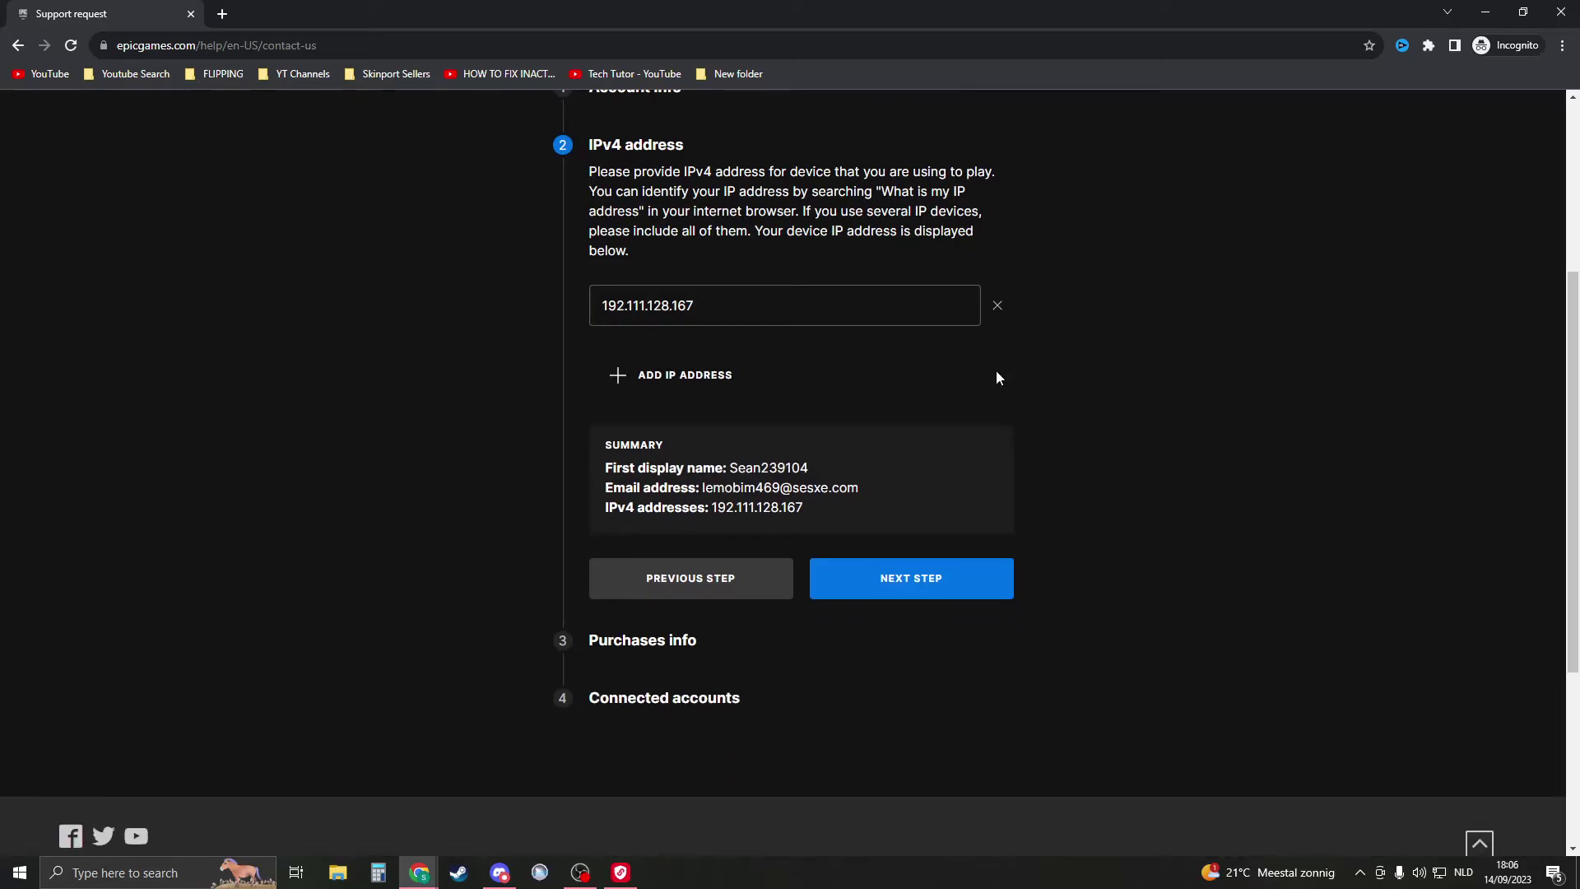
Step: Advance to Purchases info, review its fields, and select the Invoice ID field
click(942, 586)
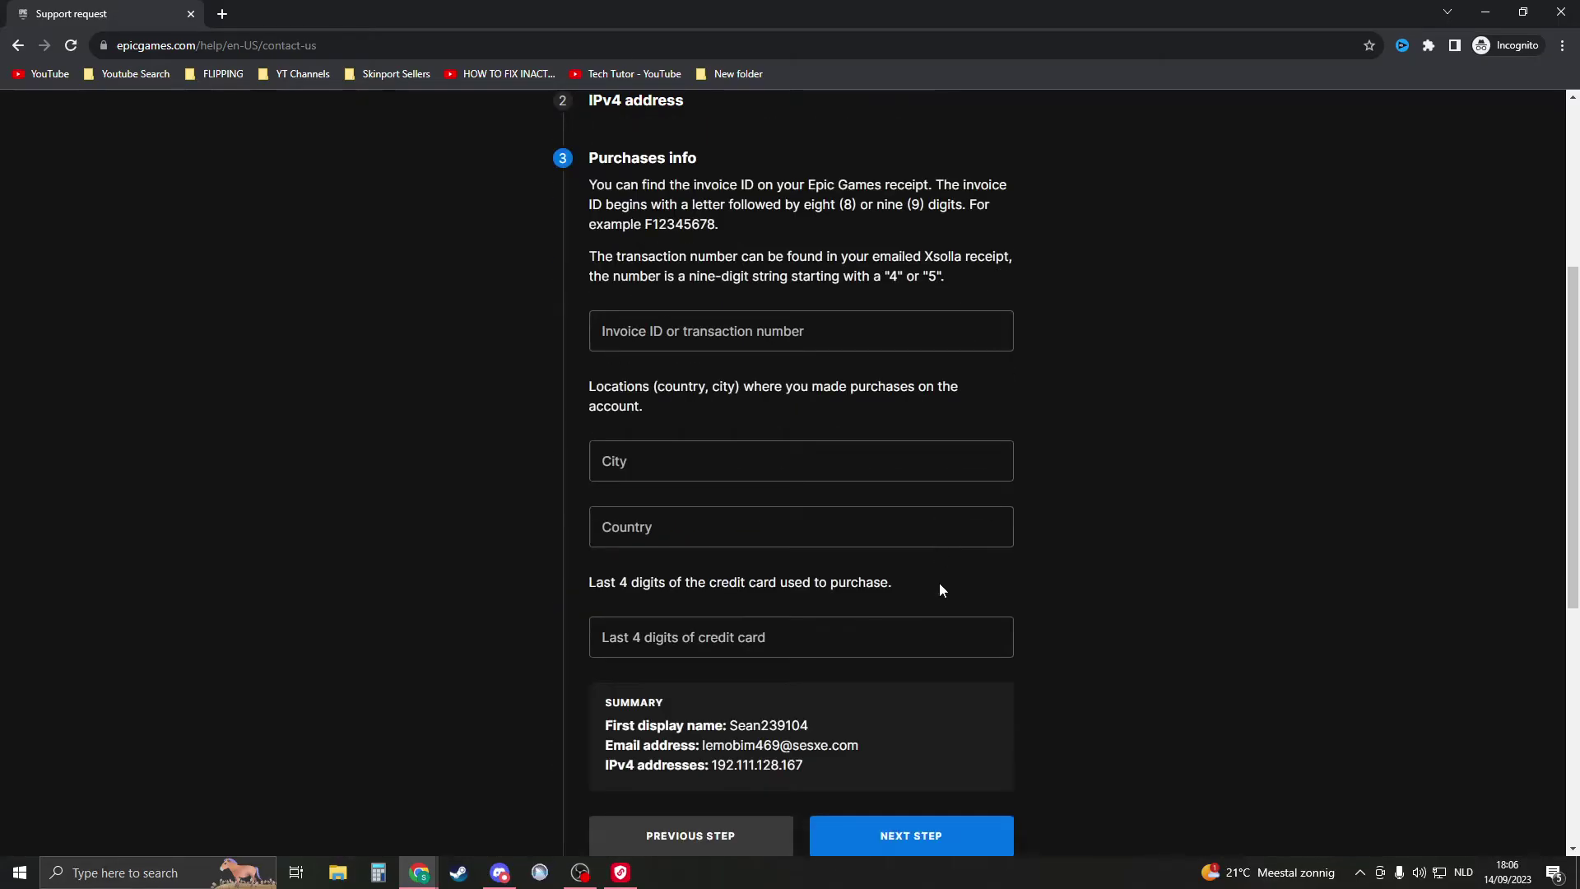
scroll(823, 461, up, 4)
scroll(689, 334, down, 2)
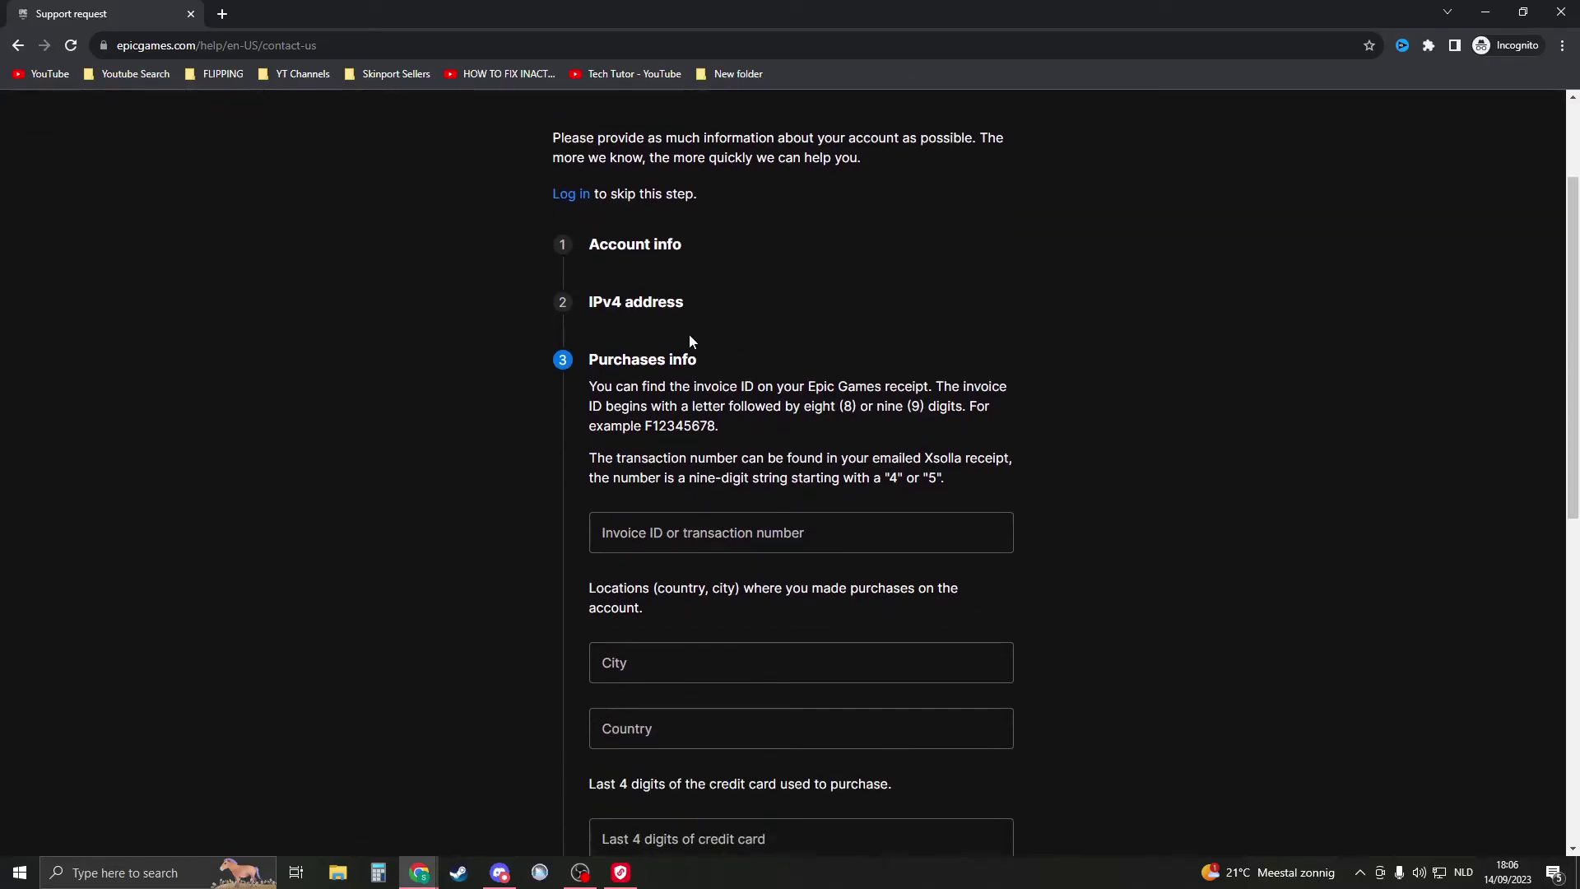
scroll(673, 421, down, 4)
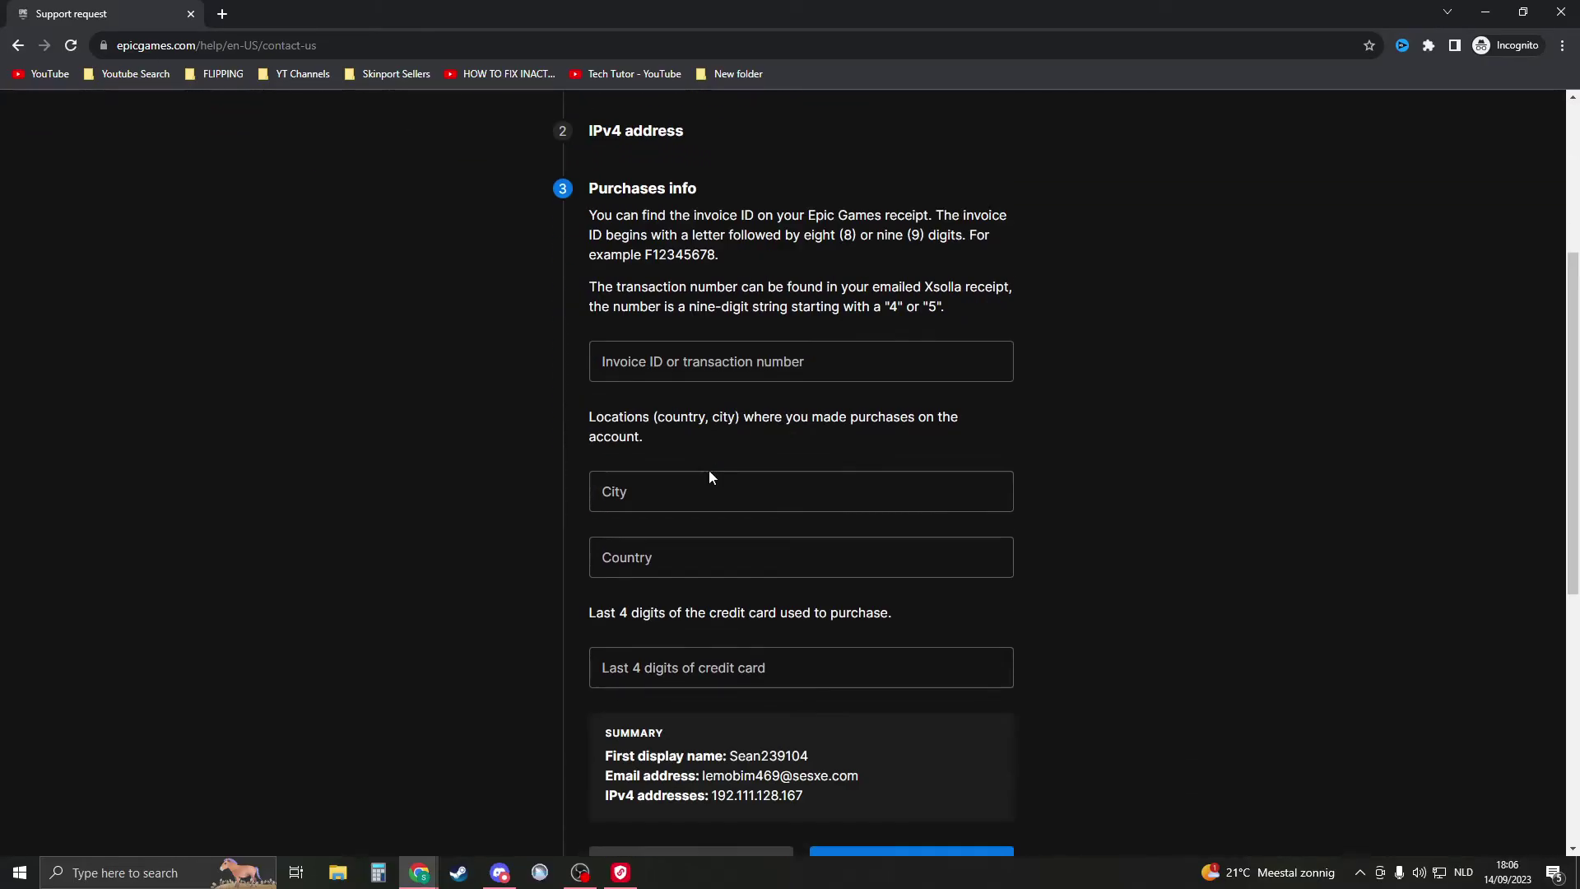
scroll(812, 451, up, 2)
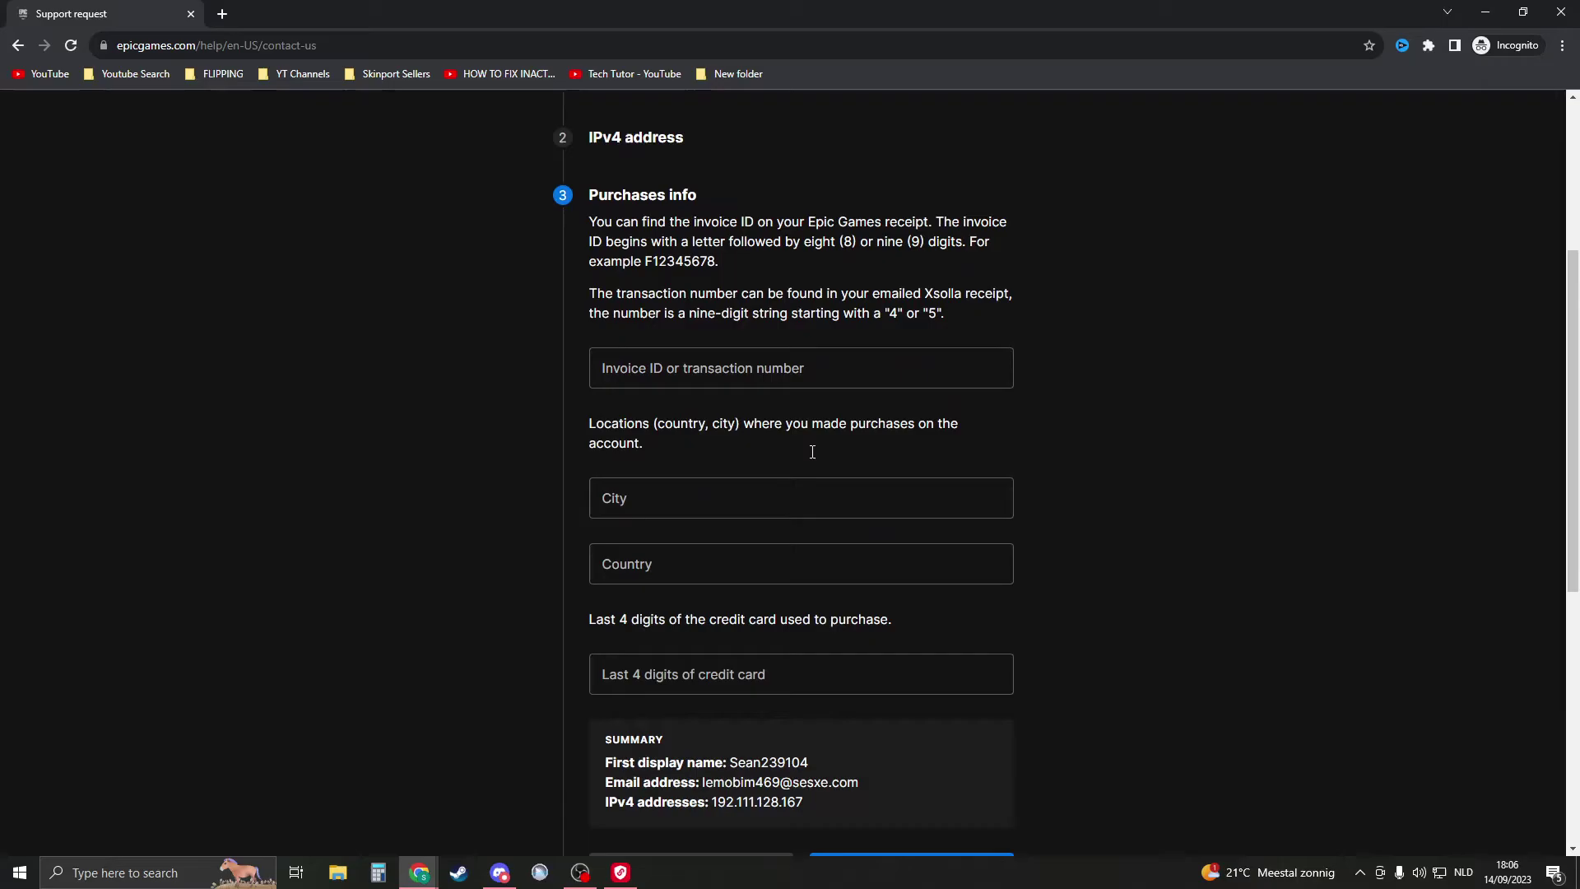
scroll(683, 372, up, 2)
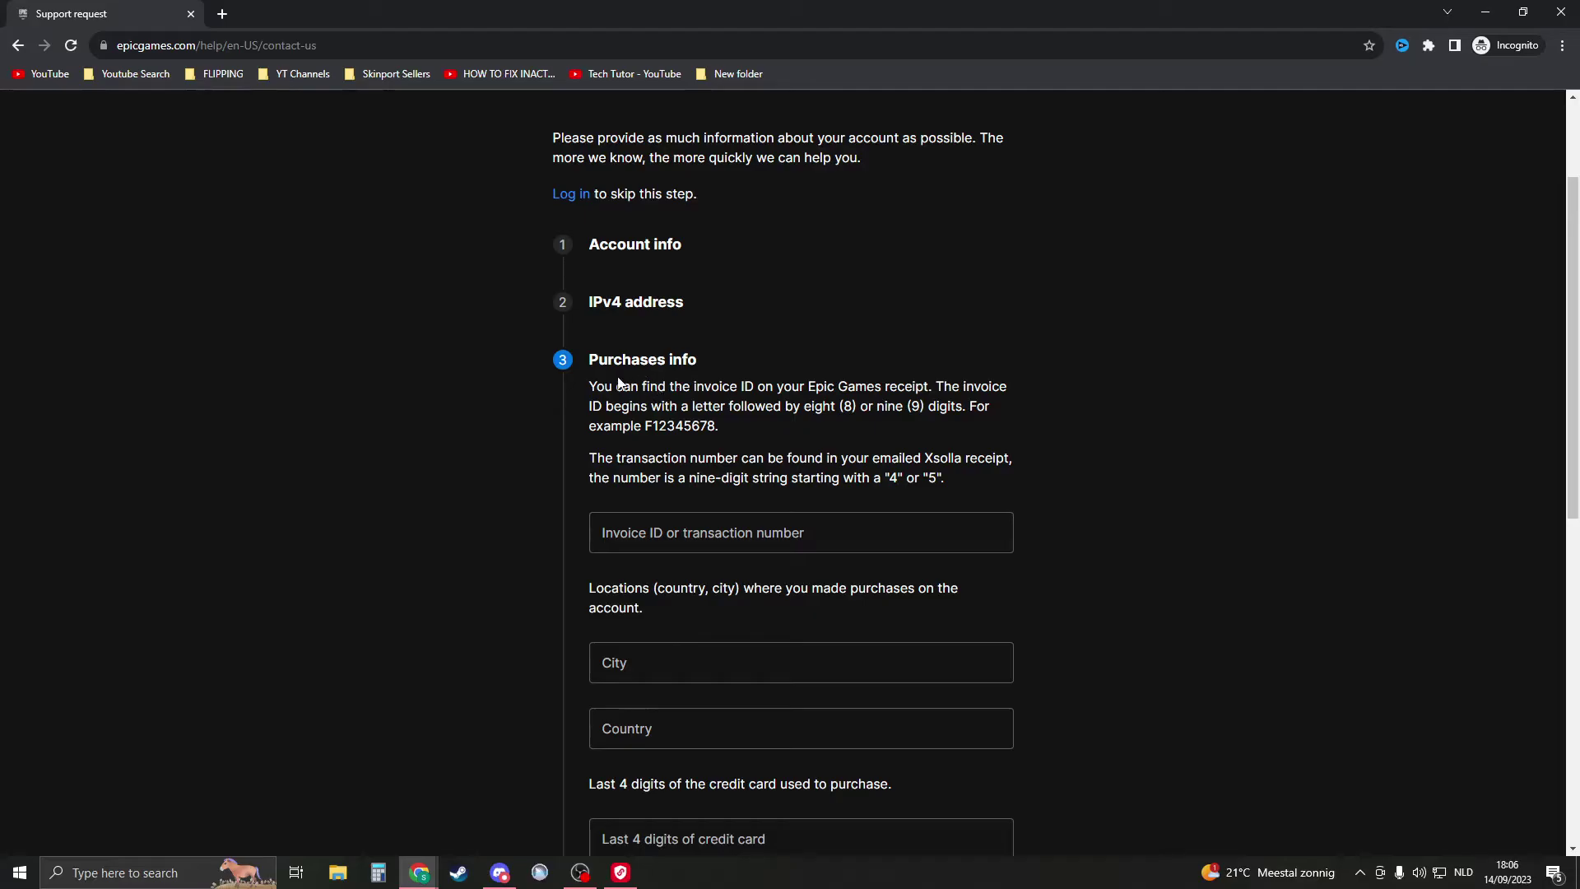
click(682, 546)
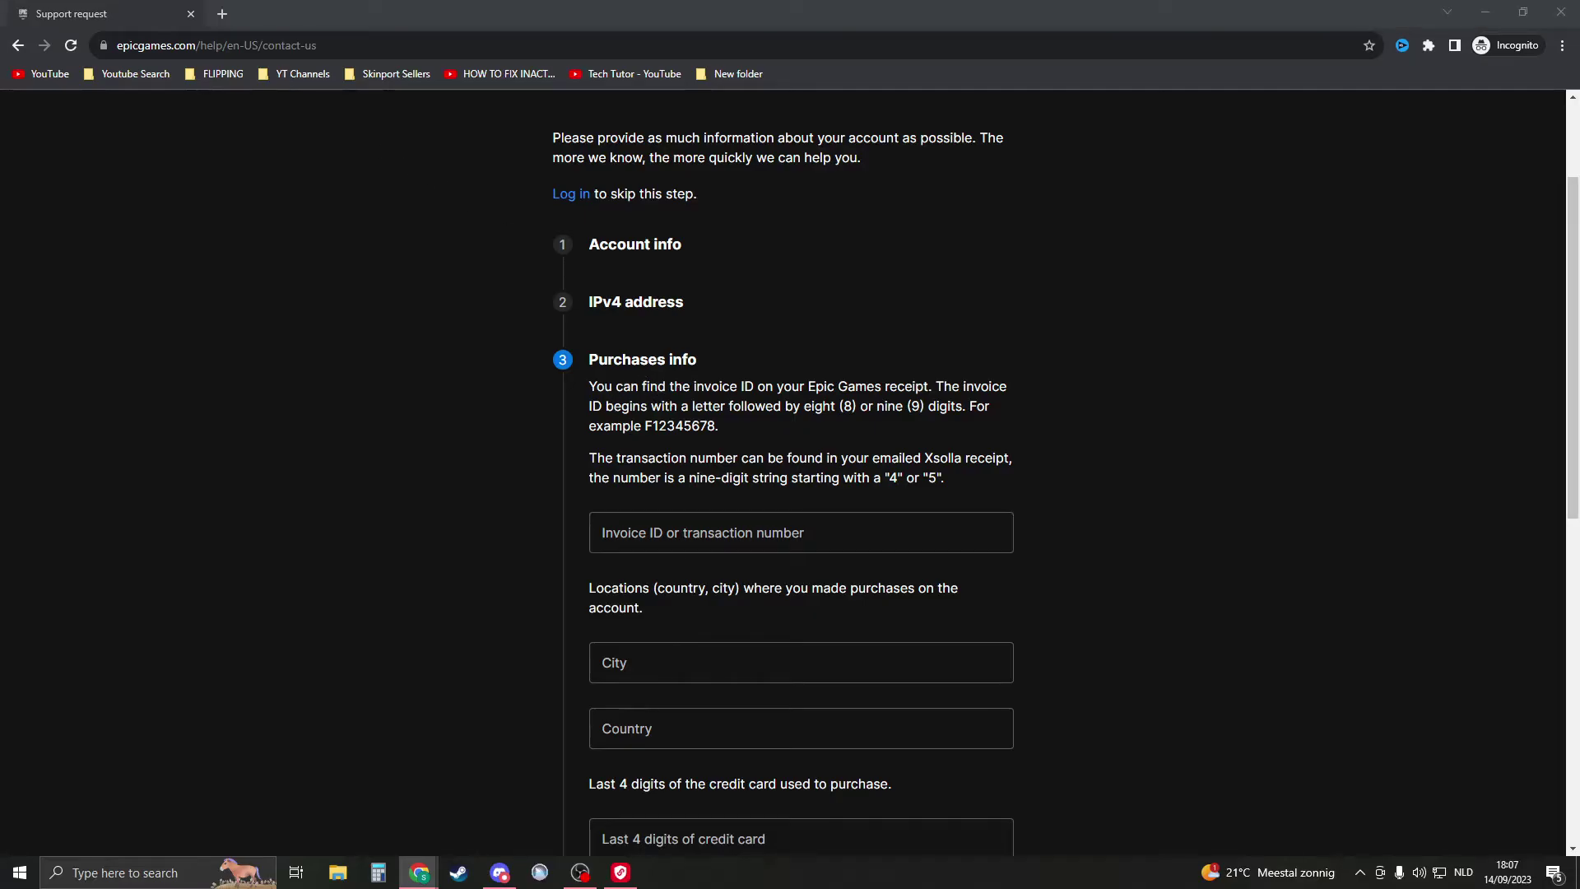
key(alt+Tab)
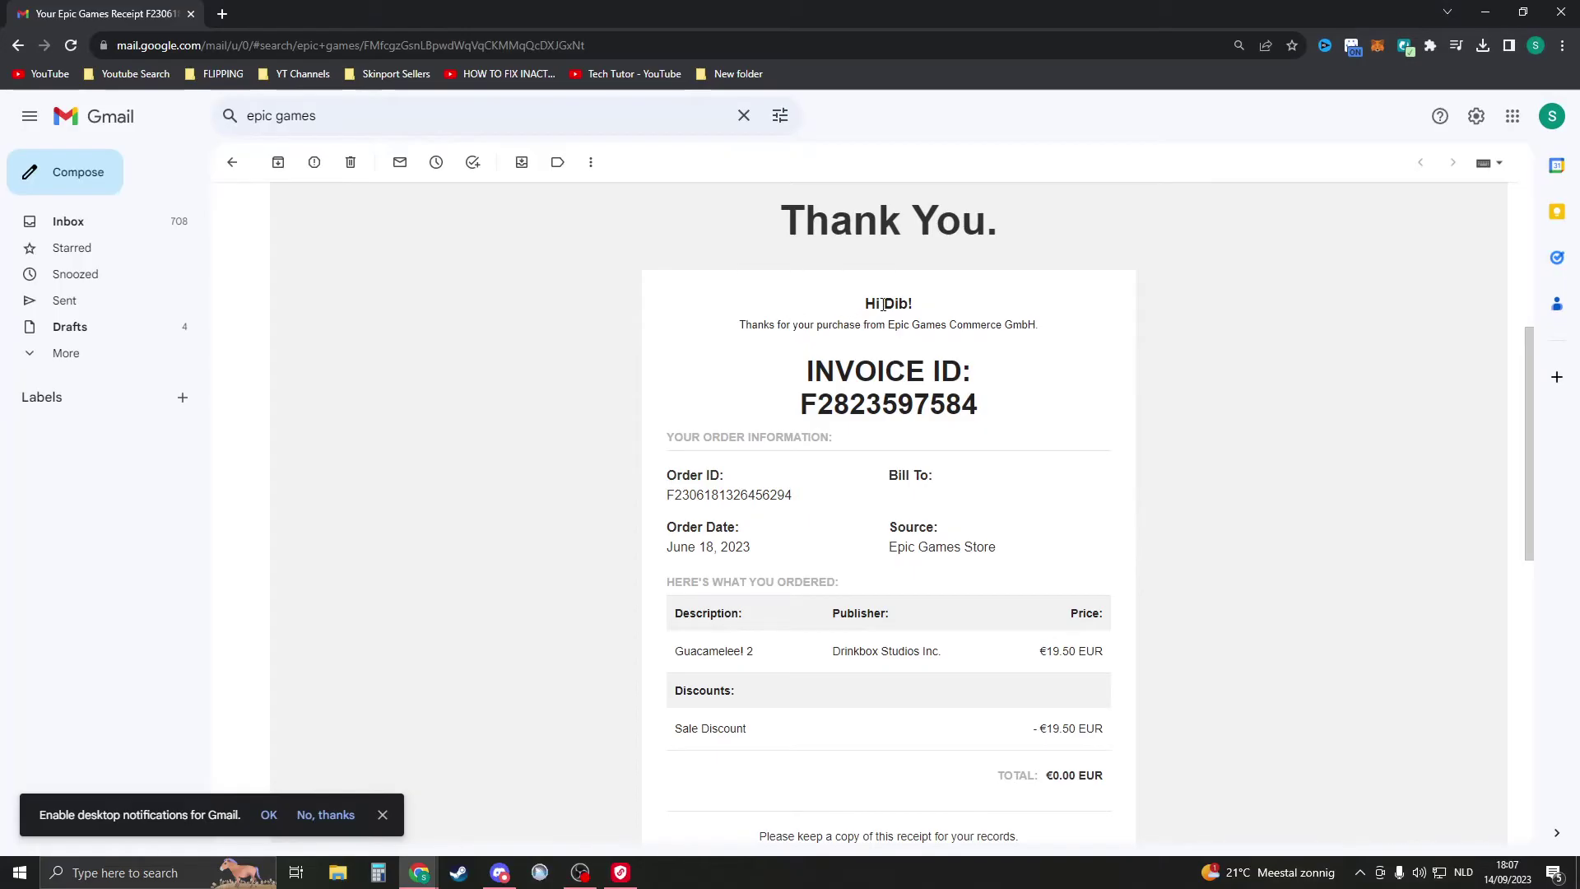
Step: Select the invoice ID, order ID and order date on the Epic Games receipt
drag(795, 411, 1019, 407)
drag(668, 493, 820, 495)
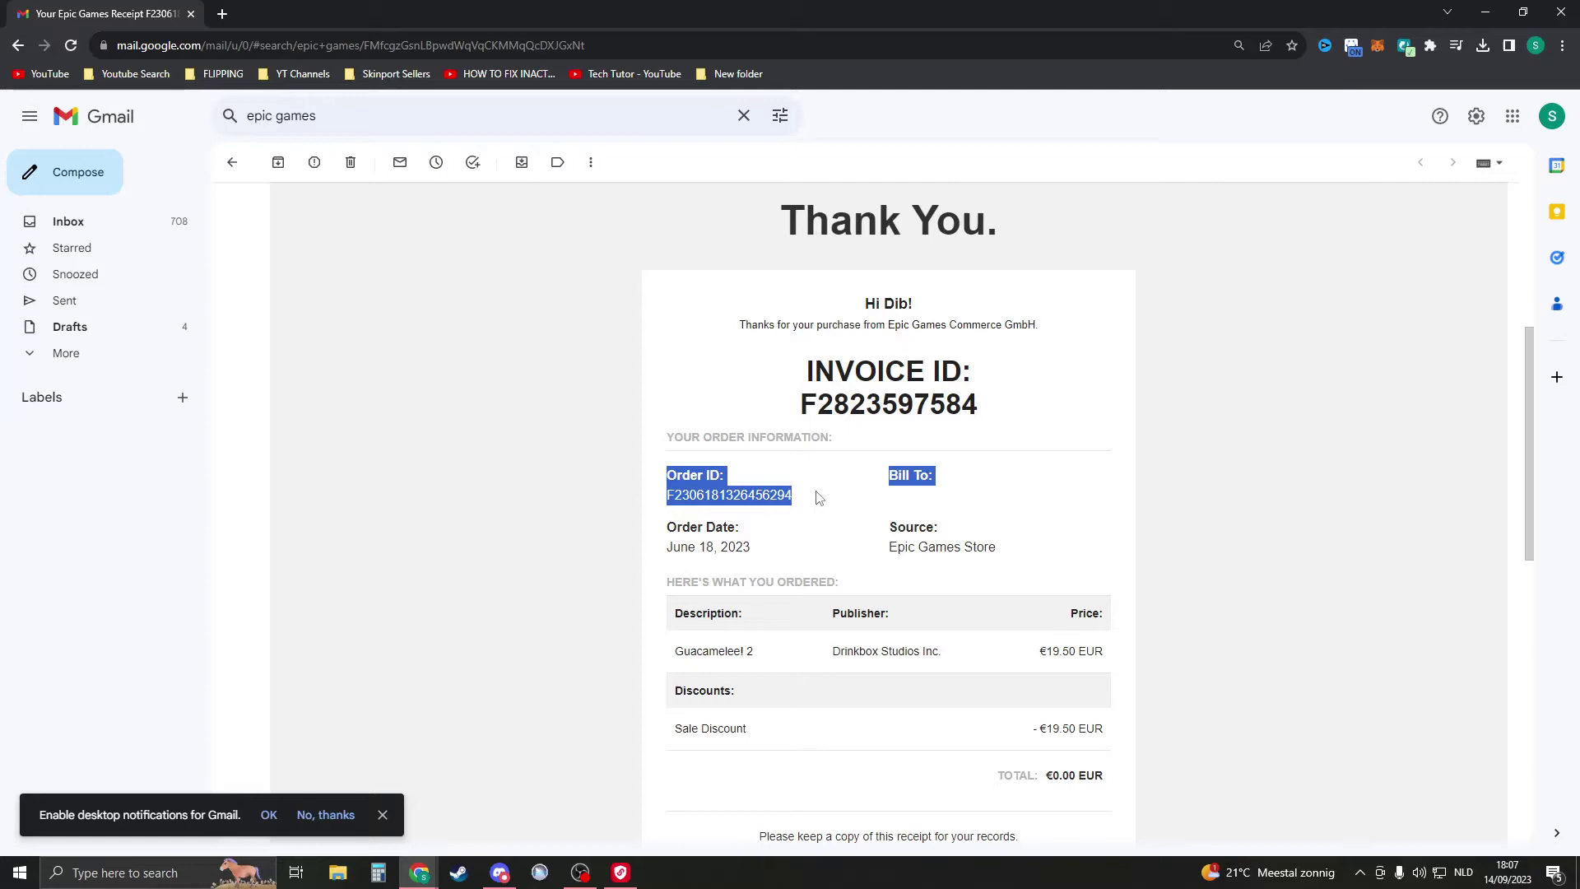
click(818, 498)
drag(667, 550, 763, 553)
click(836, 559)
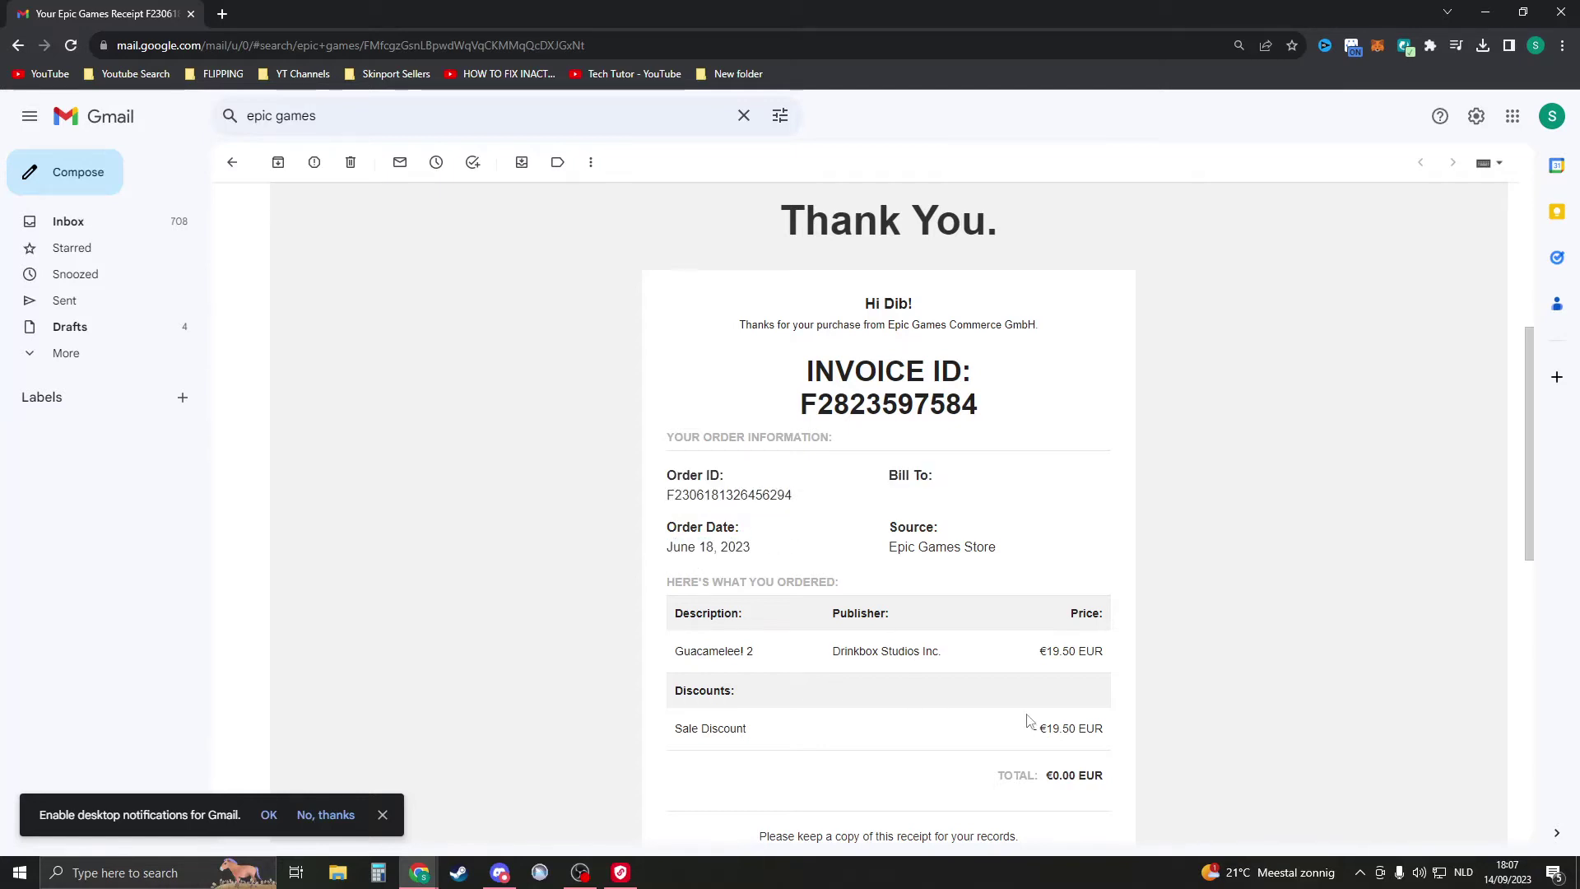
scroll(1031, 718, down, 4)
scroll(1033, 712, down, 2)
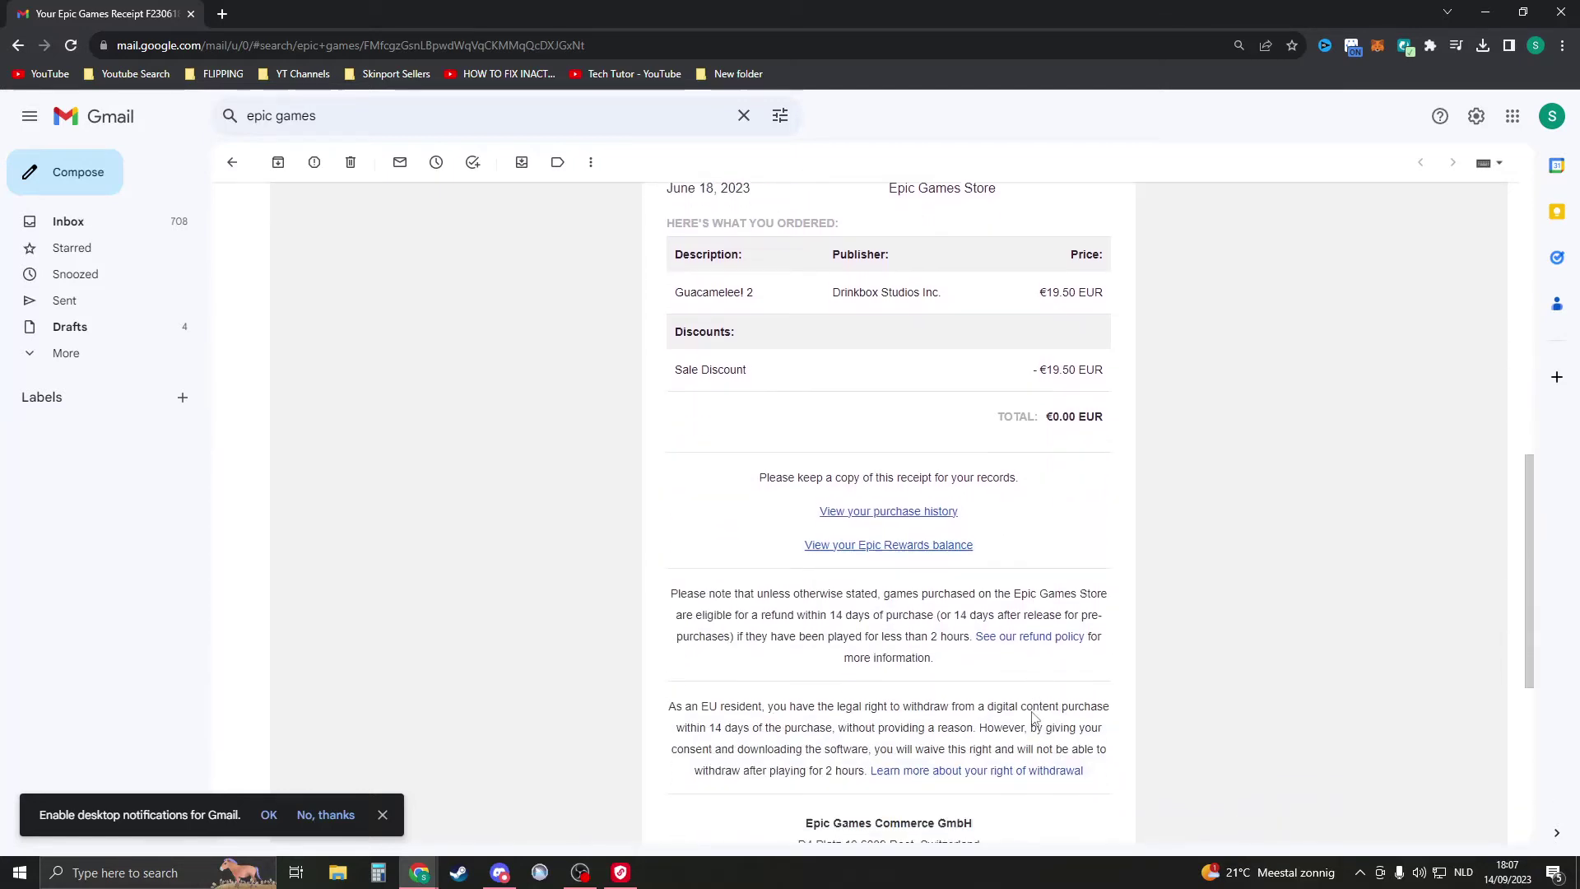
scroll(1031, 716, up, 2)
scroll(1033, 718, up, 5)
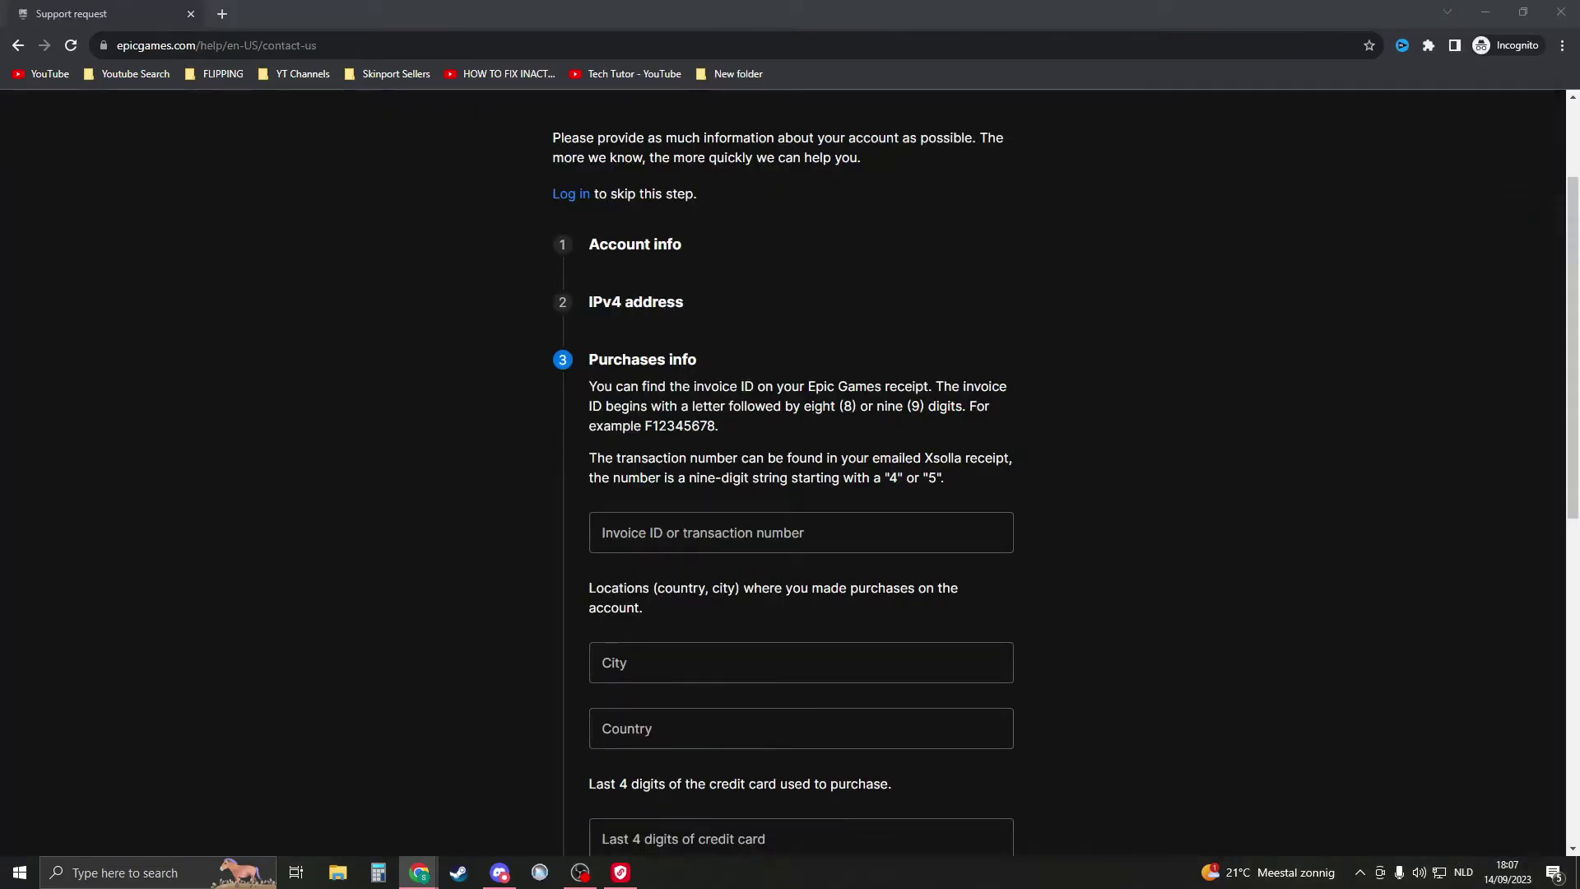
Step: Paste the copied order ID into the Invoice ID field
scroll(892, 452, down, 1)
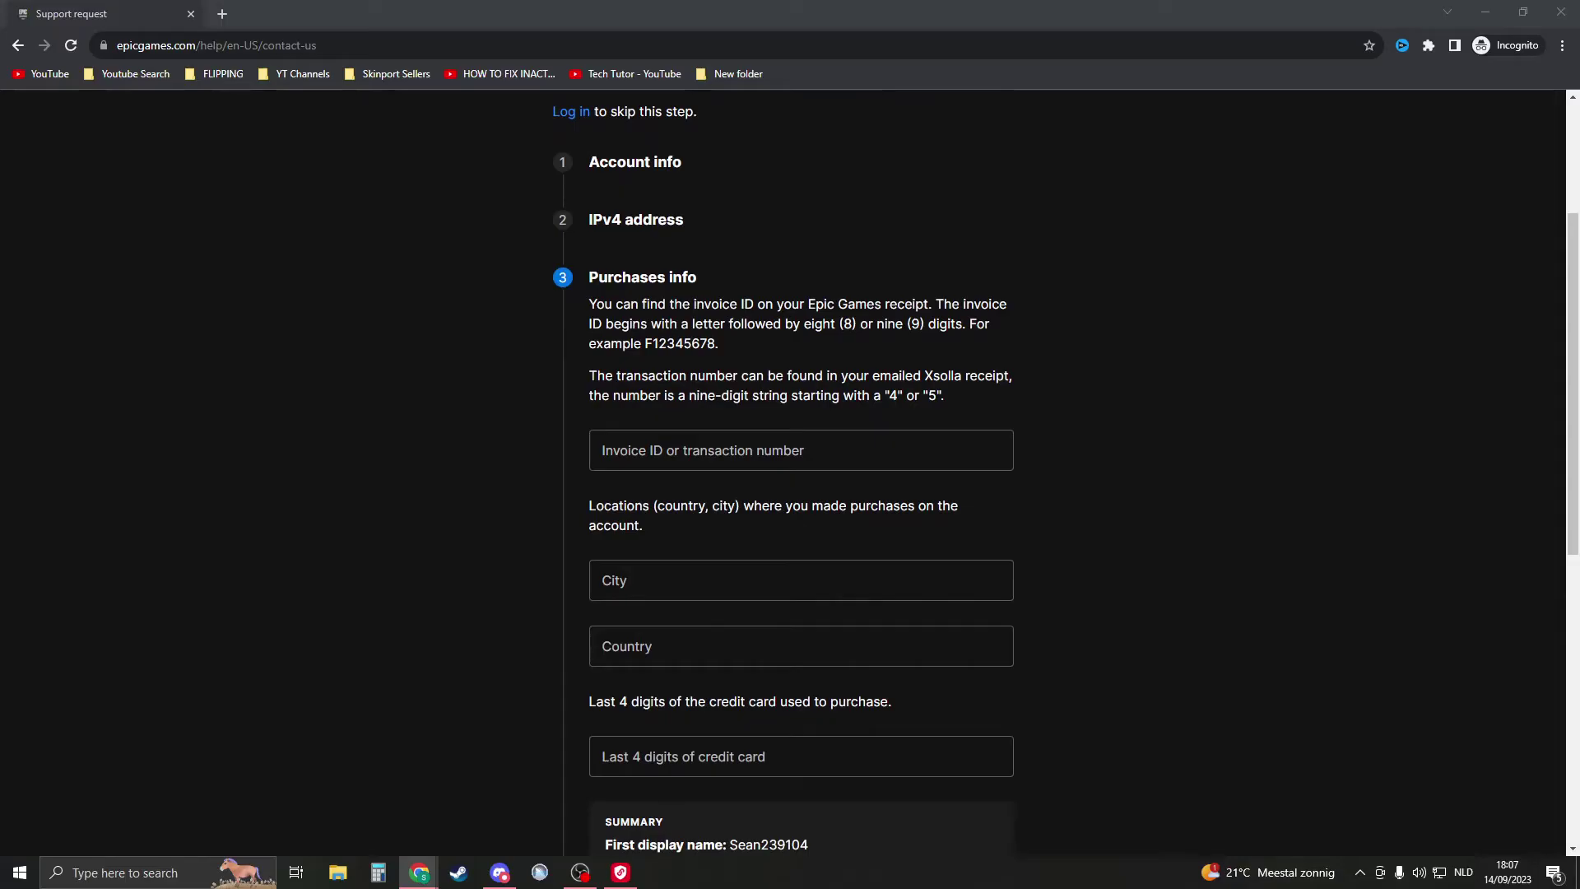
click(750, 465)
key(ctrl+v)
click(984, 480)
scroll(681, 399, down, 2)
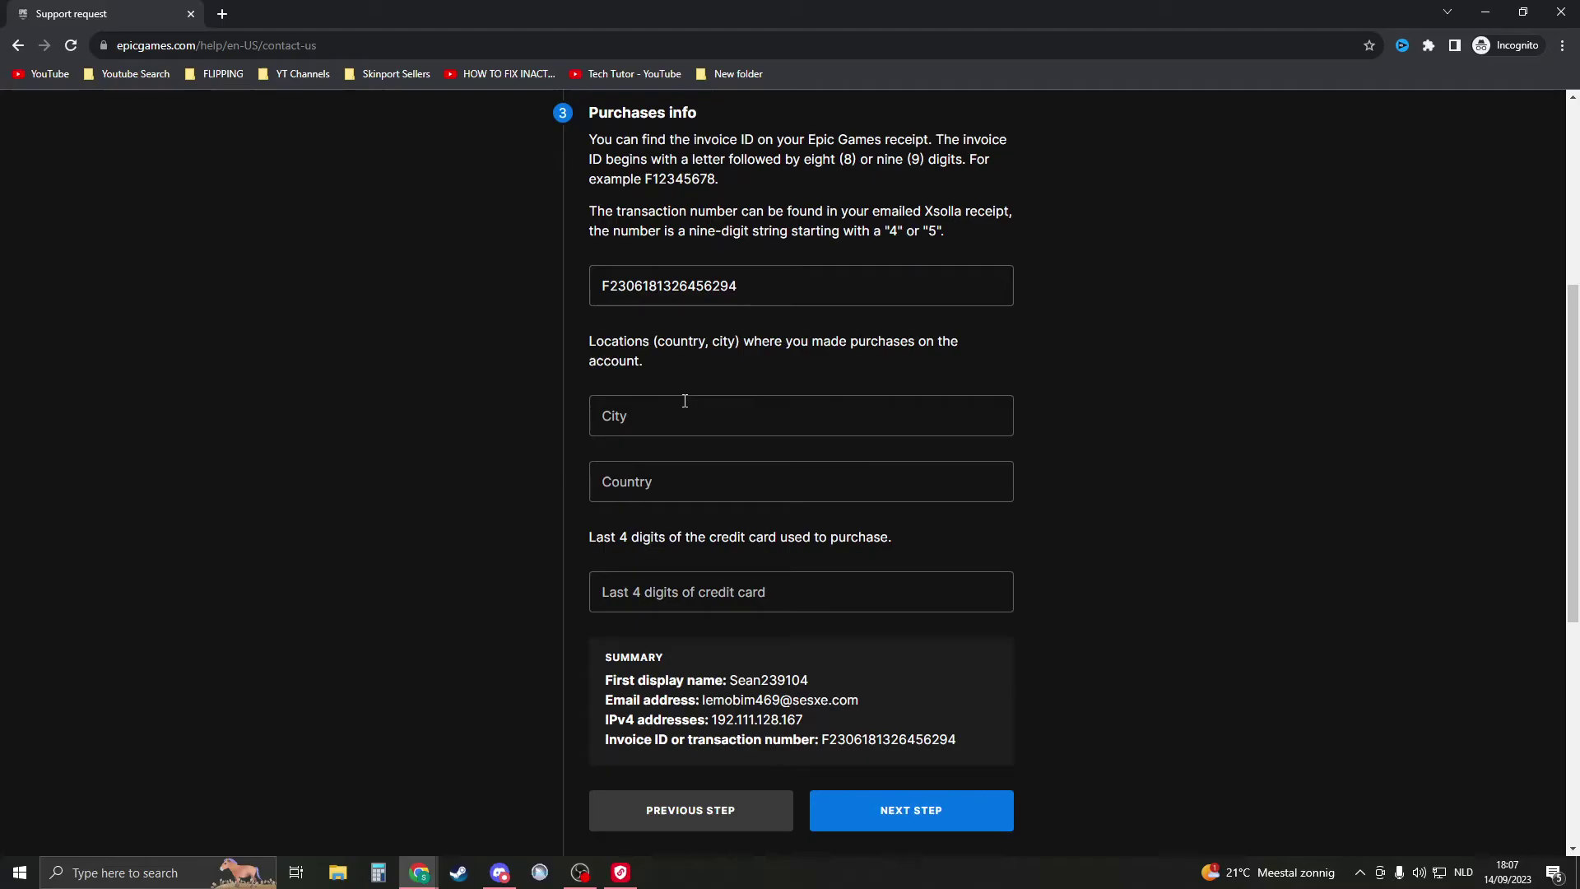
Step: Enter '.' as city, Netherlands as country, and the card's last four digits
click(677, 416)
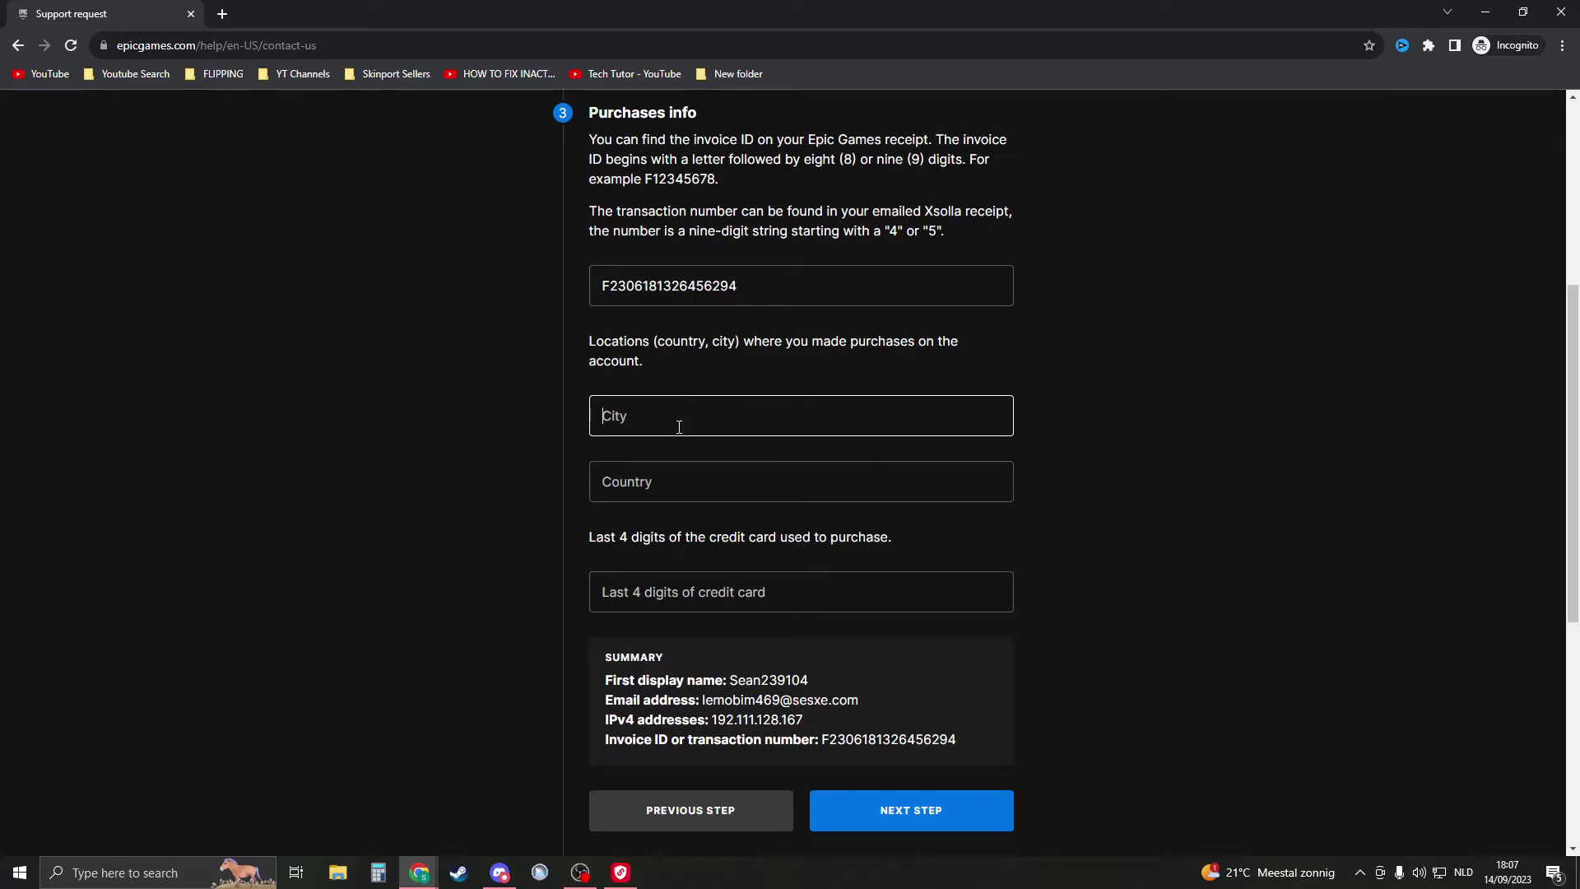
text(.)
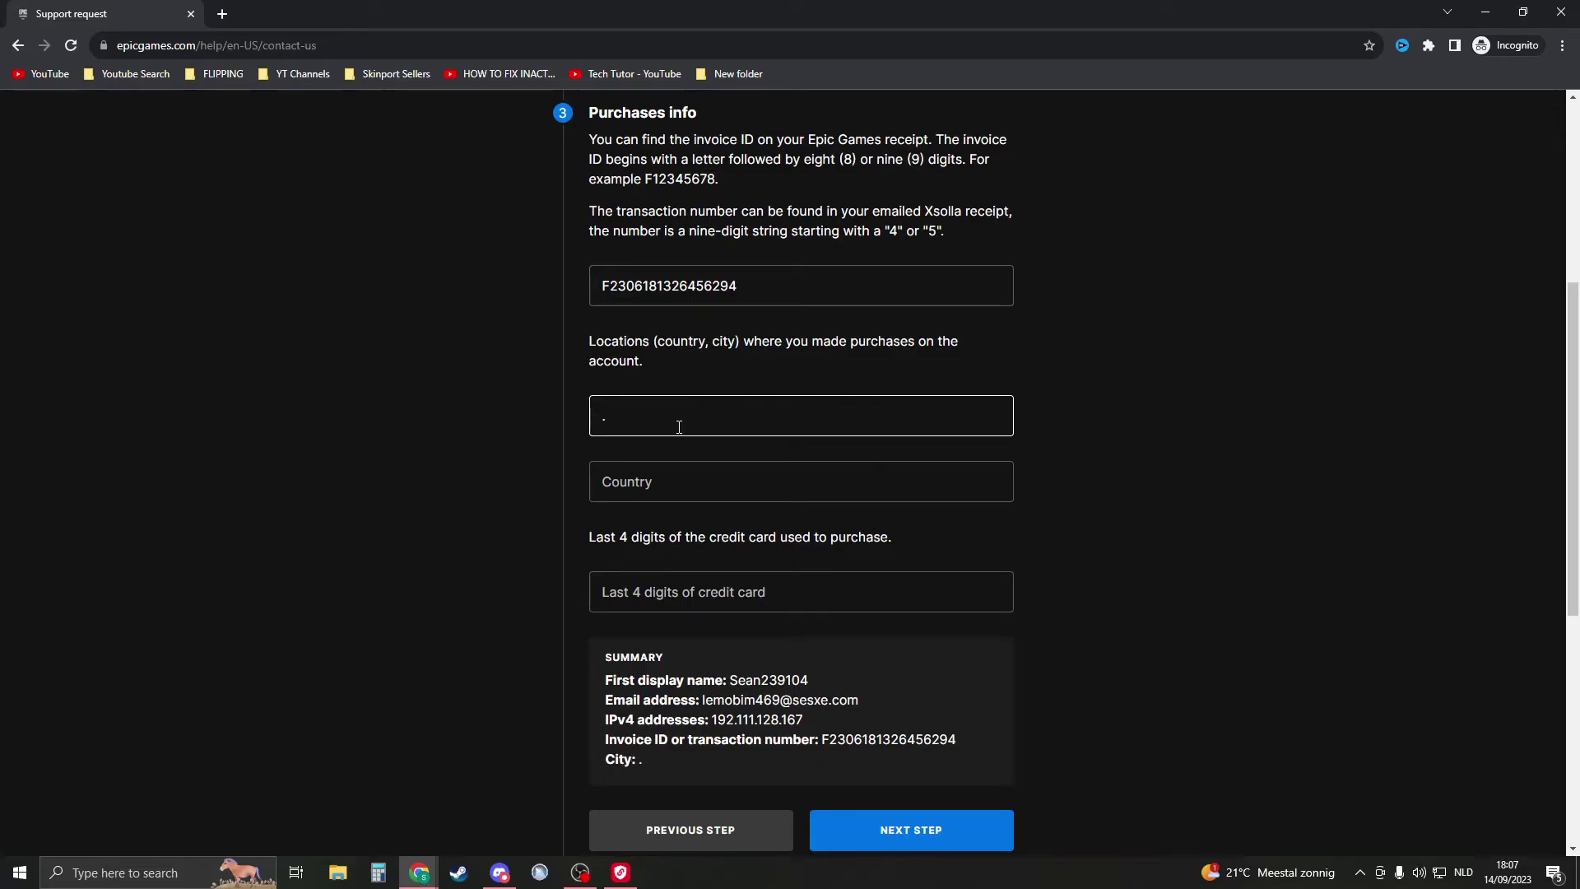
click(719, 466)
text(/)
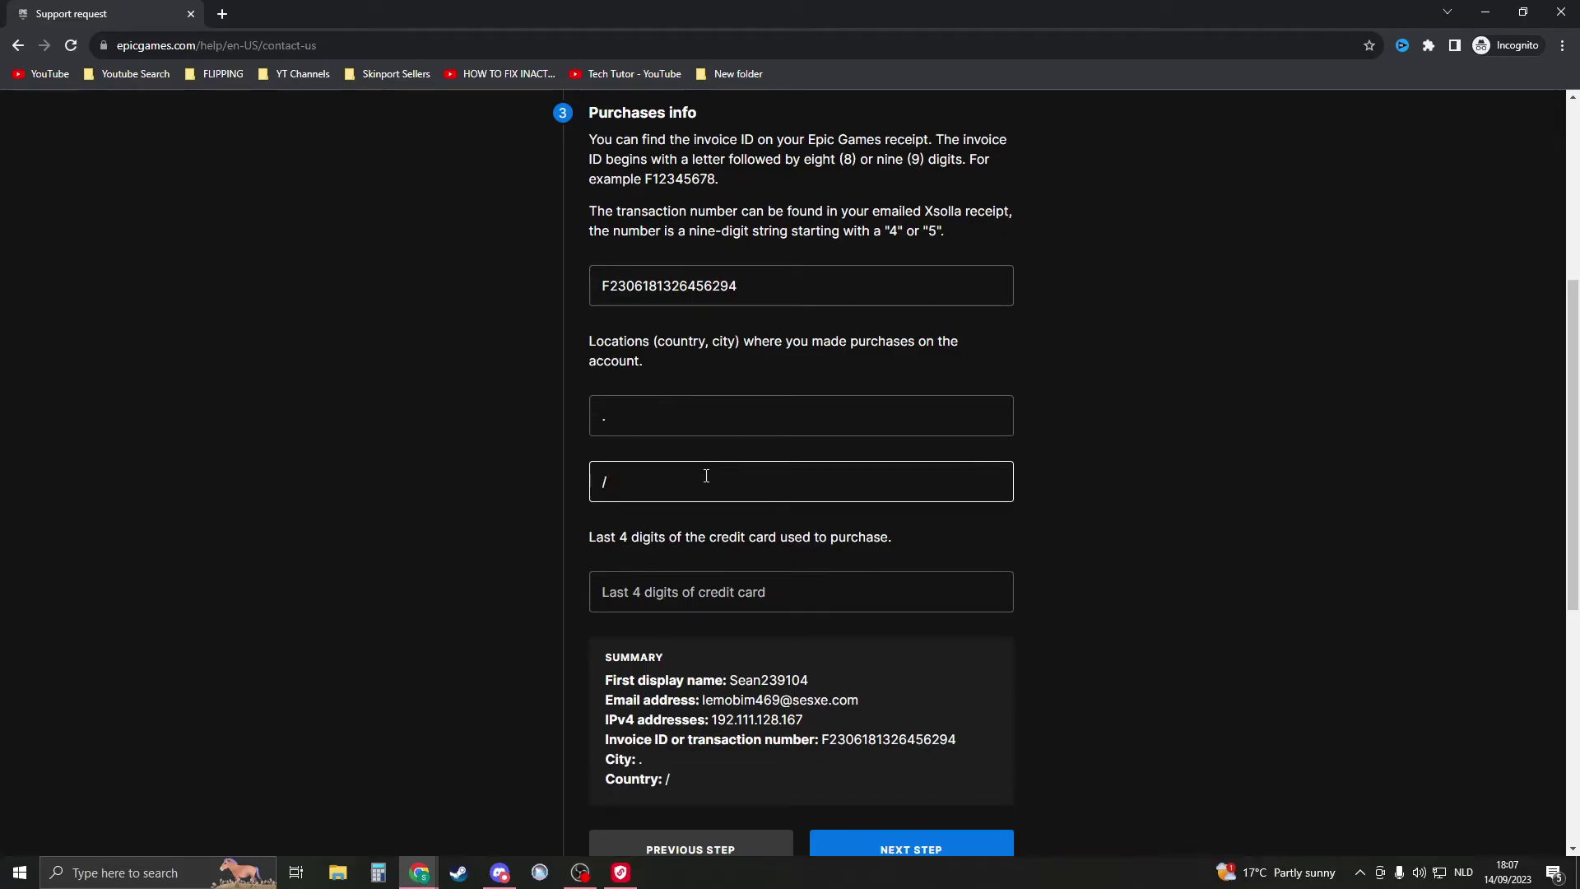
key(BackSpace)
text(Netherlands)
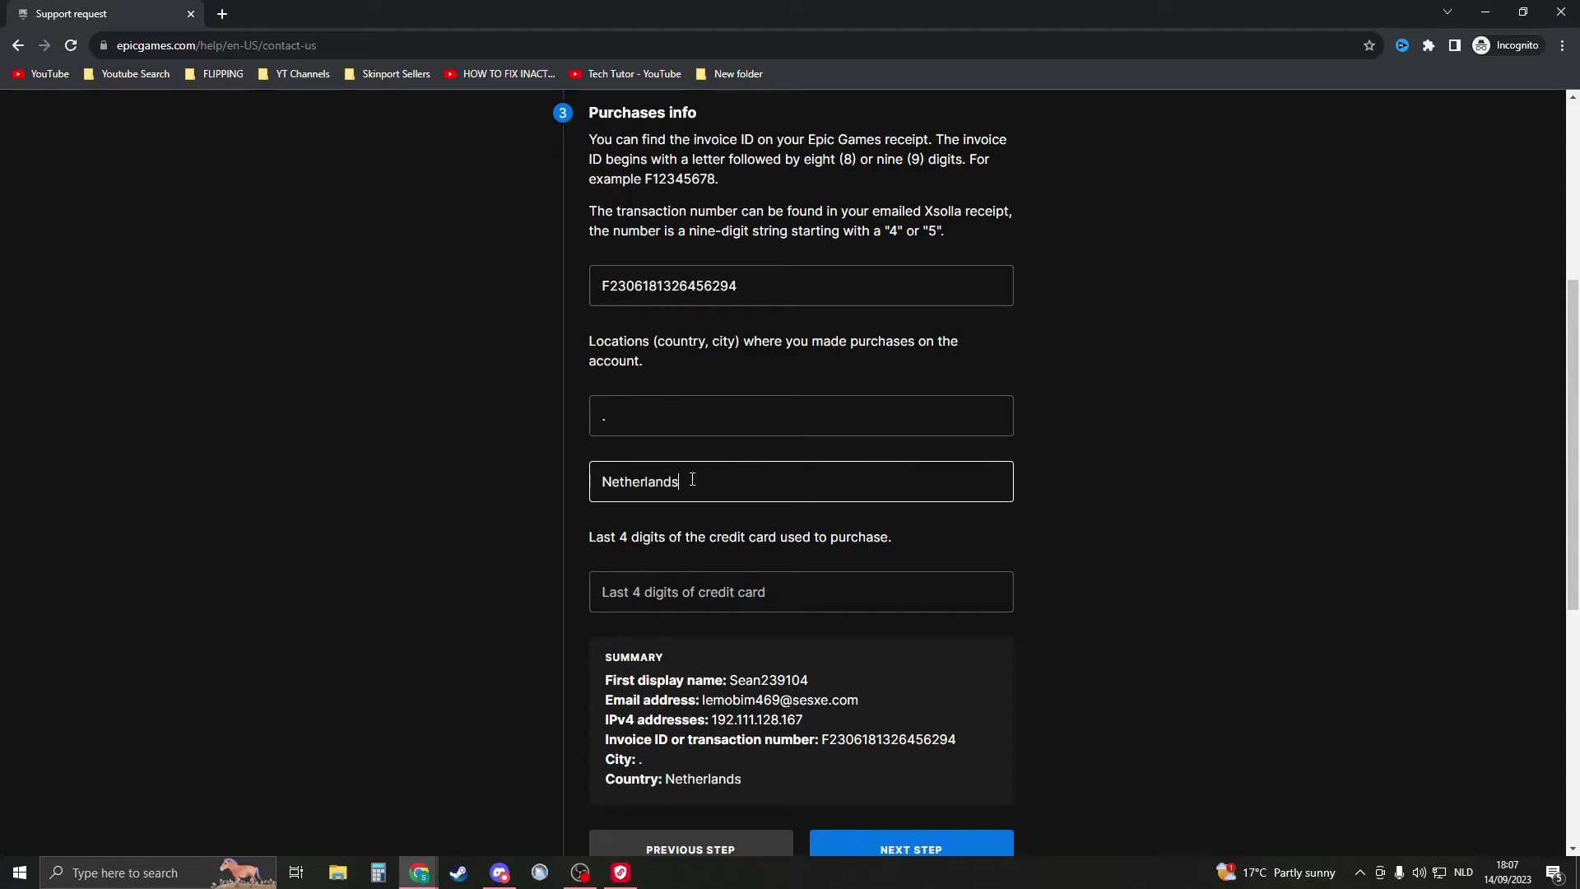
scroll(475, 546, down, 1)
click(741, 507)
scroll(768, 491, down, 1)
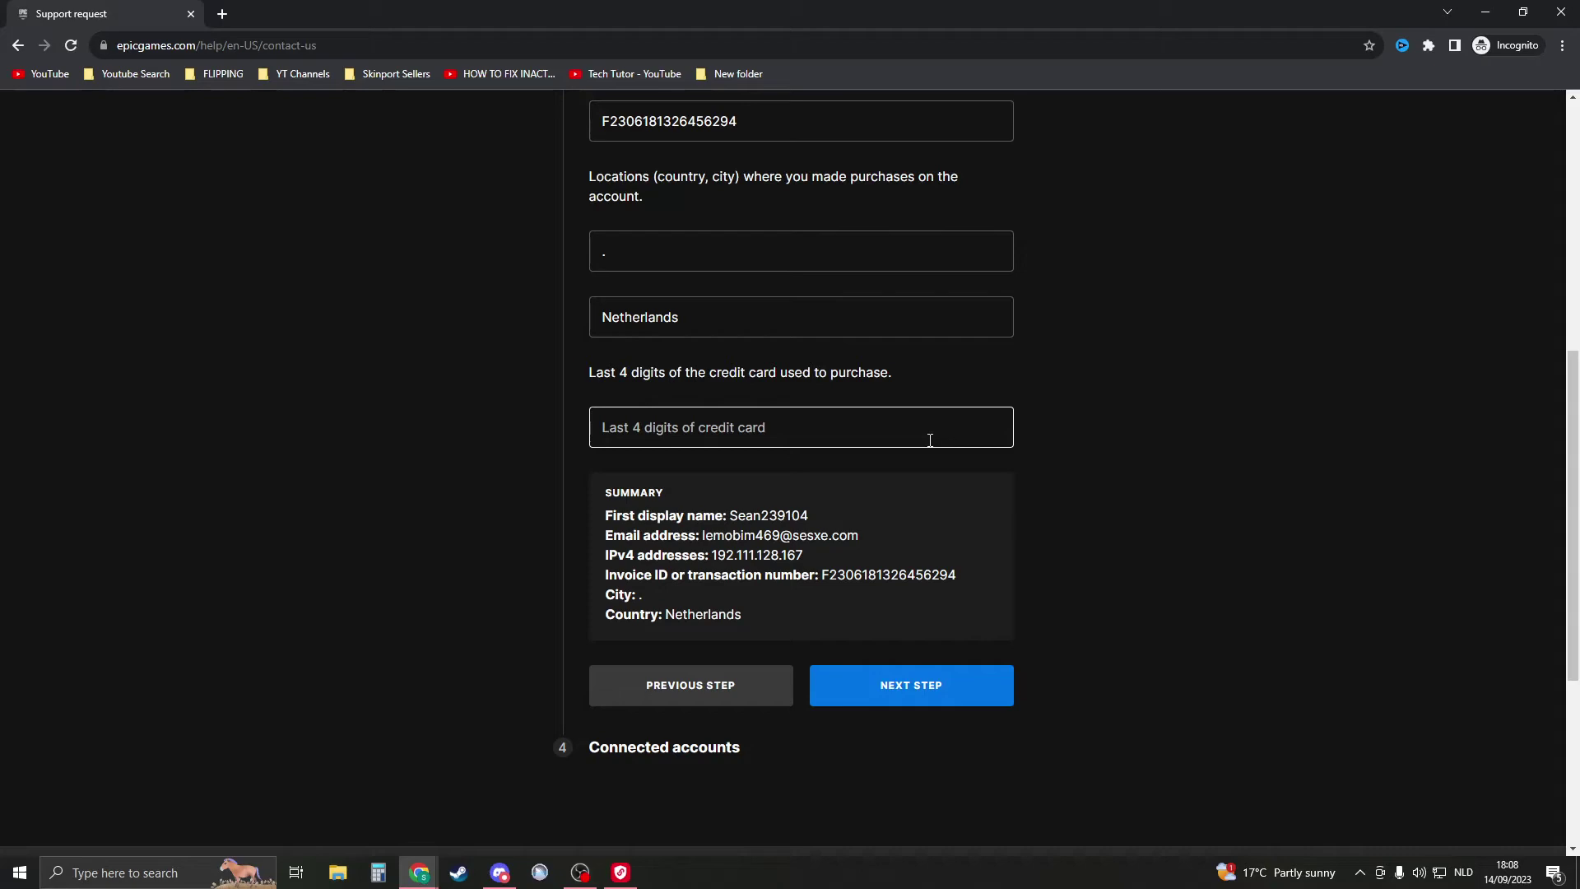
text(4712)
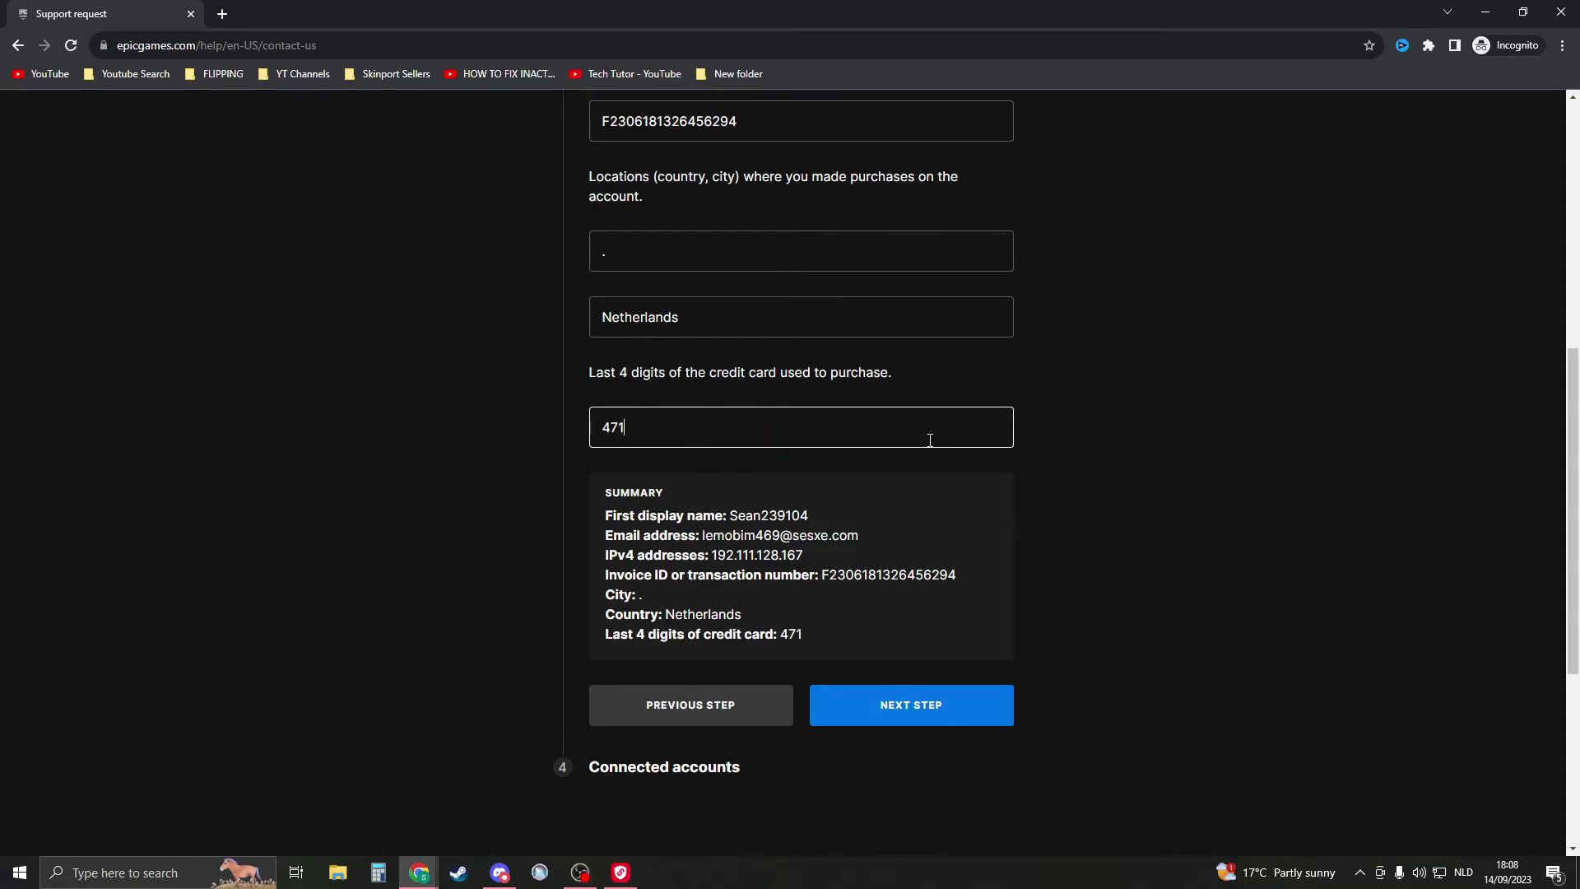
click(1137, 515)
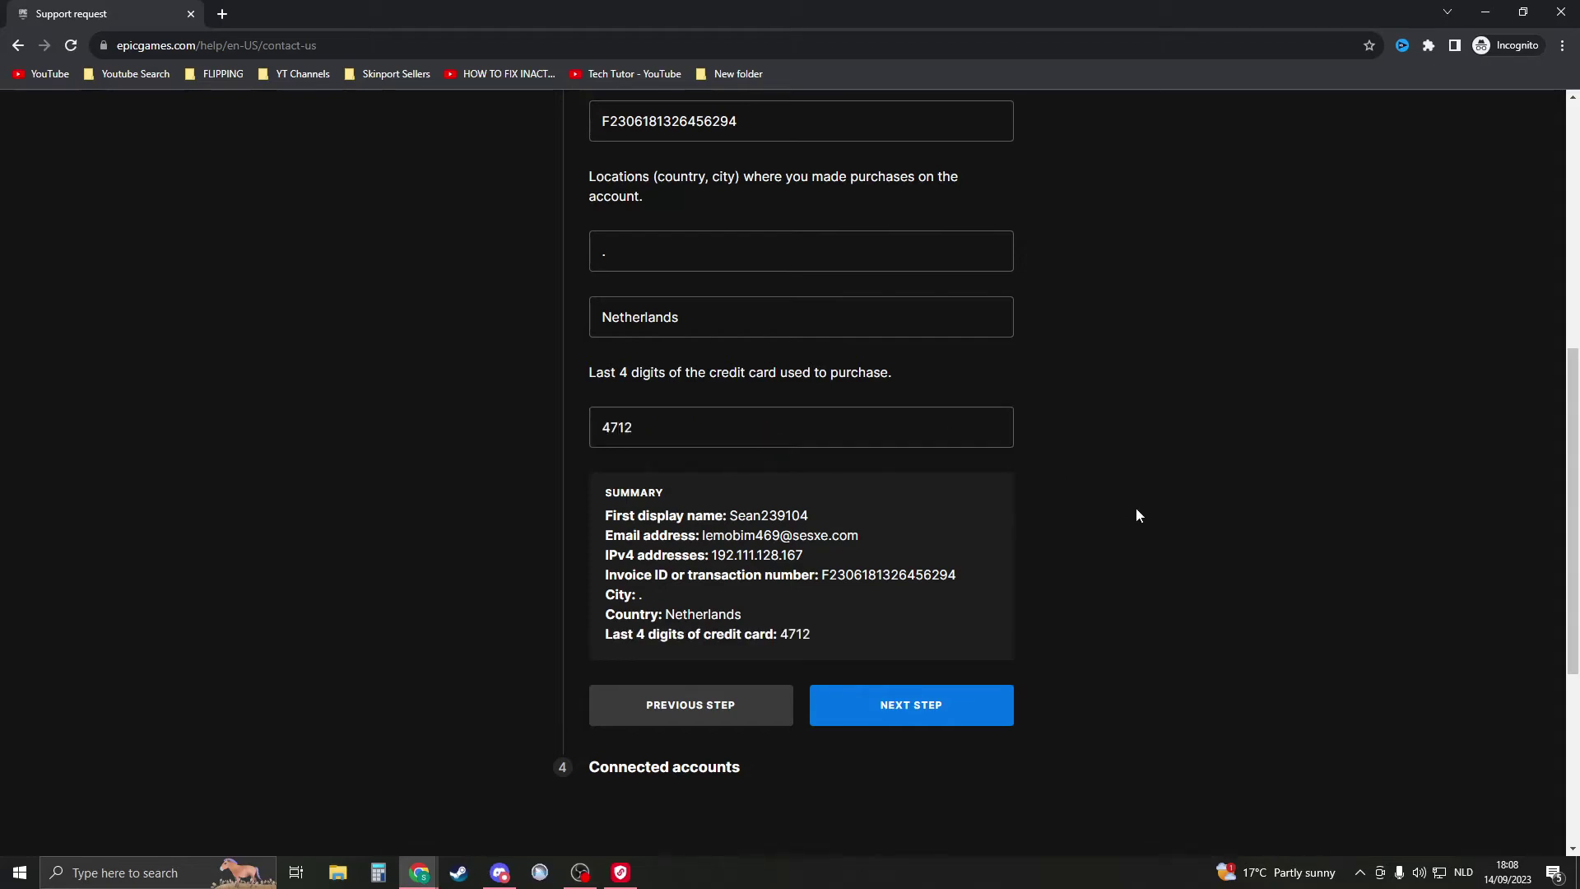
Step: Advance to Connected accounts and read its PlayStation, Xbox and Twitch instructions
click(938, 699)
scroll(999, 605, up, 2)
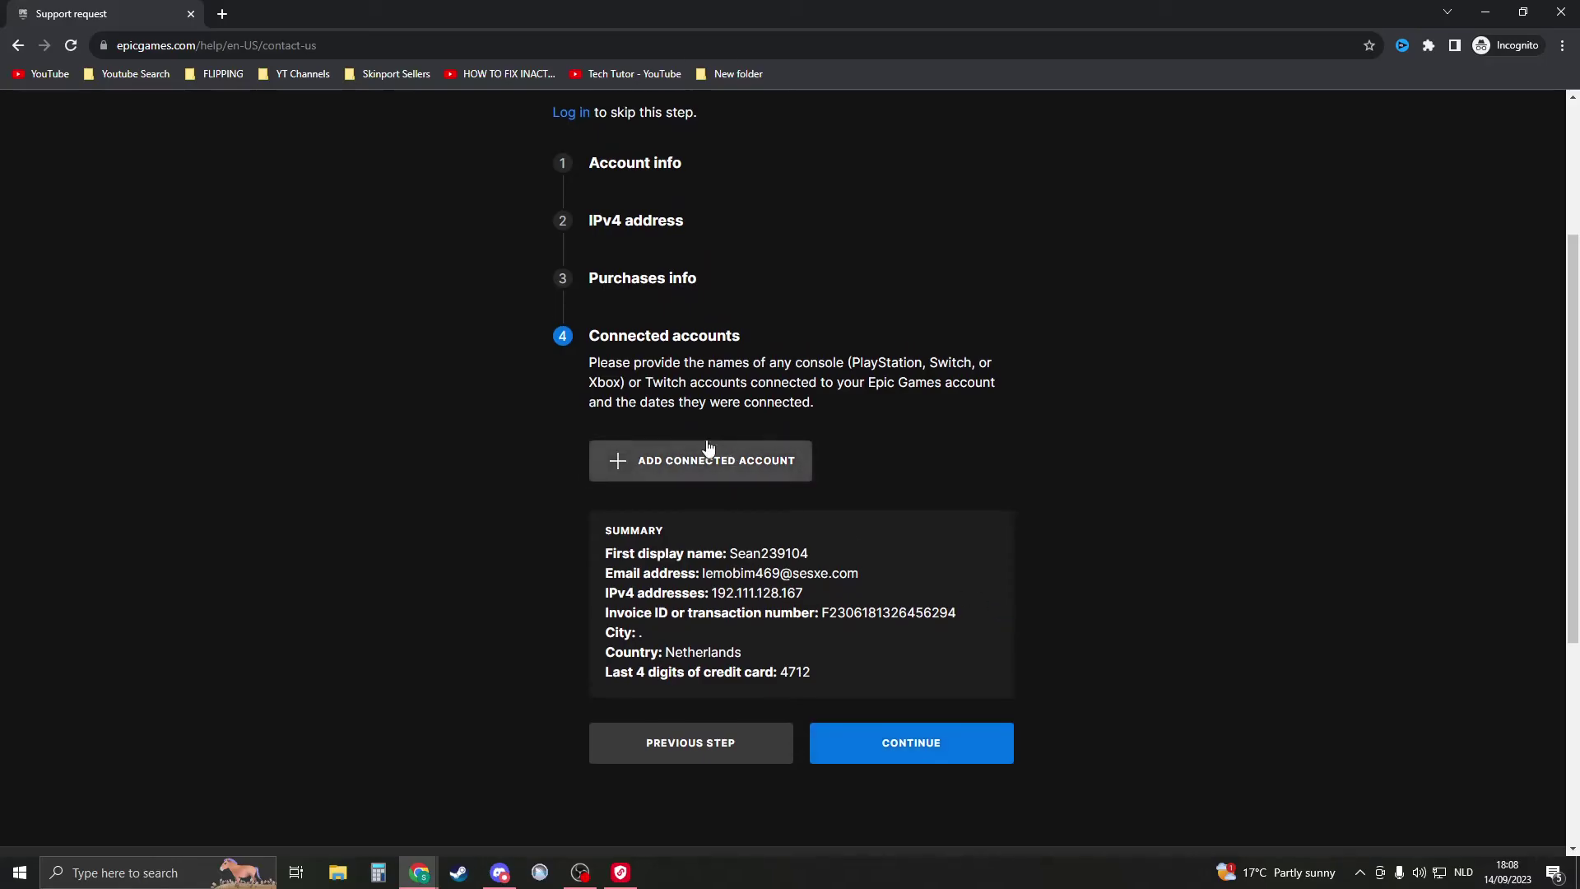
drag(853, 363, 1015, 383)
click(963, 419)
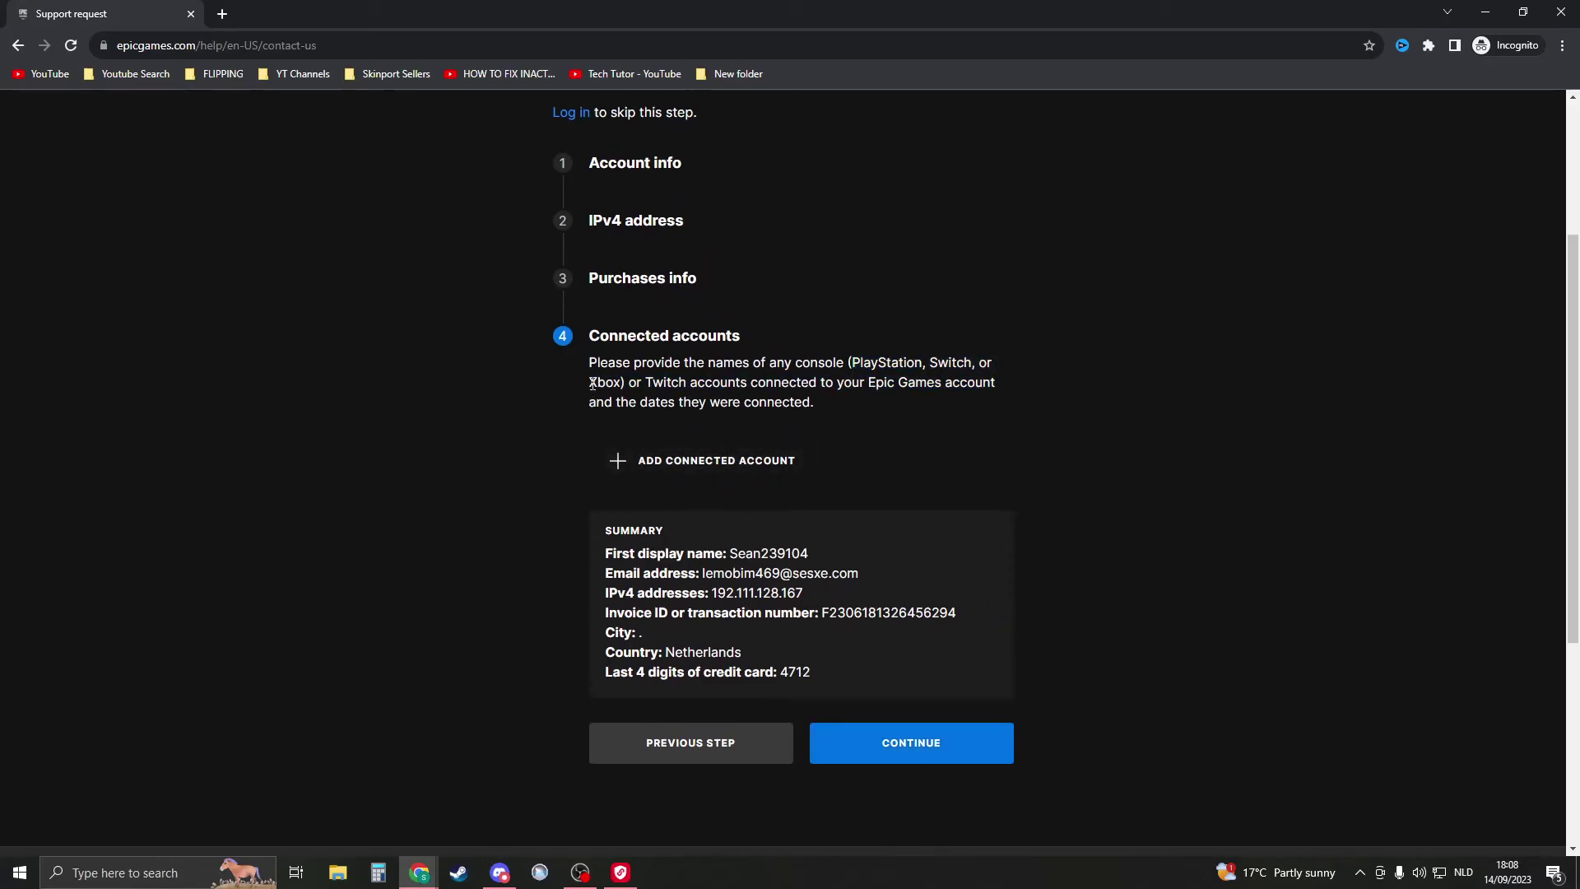
drag(592, 383, 1029, 432)
click(1029, 432)
double_click(885, 363)
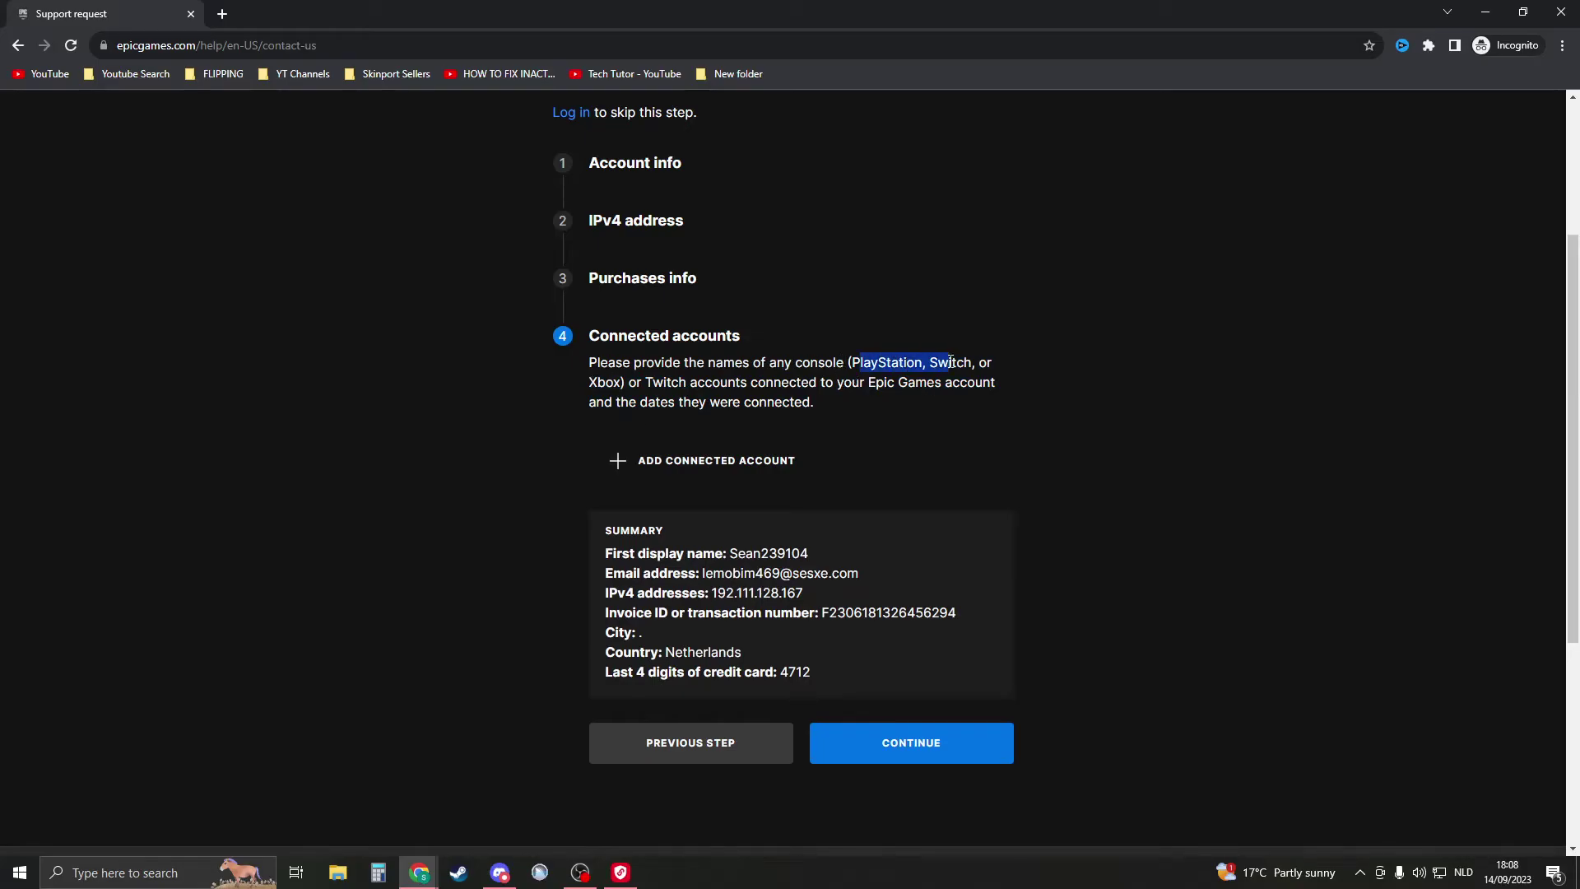
click(885, 363)
double_click(606, 381)
click(680, 383)
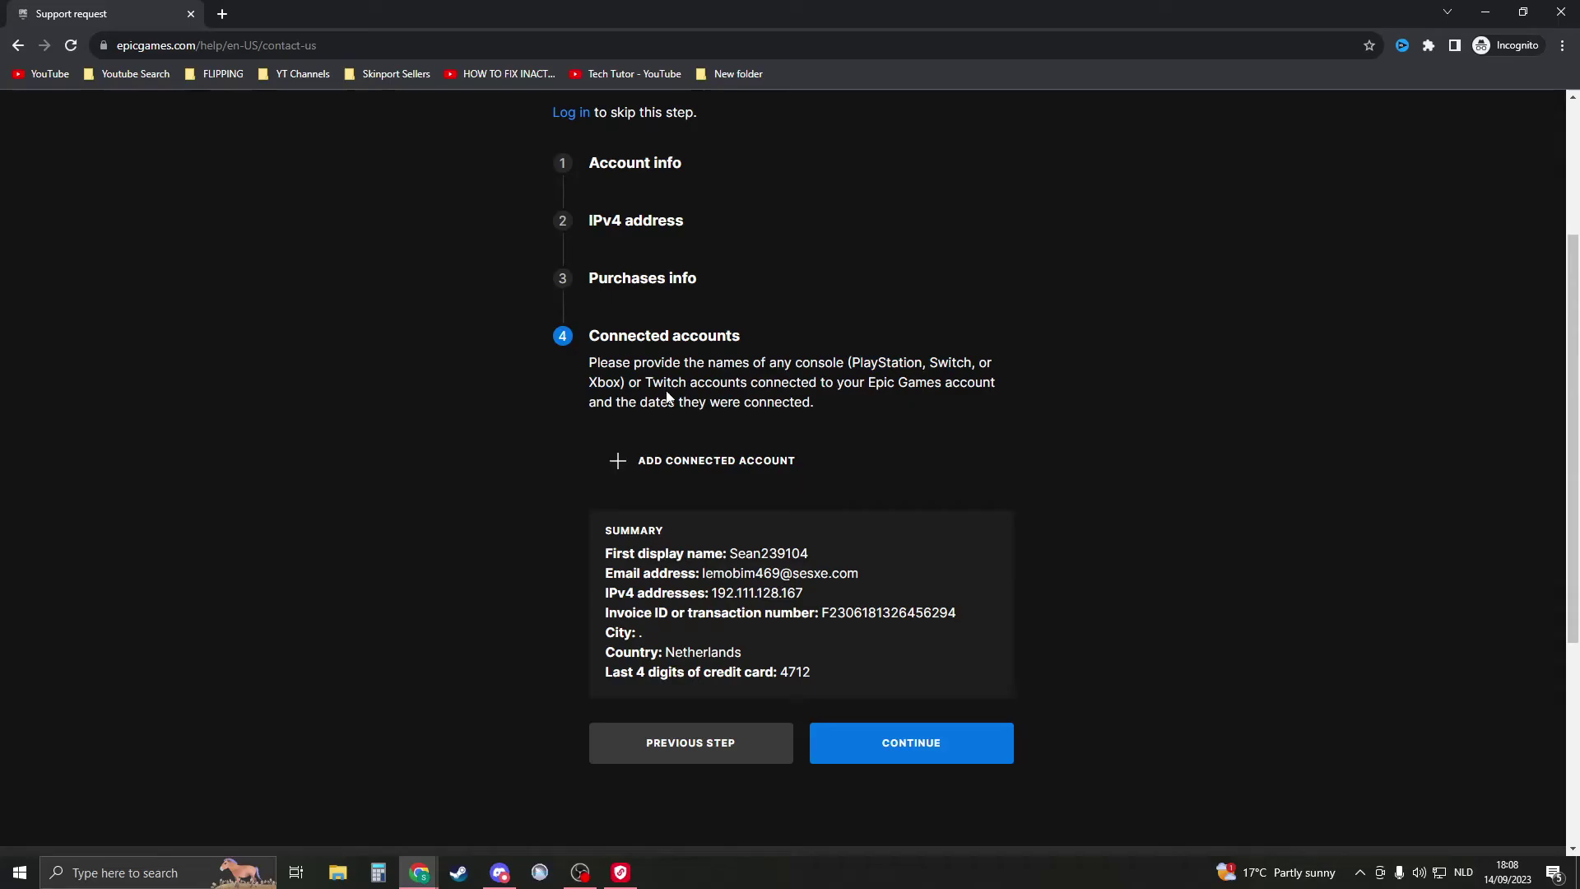
drag(645, 382, 823, 381)
Step: Add a Nintendo connected account with a placeholder name and connection date 9/9/2020
click(722, 462)
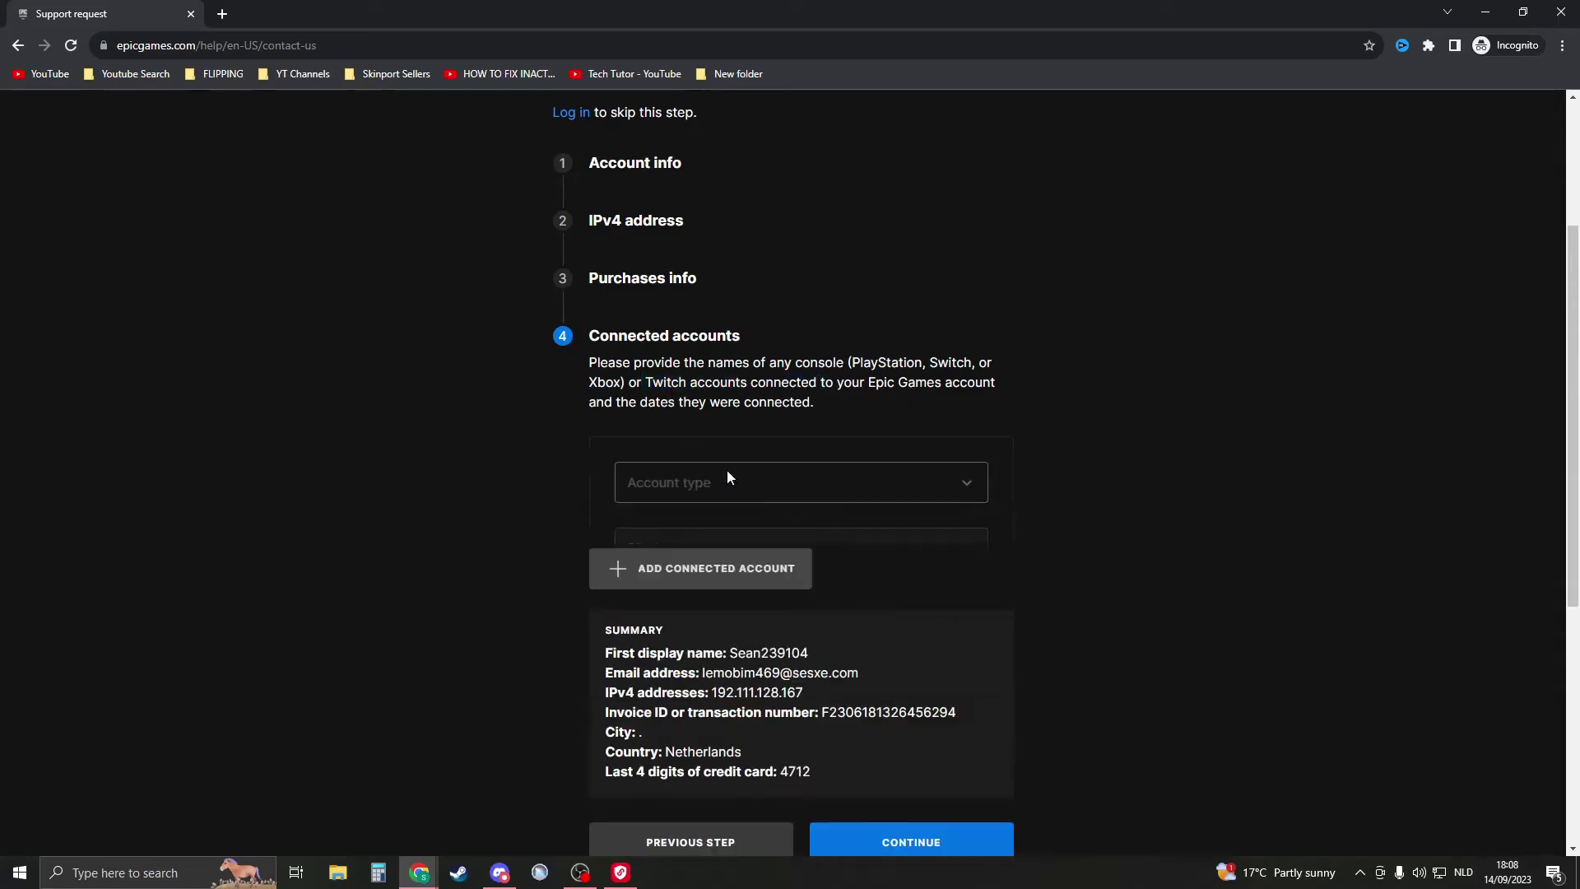
click(691, 497)
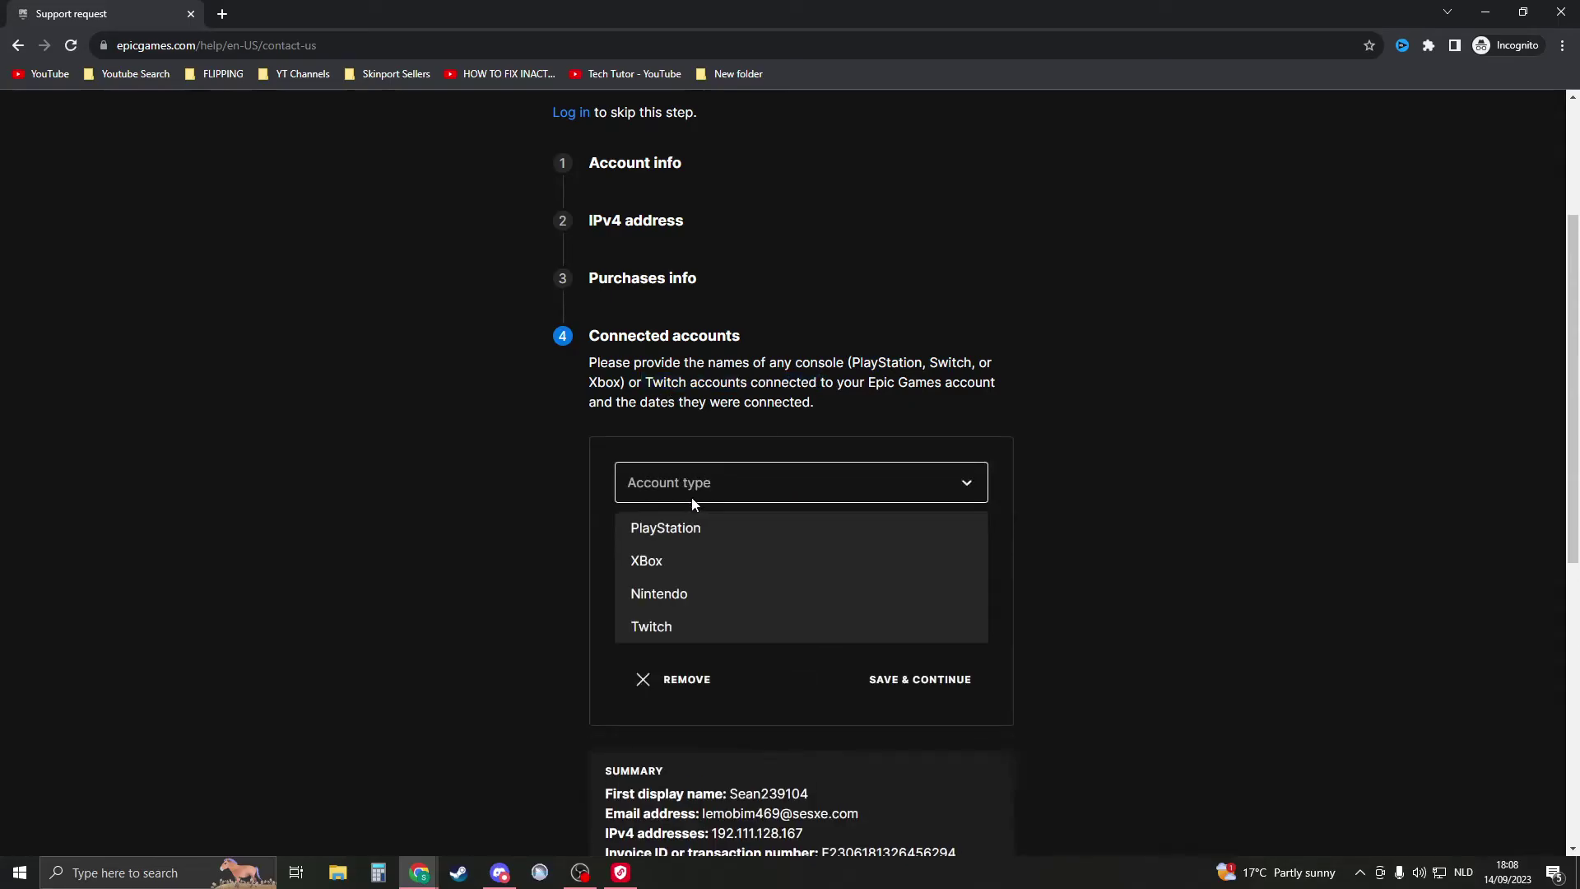
click(668, 593)
click(712, 552)
text(fgdgfgfd)
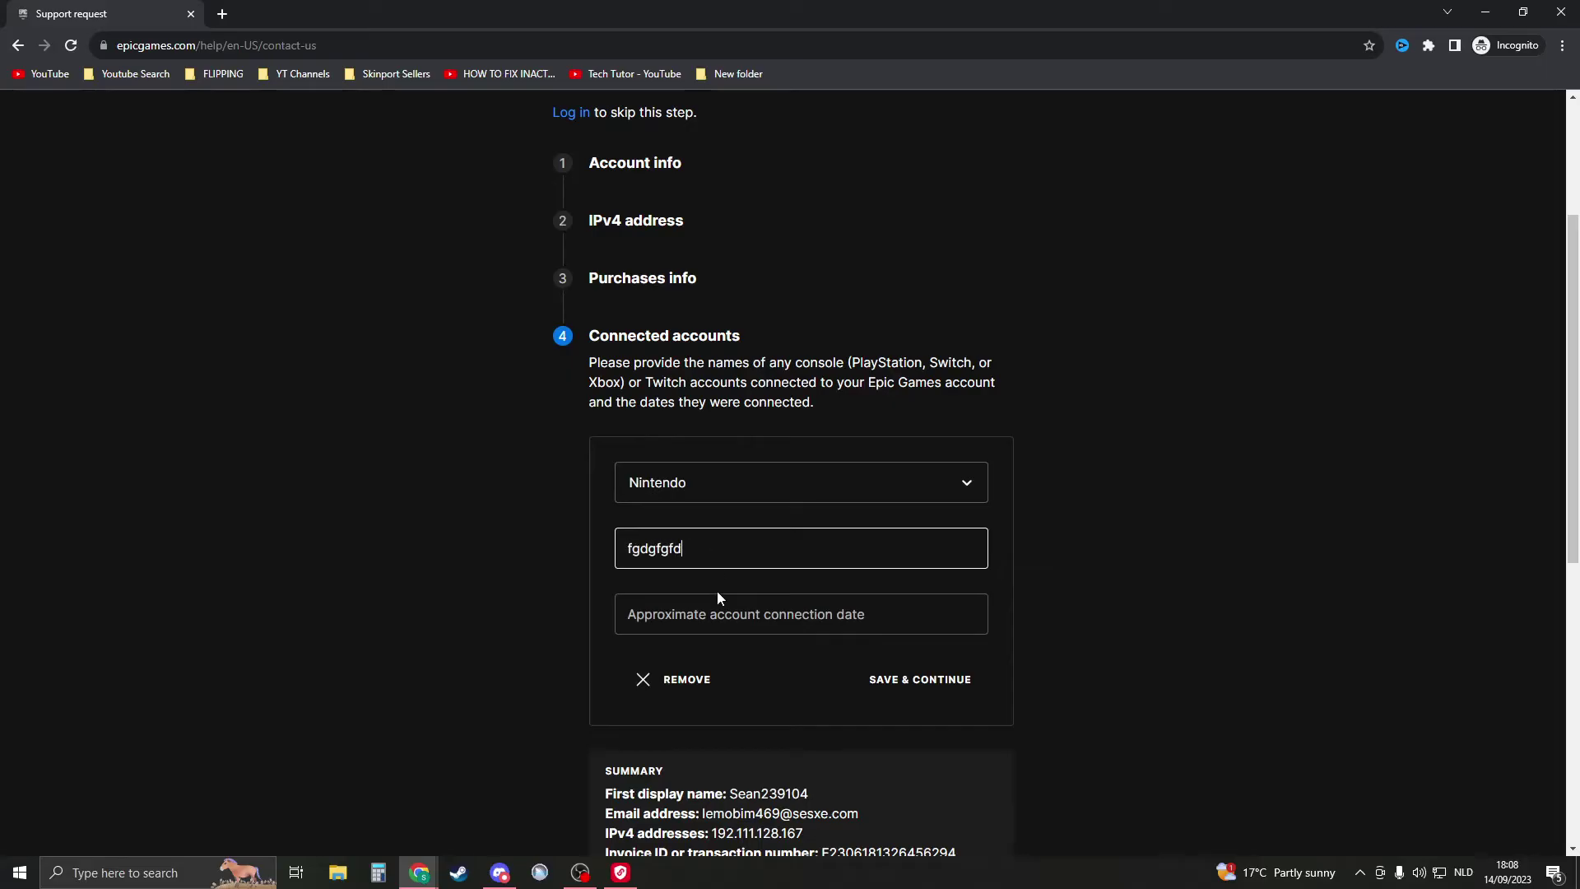
click(717, 605)
text(hgdhgddhg)
drag(701, 614, 560, 622)
key(BackSpace)
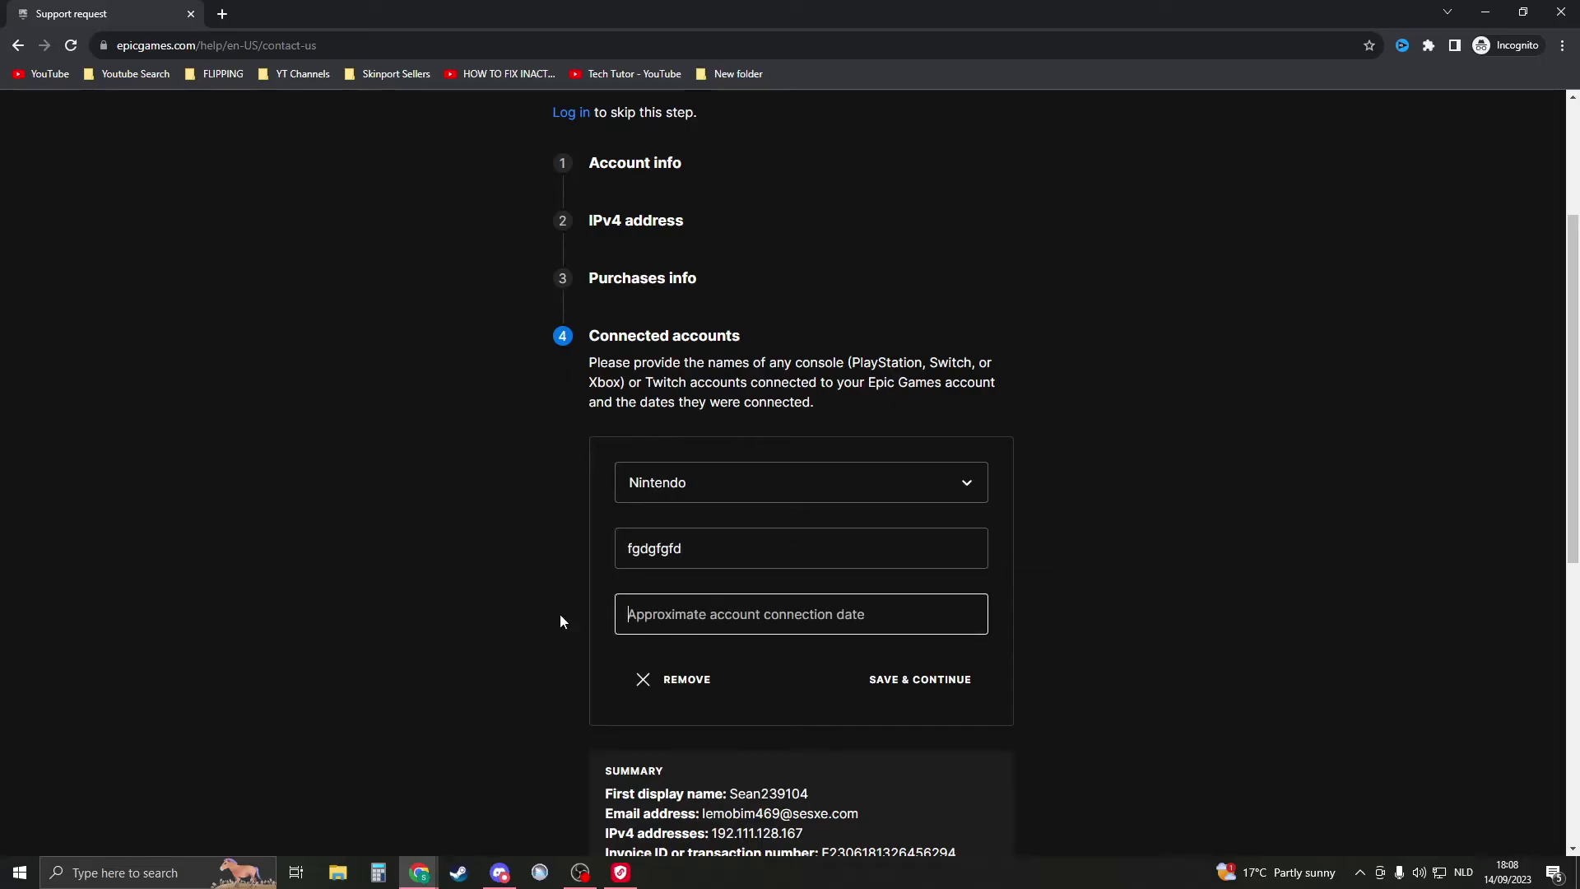
text(9/)
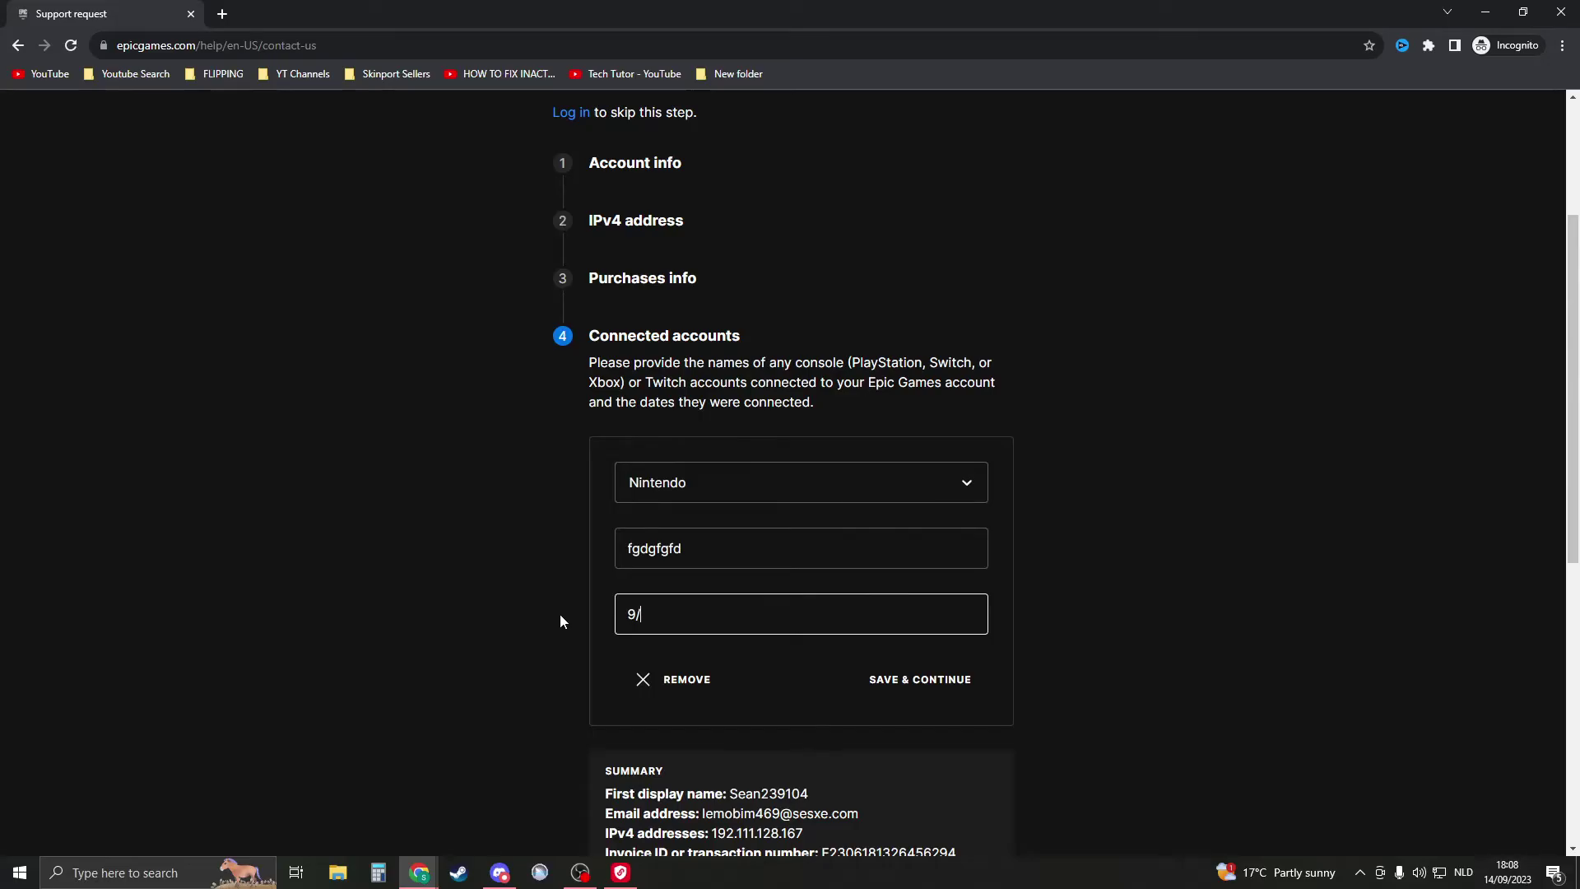
text(9/2020)
click(442, 606)
Step: Rename the Nintendo account to 'NAme' and save it
double_click(748, 542)
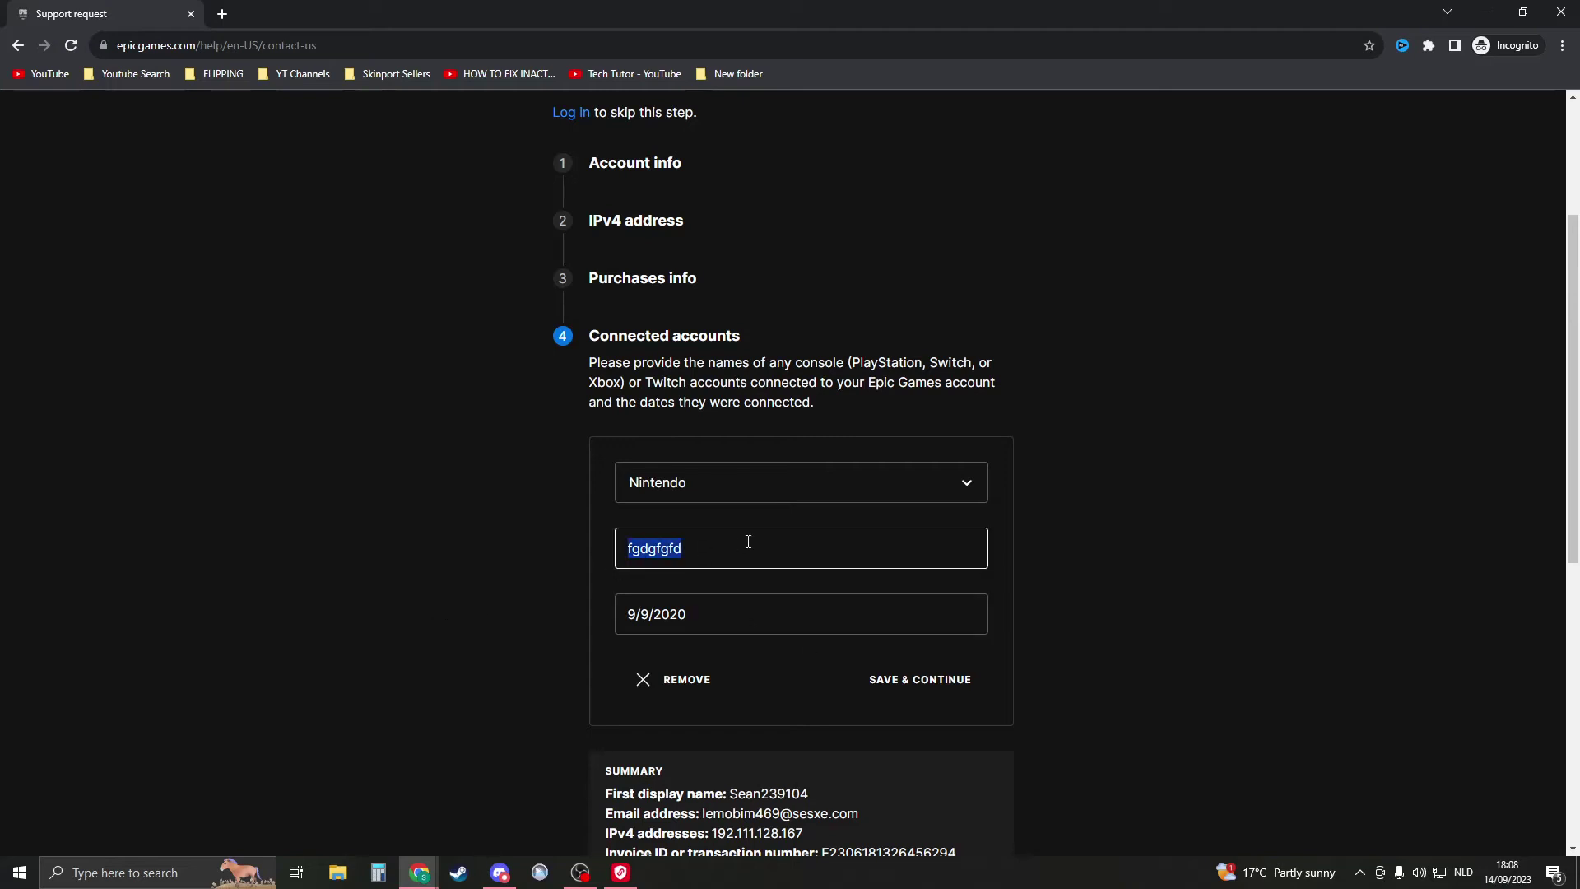
text(NAme)
click(911, 665)
Step: Continue to the support request page and review the request summary
scroll(811, 395, down, 2)
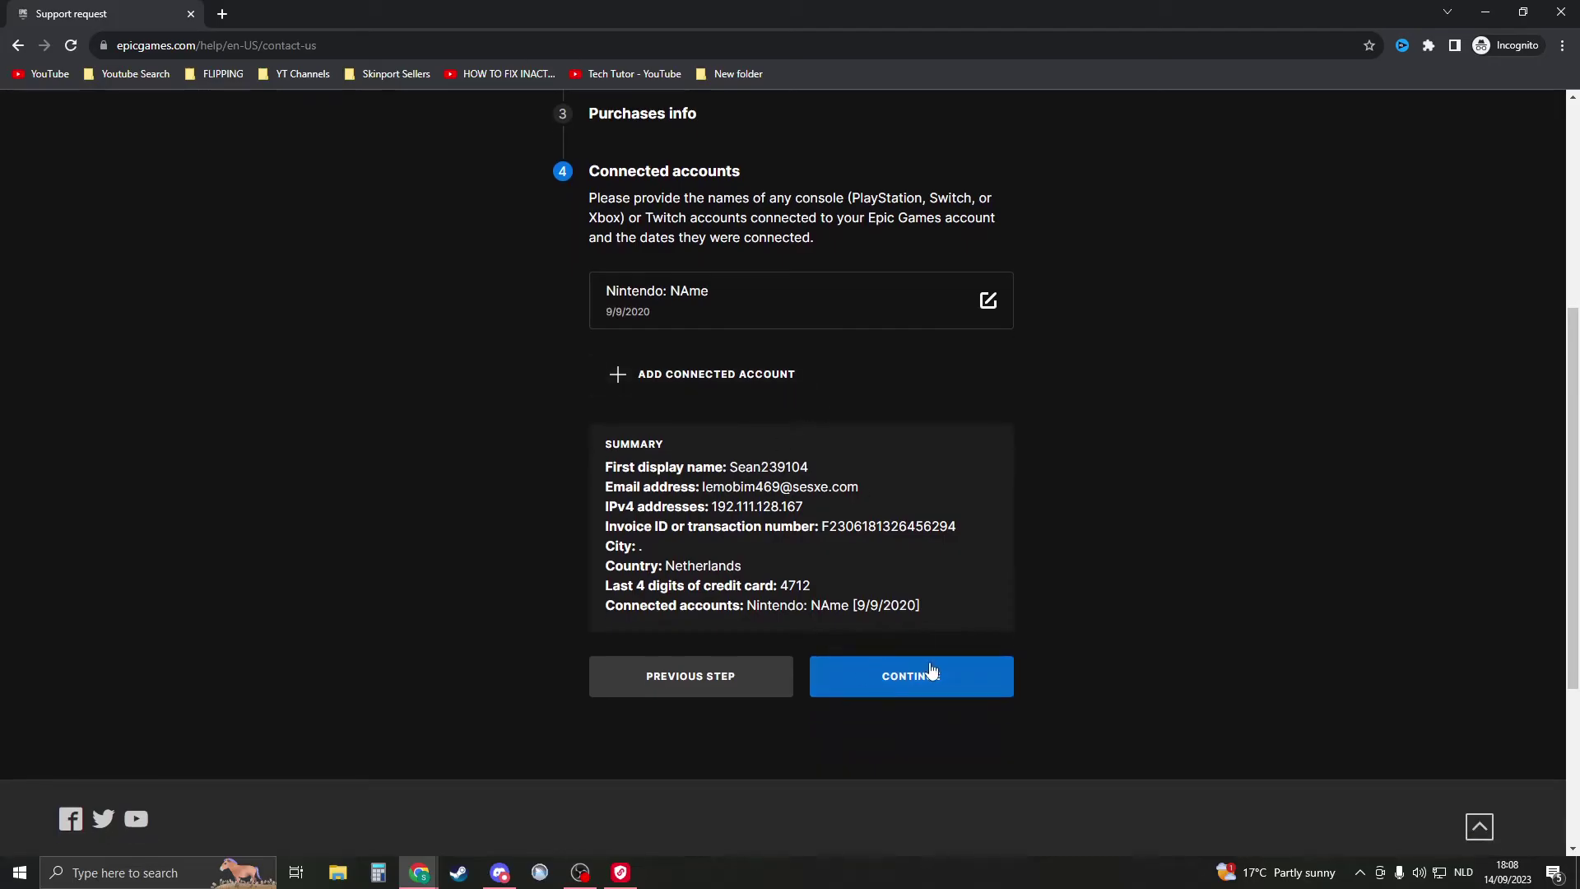
click(913, 688)
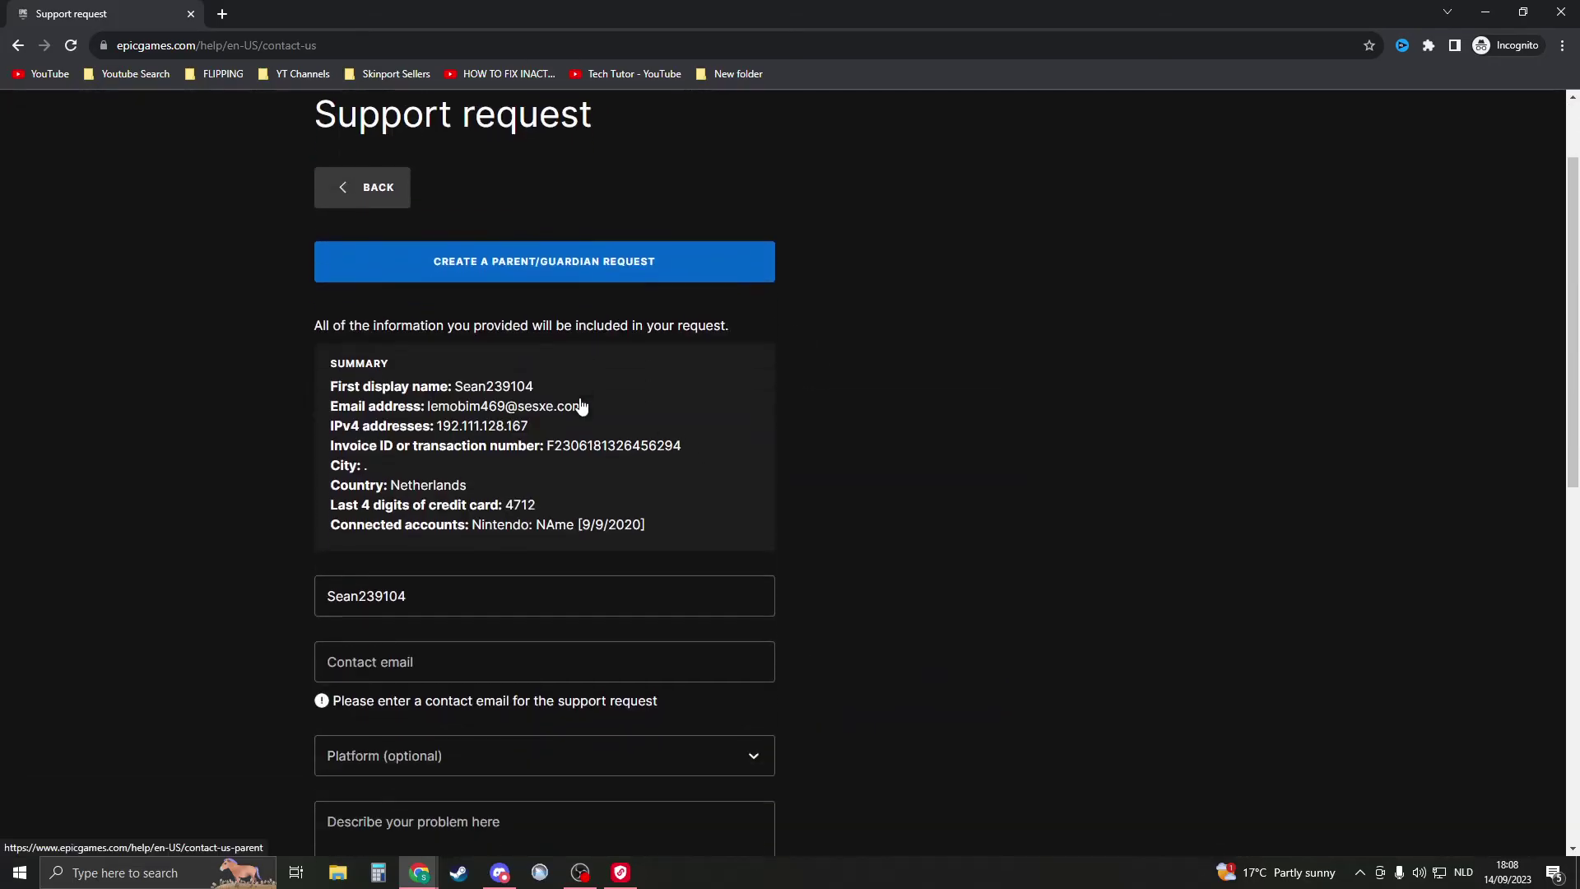
scroll(576, 411, down, 5)
scroll(494, 371, up, 6)
right_click(356, 390)
click(520, 213)
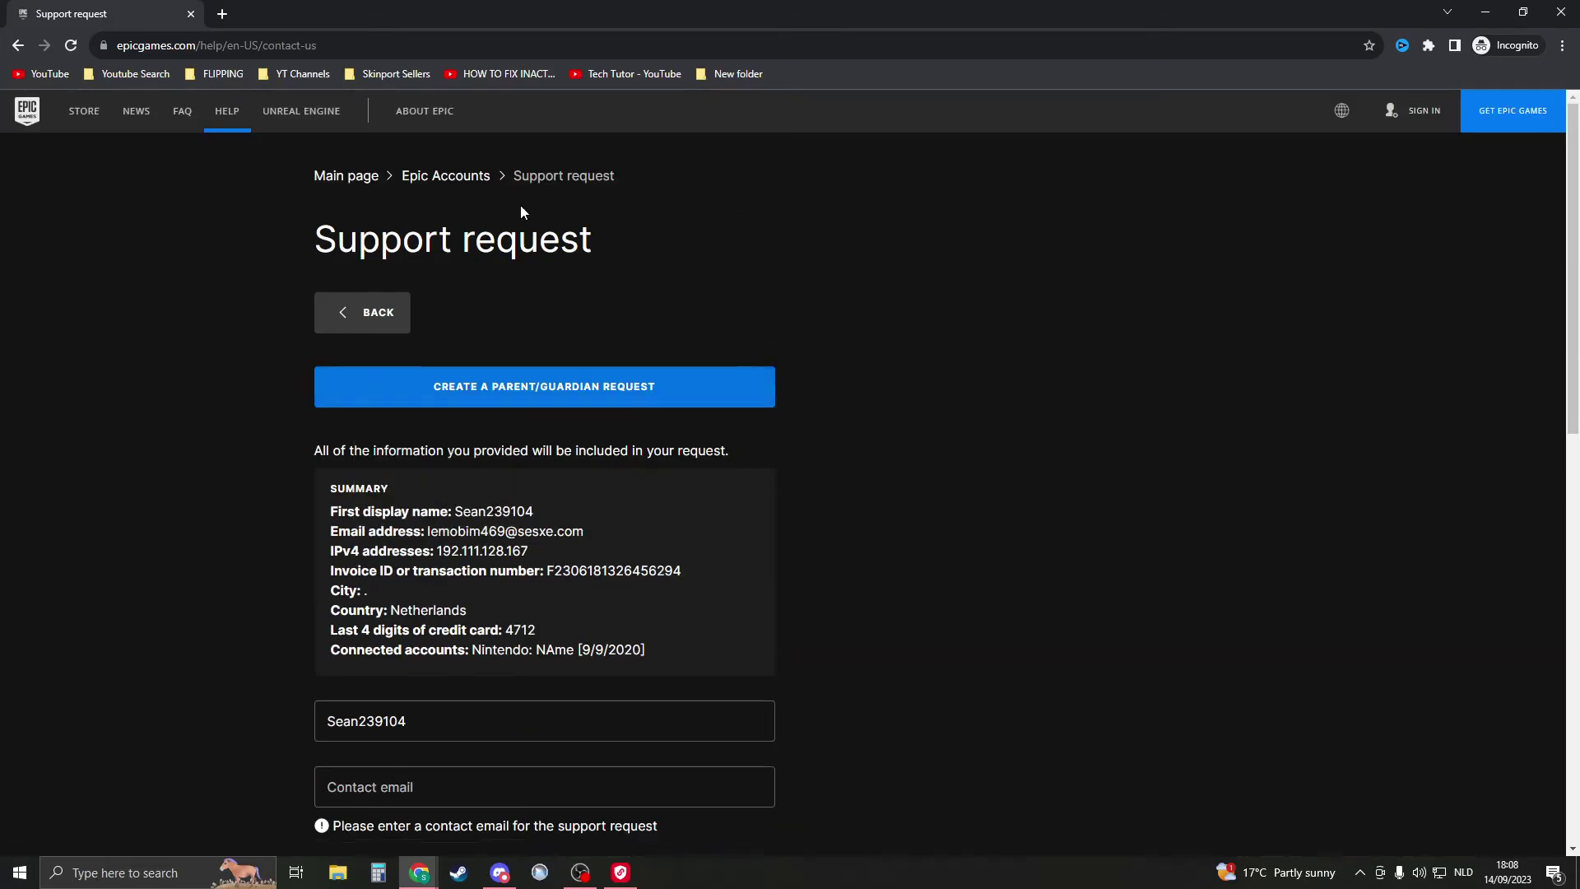
scroll(438, 293, down, 2)
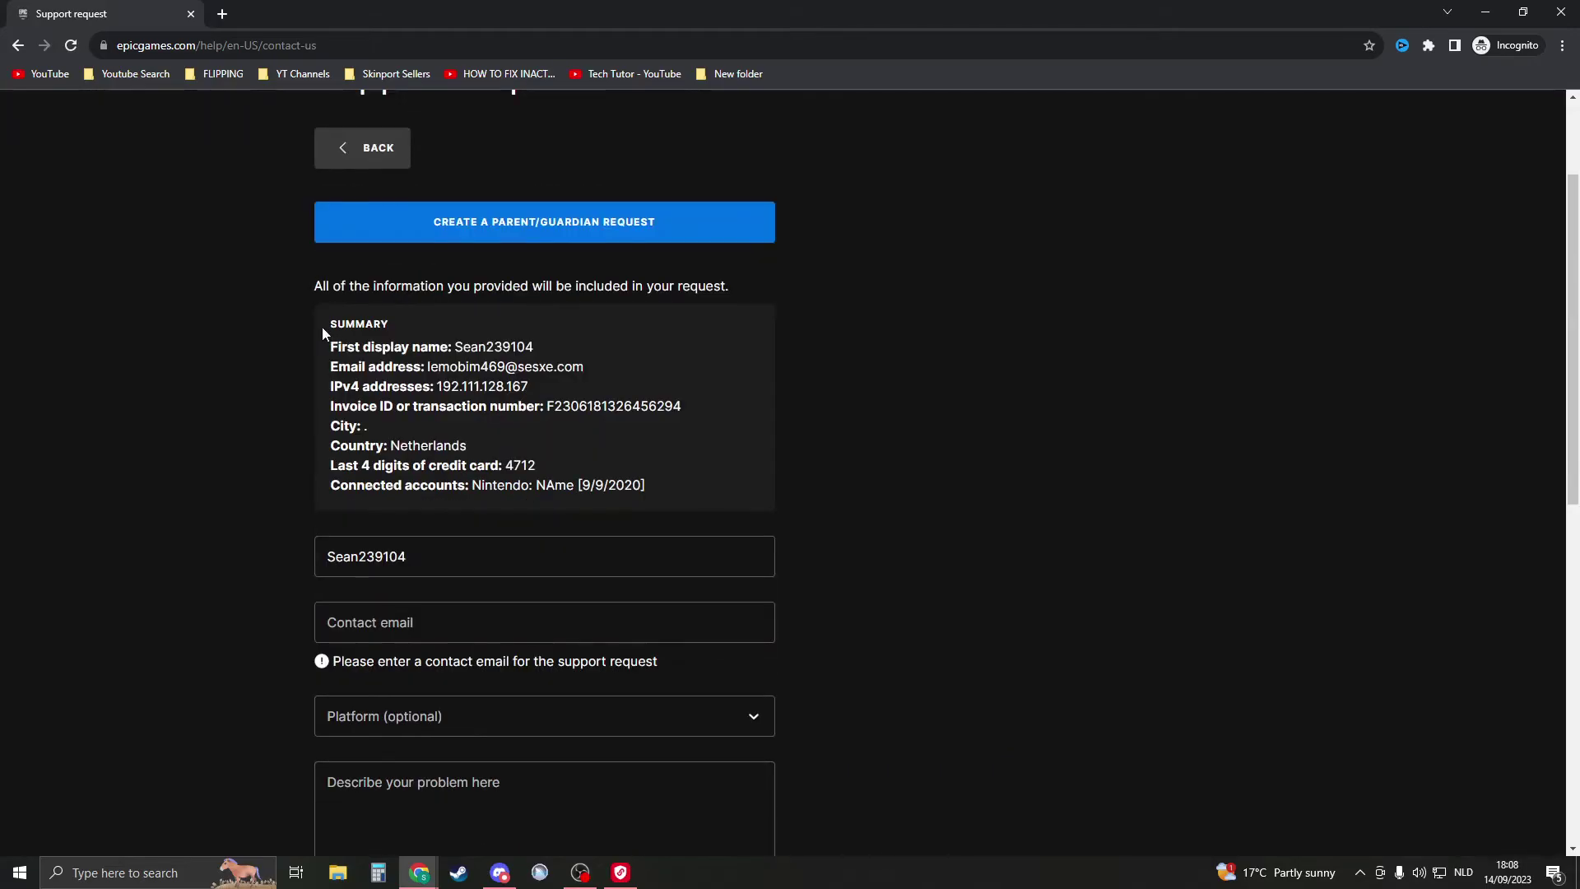
drag(323, 328, 685, 487)
click(685, 486)
Step: Copy the account e-mail from the summary, then step through the form back to the request page
click(547, 622)
scroll(546, 576, down, 2)
scroll(493, 412, up, 1)
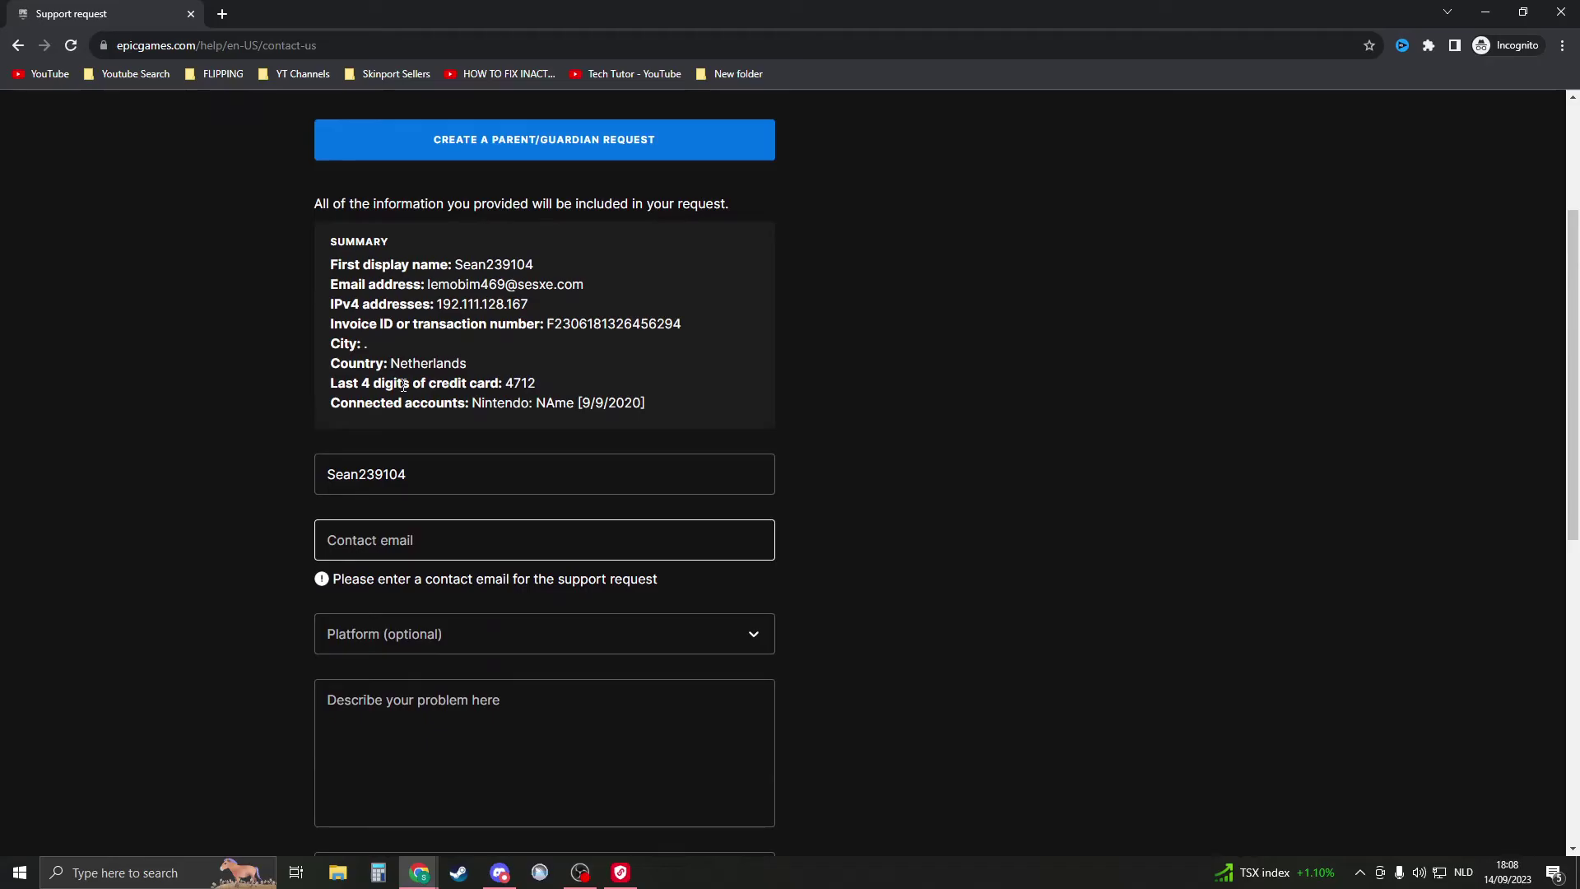
drag(424, 285, 843, 528)
click(650, 520)
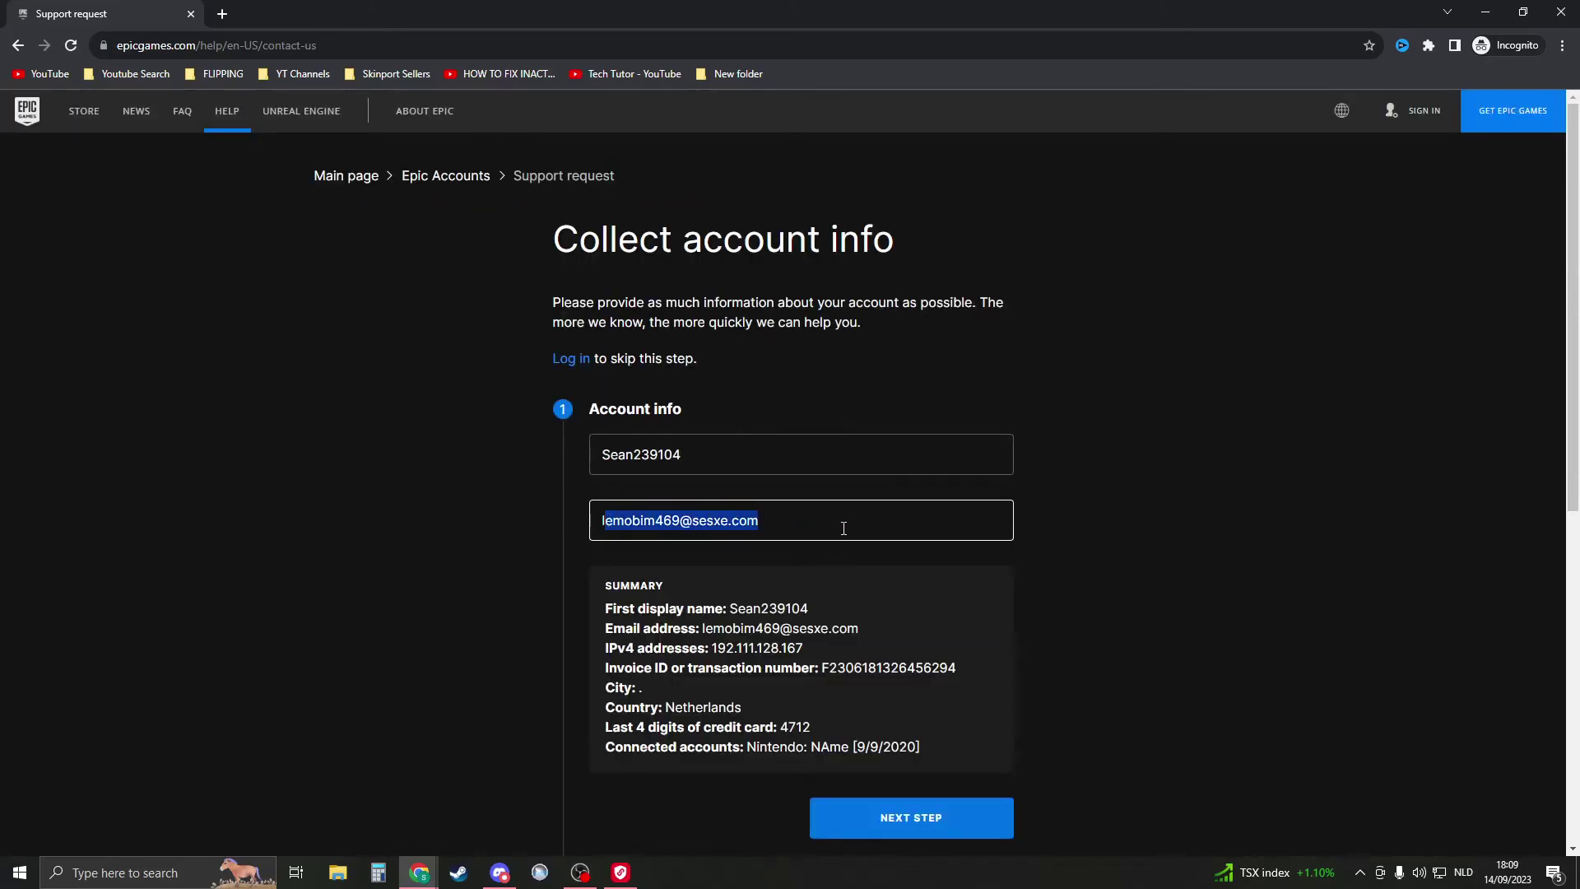
click(622, 520)
scroll(823, 576, down, 2)
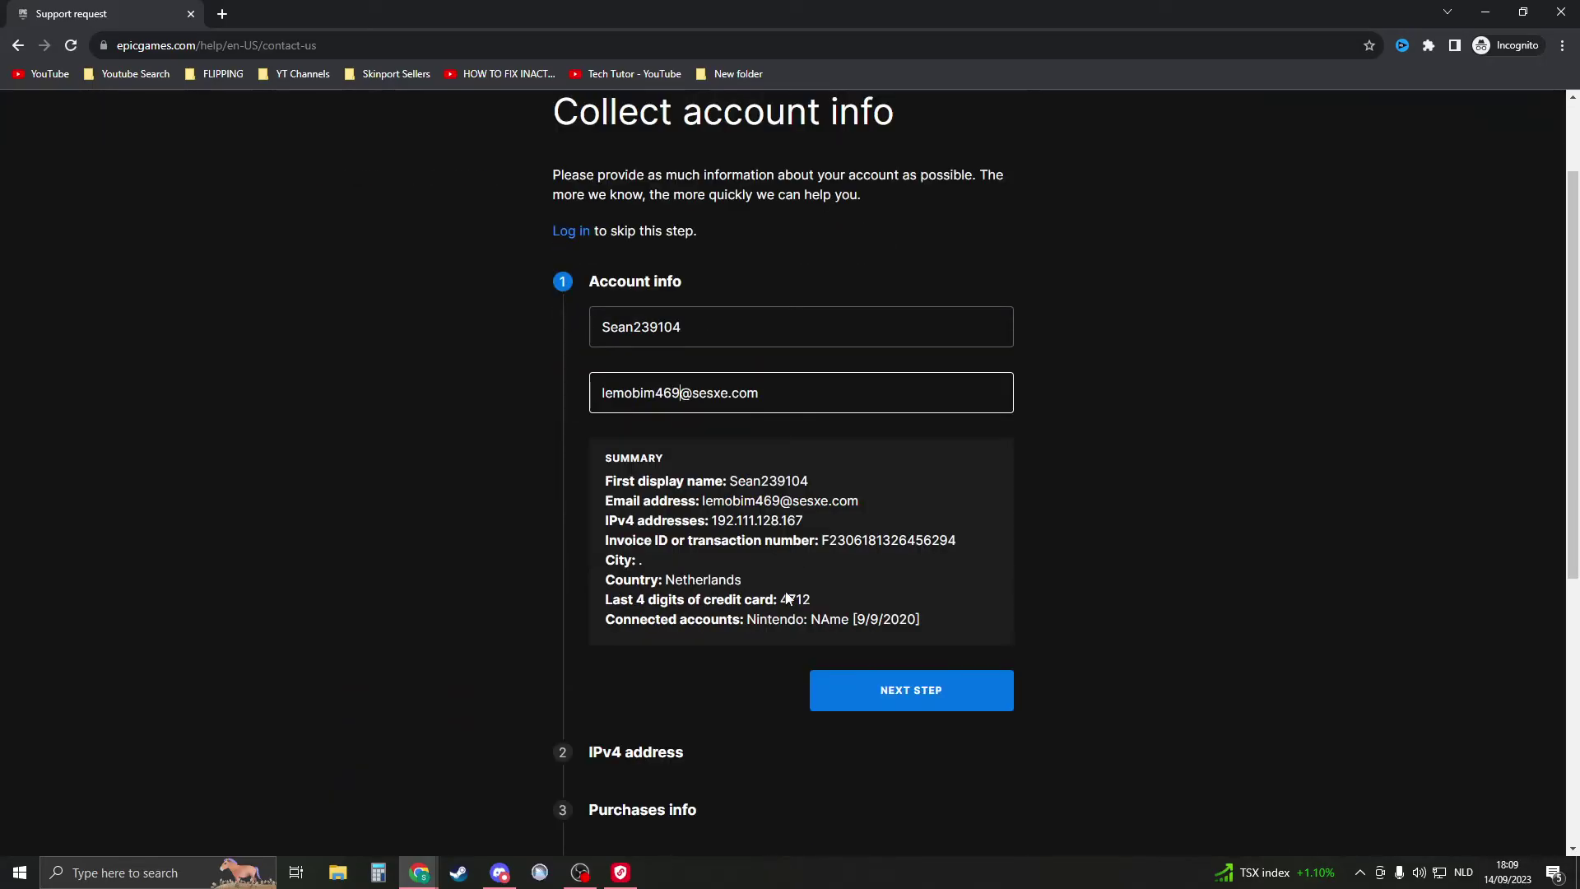
click(867, 694)
click(872, 632)
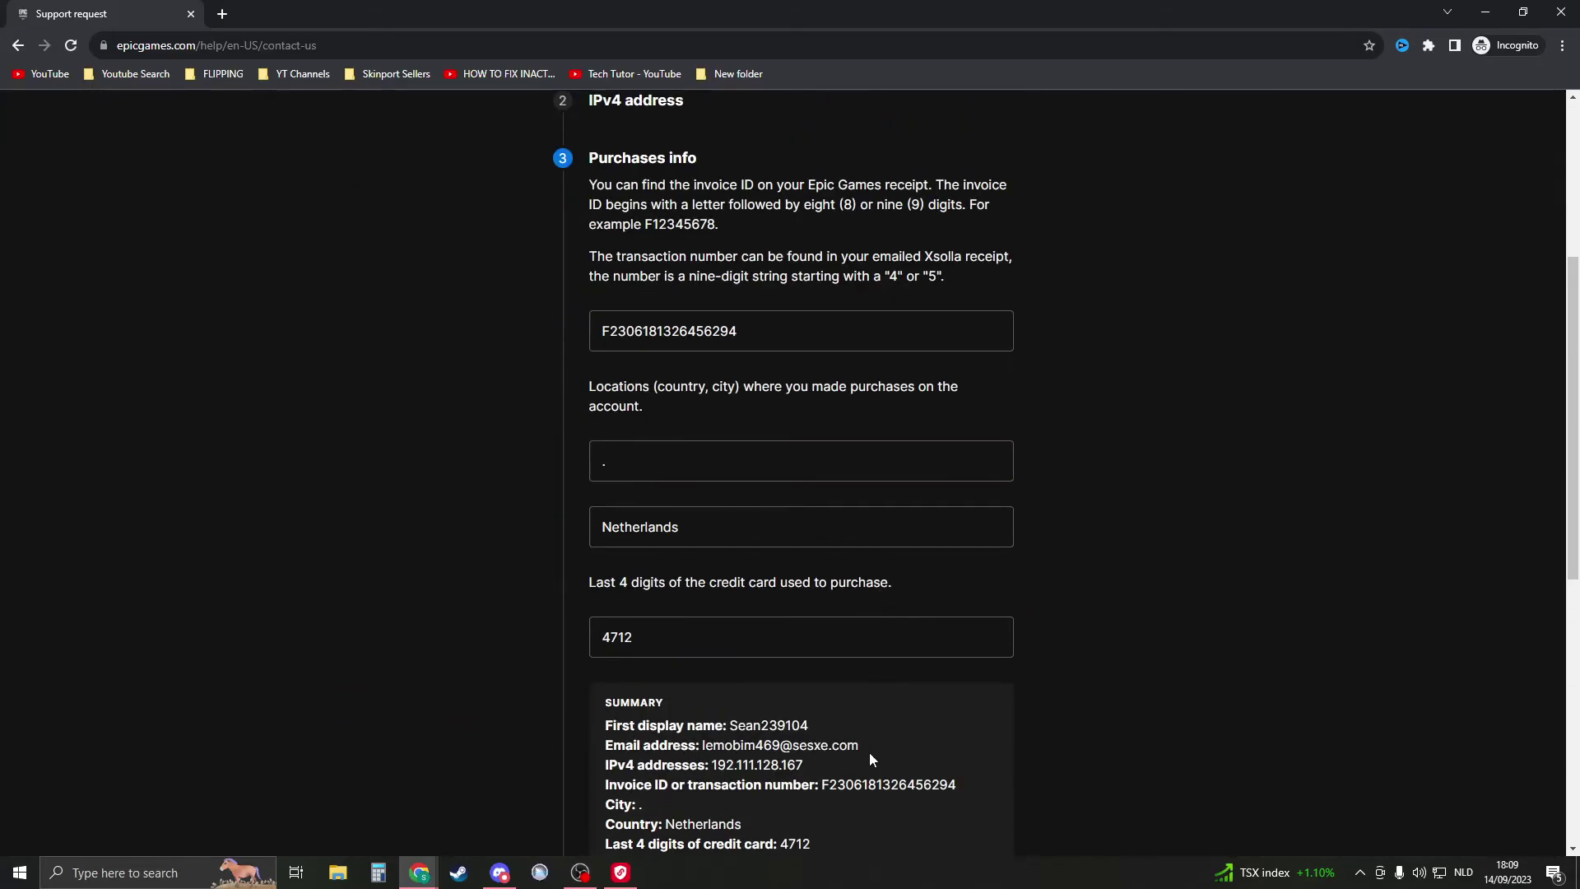
scroll(860, 559, down, 6)
click(882, 370)
scroll(889, 535, down, 4)
click(895, 673)
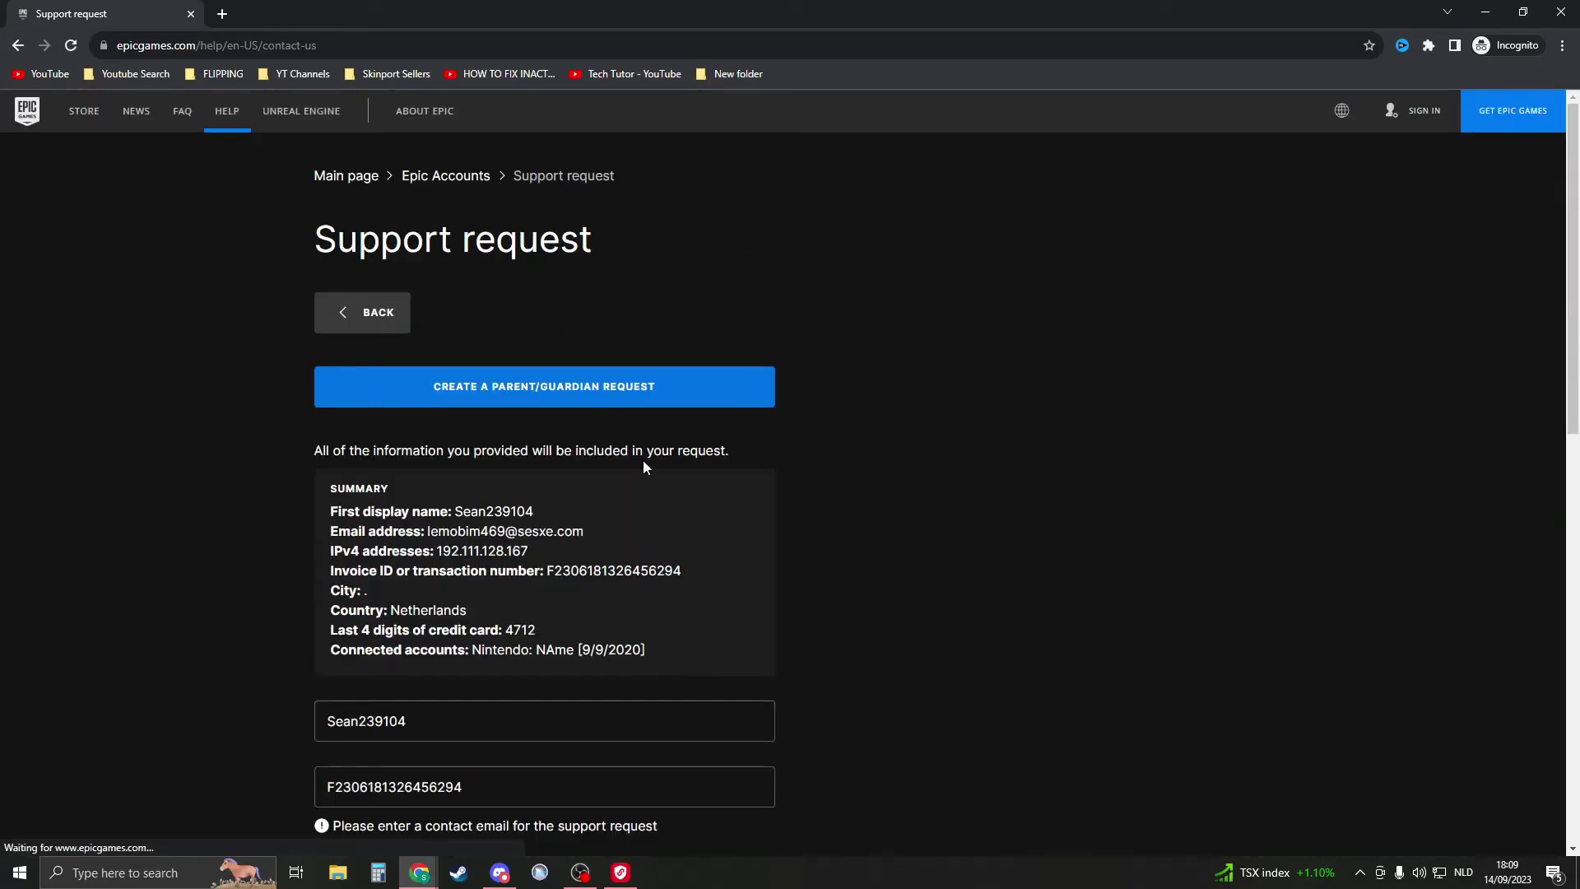
scroll(490, 461, down, 4)
Step: Paste the account e-mail into Contact email and remove its leading space
drag(469, 457, 251, 461)
key(ctrl+v)
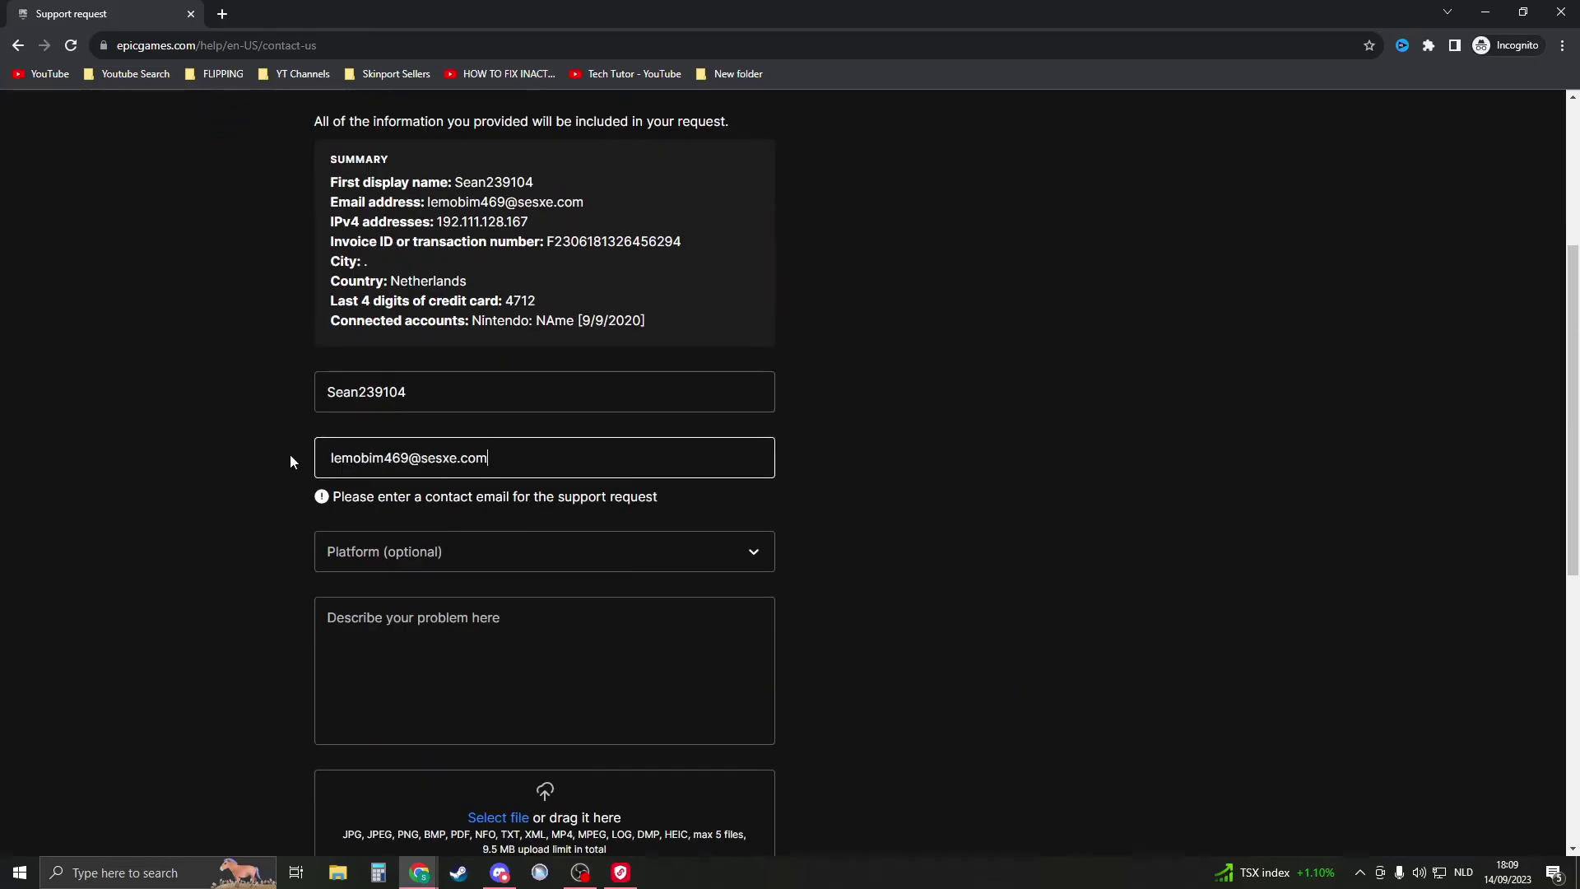
click(337, 466)
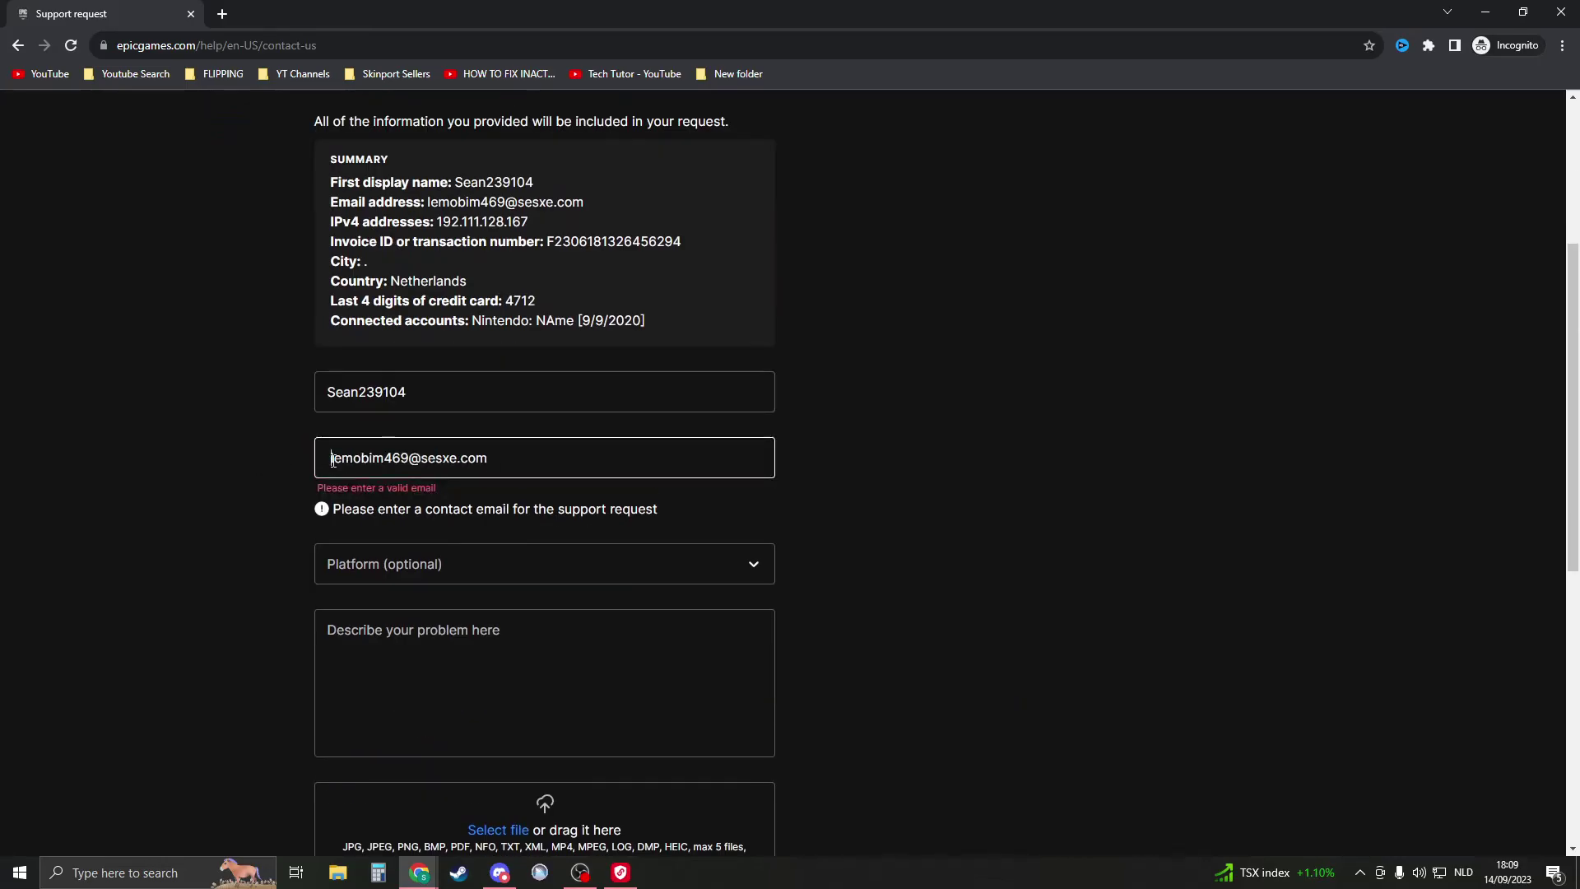
key(BackSpace)
drag(553, 466, 282, 469)
click(283, 469)
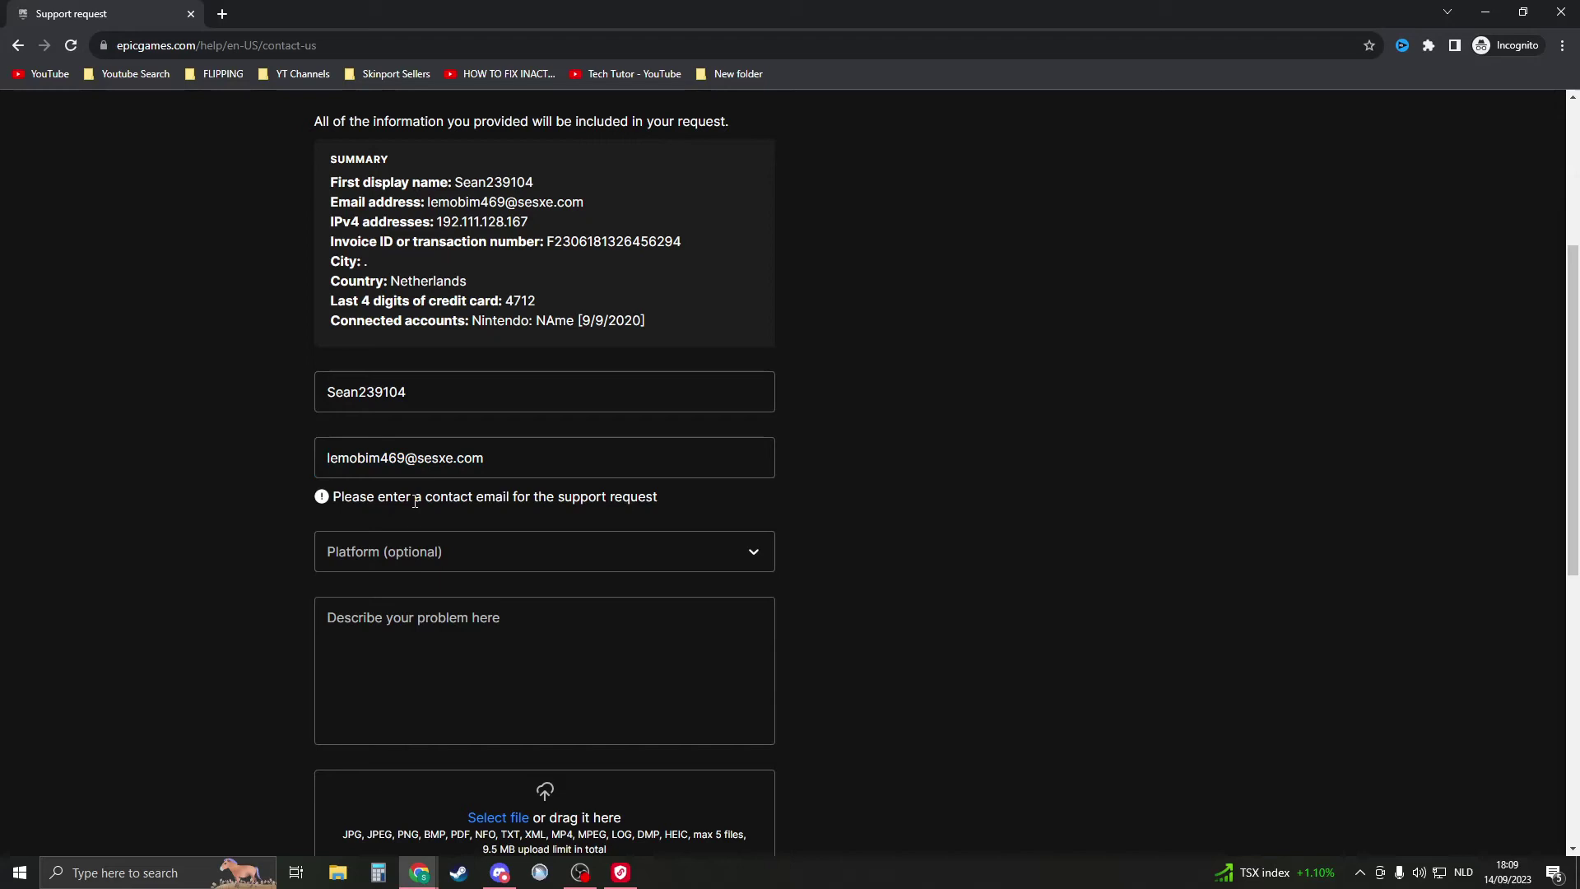
Step: Choose PC as the platform
scroll(397, 475, down, 1)
click(398, 475)
scroll(387, 527, down, 1)
scroll(383, 581, up, 1)
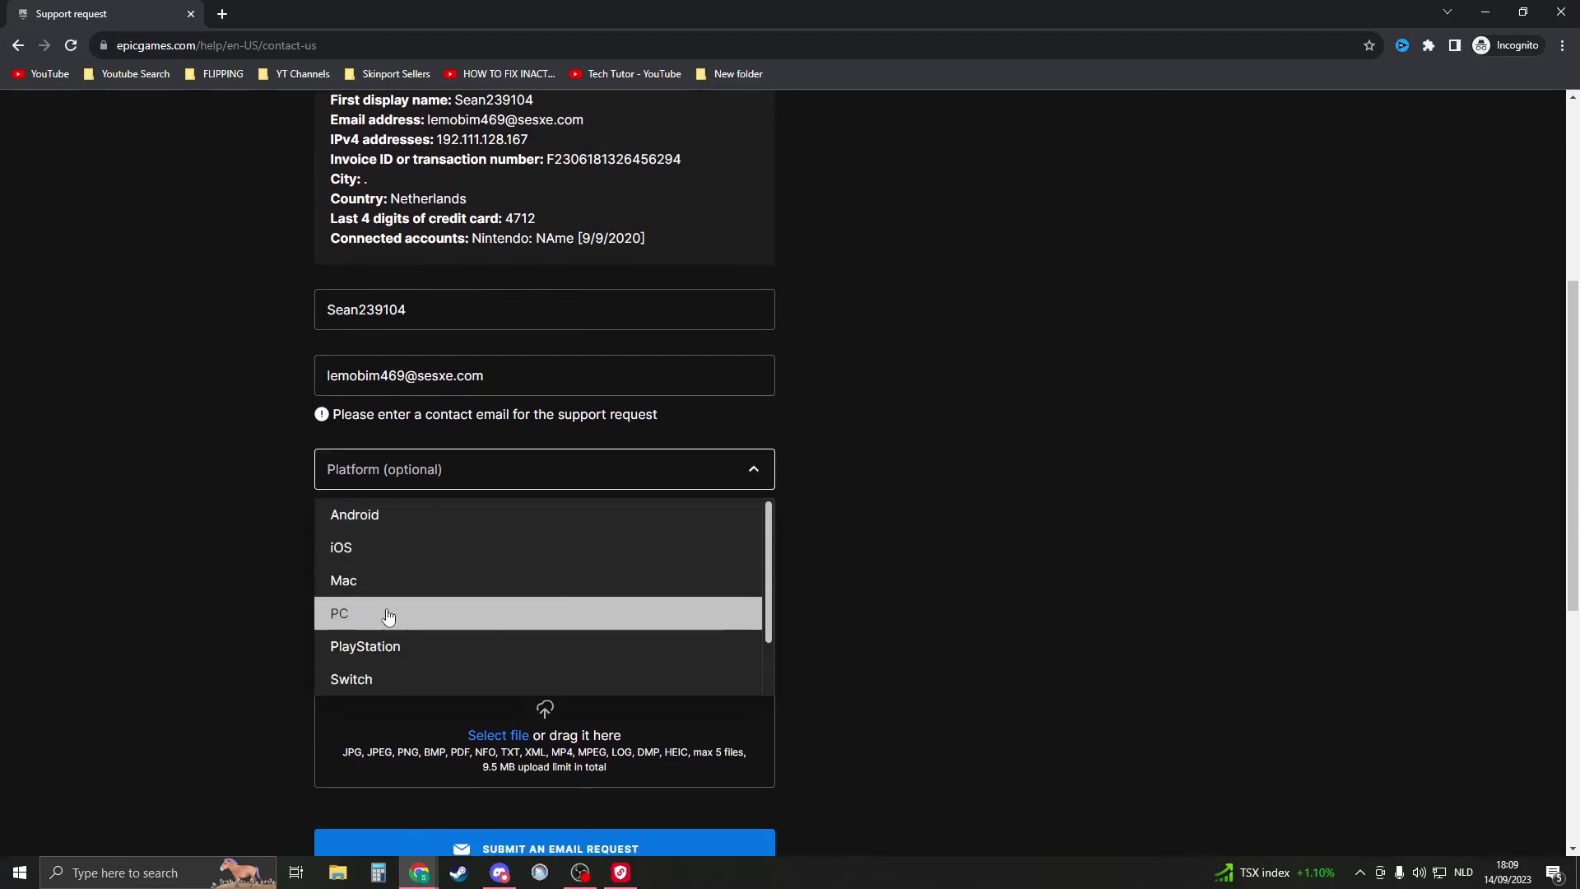
click(388, 615)
scroll(395, 461, down, 2)
click(423, 448)
scroll(423, 448, up, 3)
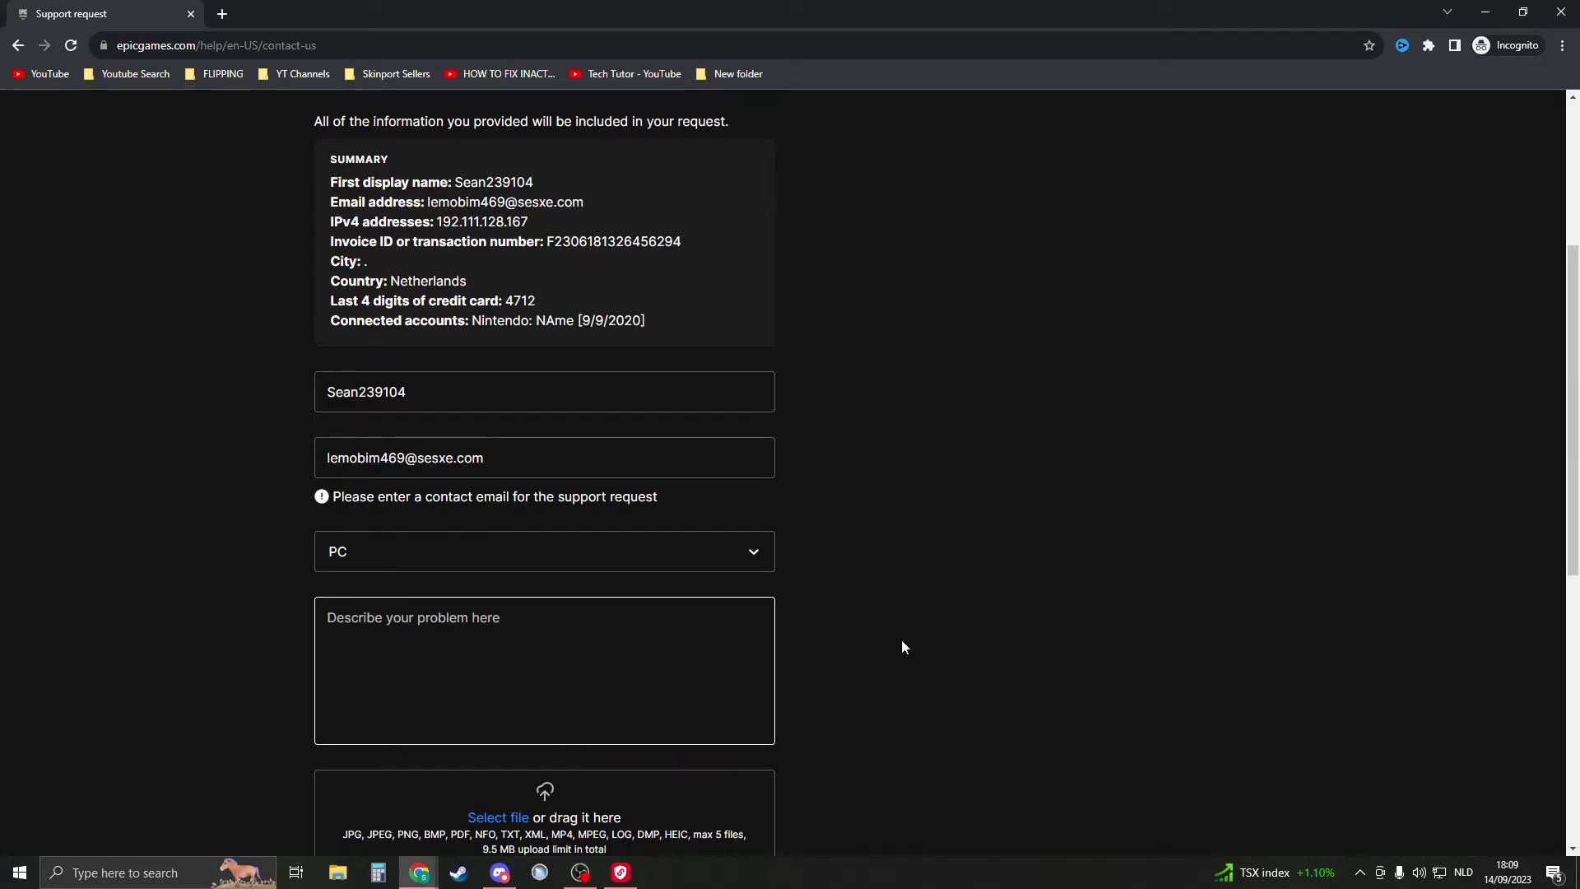
Step: Enter the problem description starting 'I tried to login to my epicgames, i used it'
text(I tried to login to my epicgame)
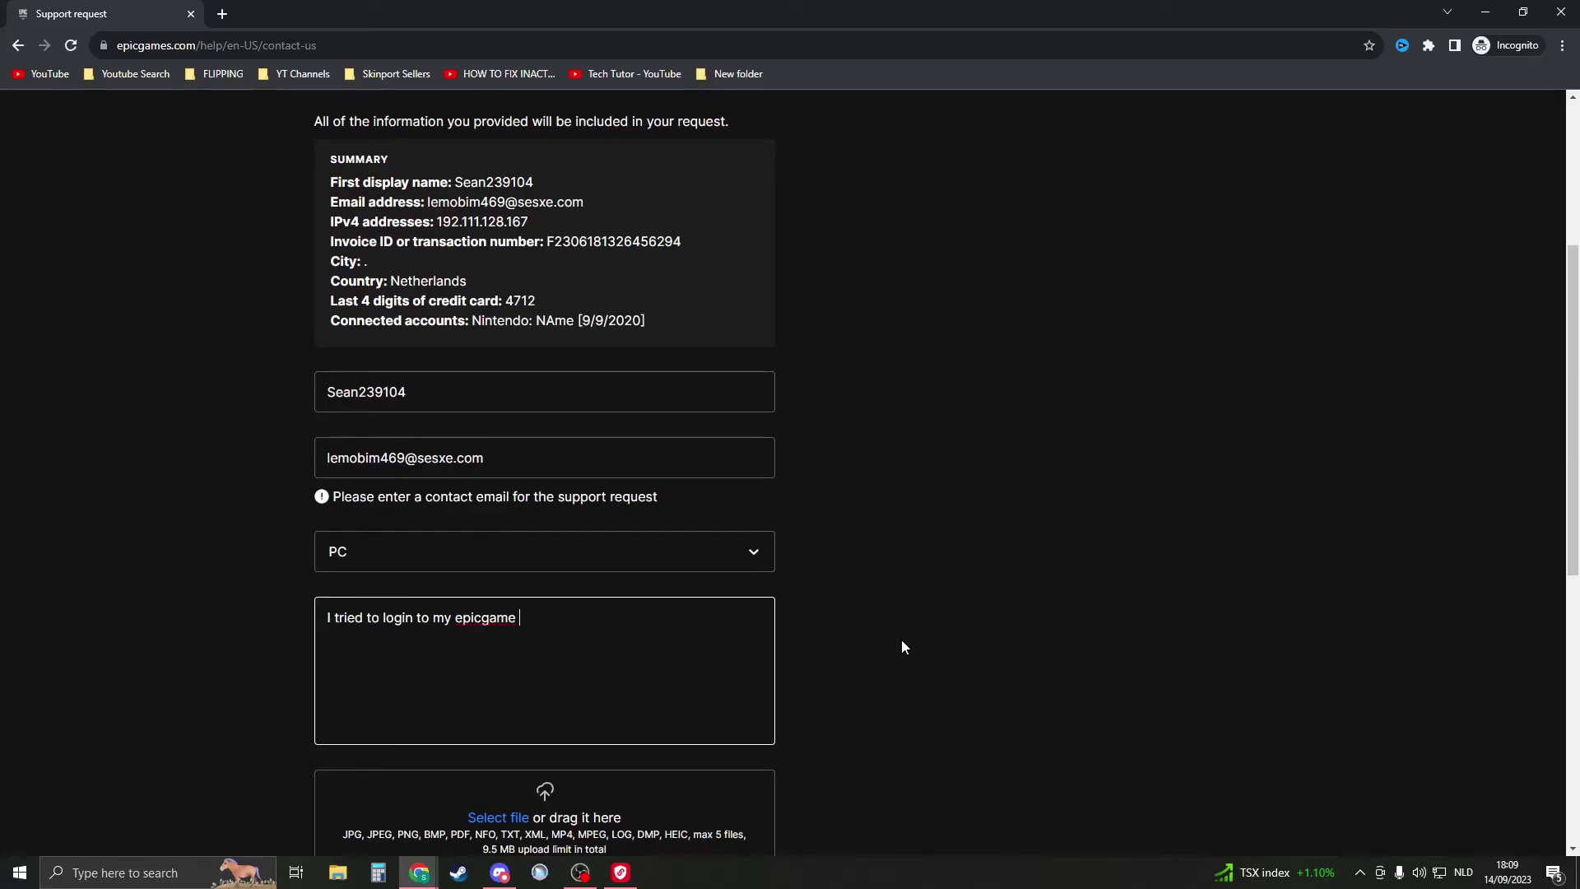
key(BackSpace)
text(s, i used it)
Step: Close the Suggested articles panel and scroll down through the request form
click(1153, 615)
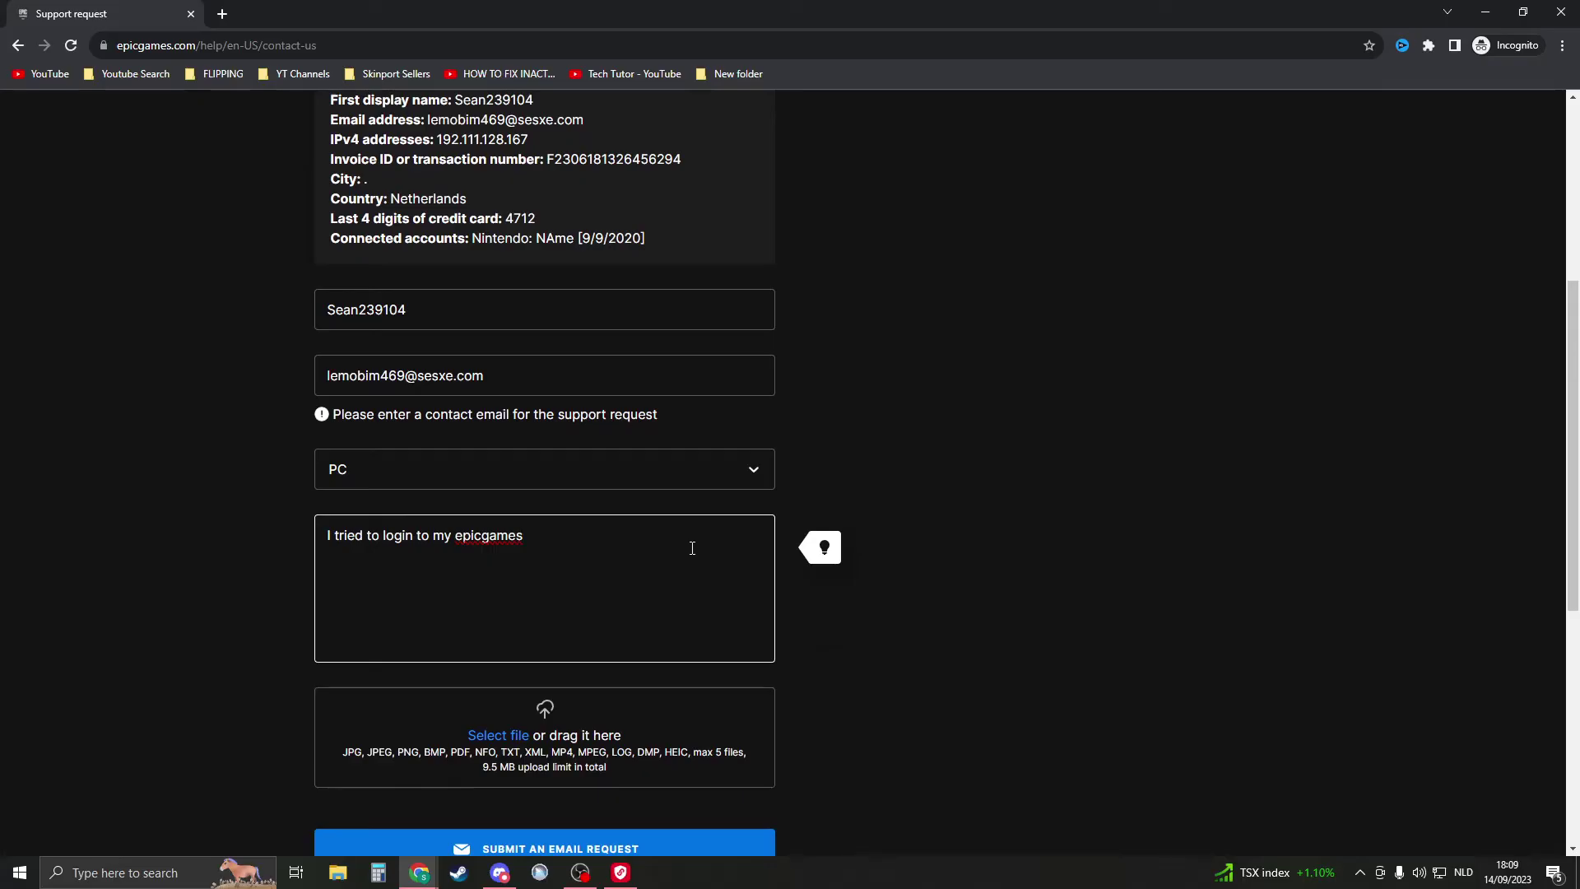
scroll(792, 649, down, 1)
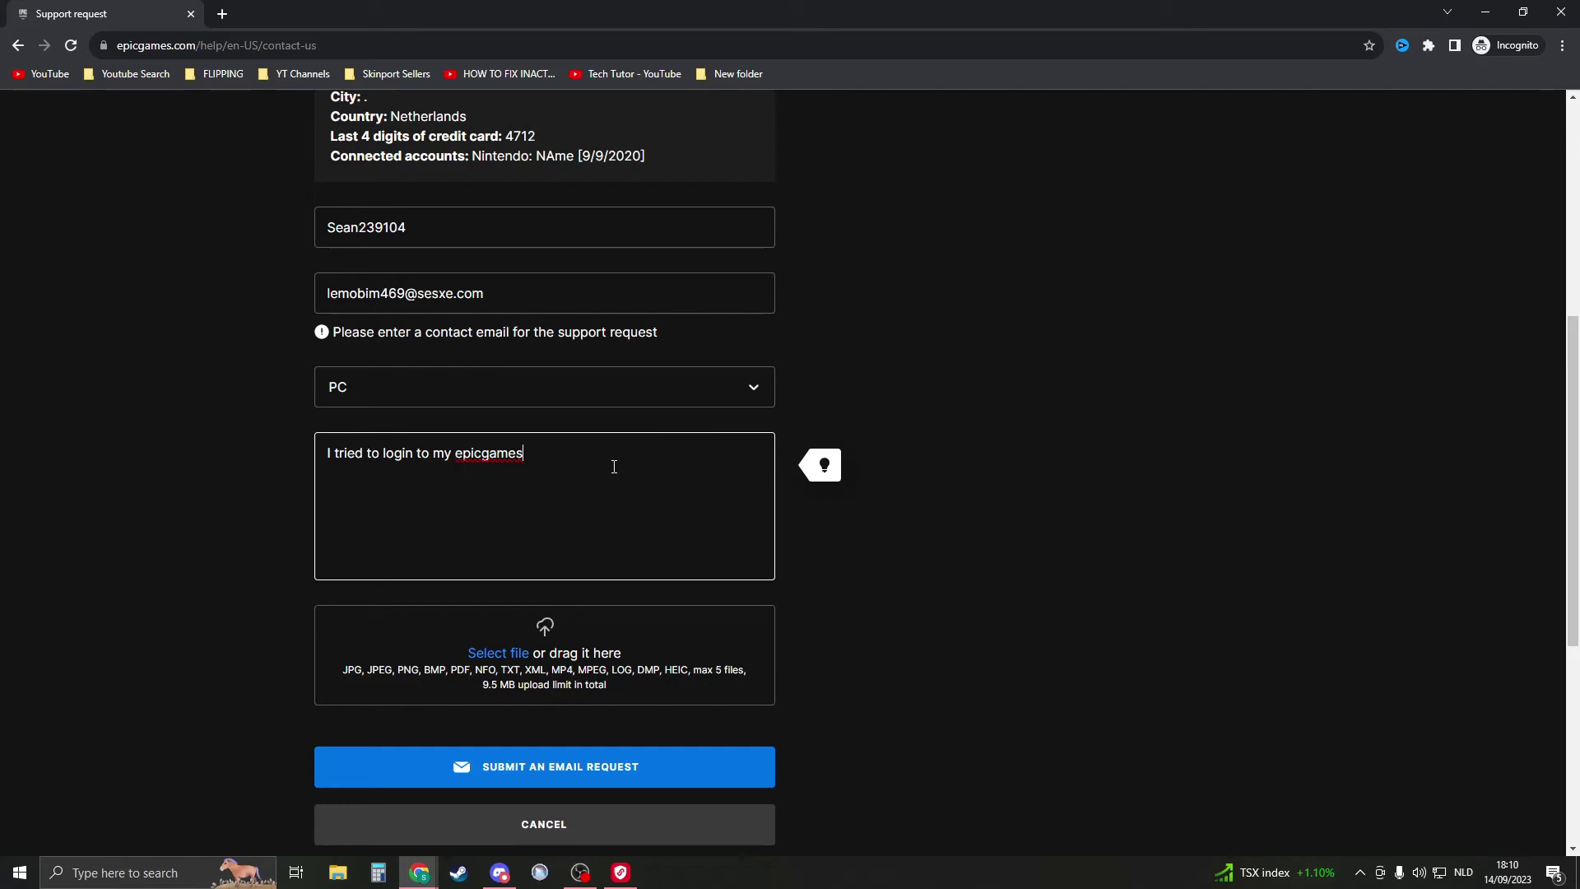
scroll(614, 467, down, 2)
scroll(609, 478, up, 1)
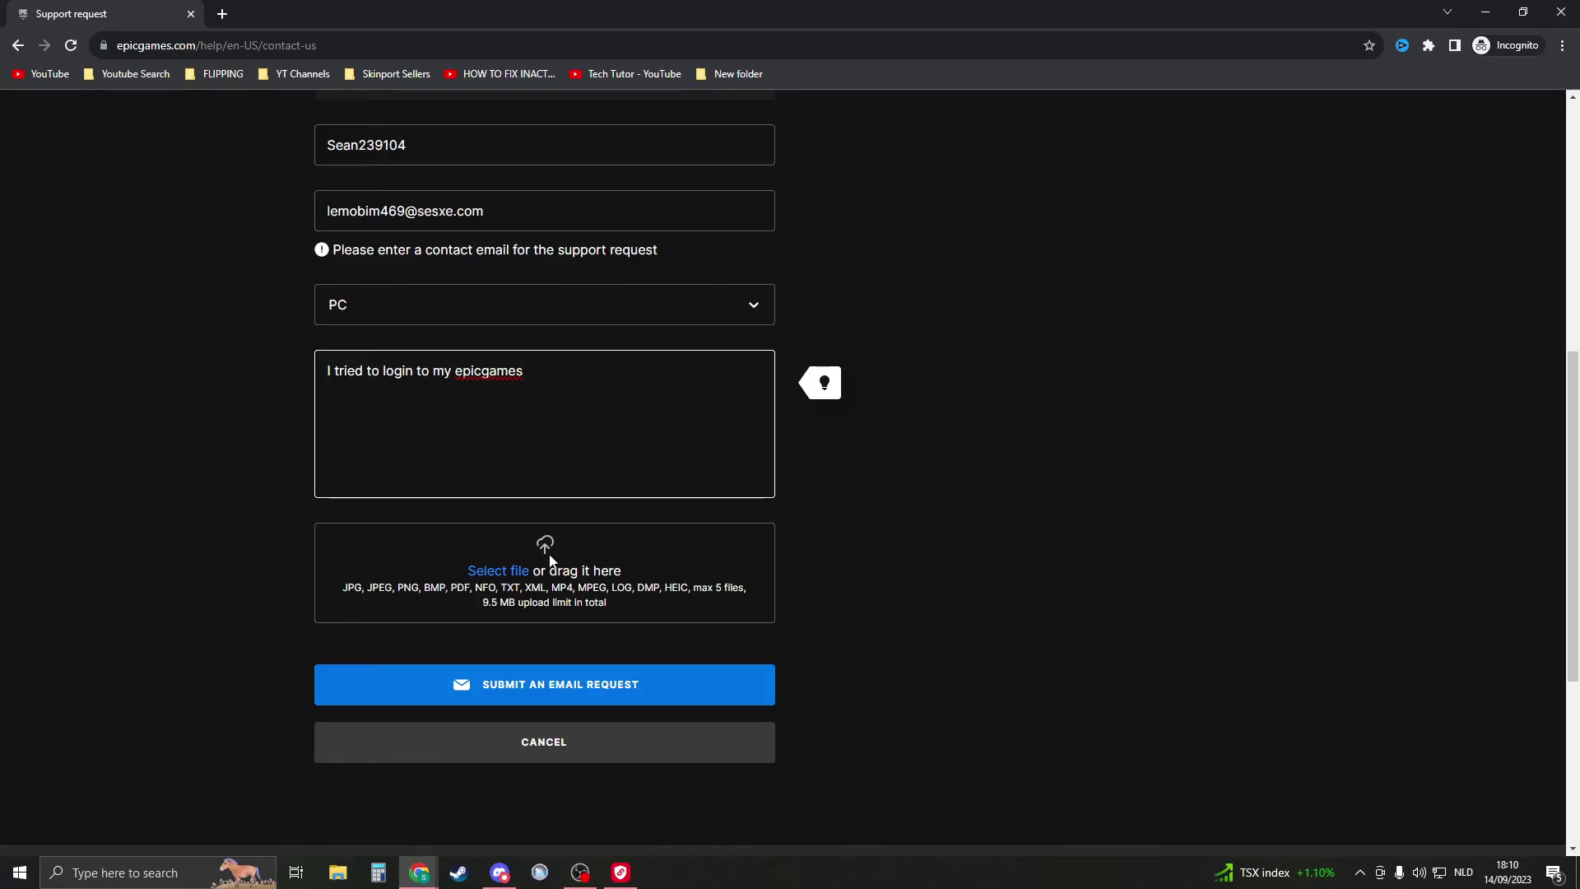
scroll(493, 580, down, 1)
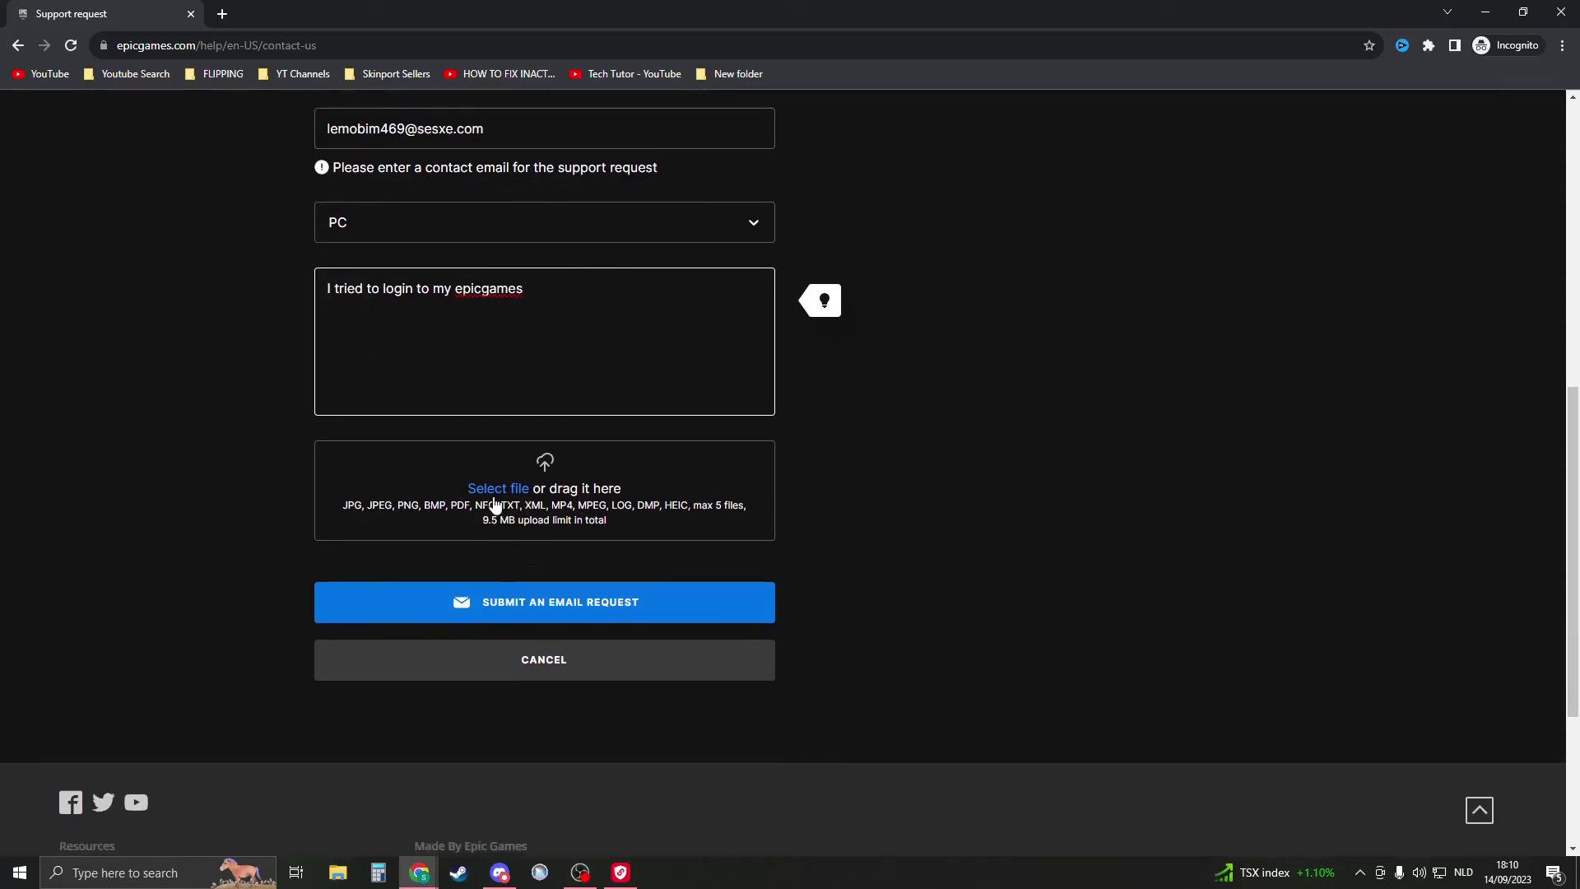
scroll(564, 670, up, 5)
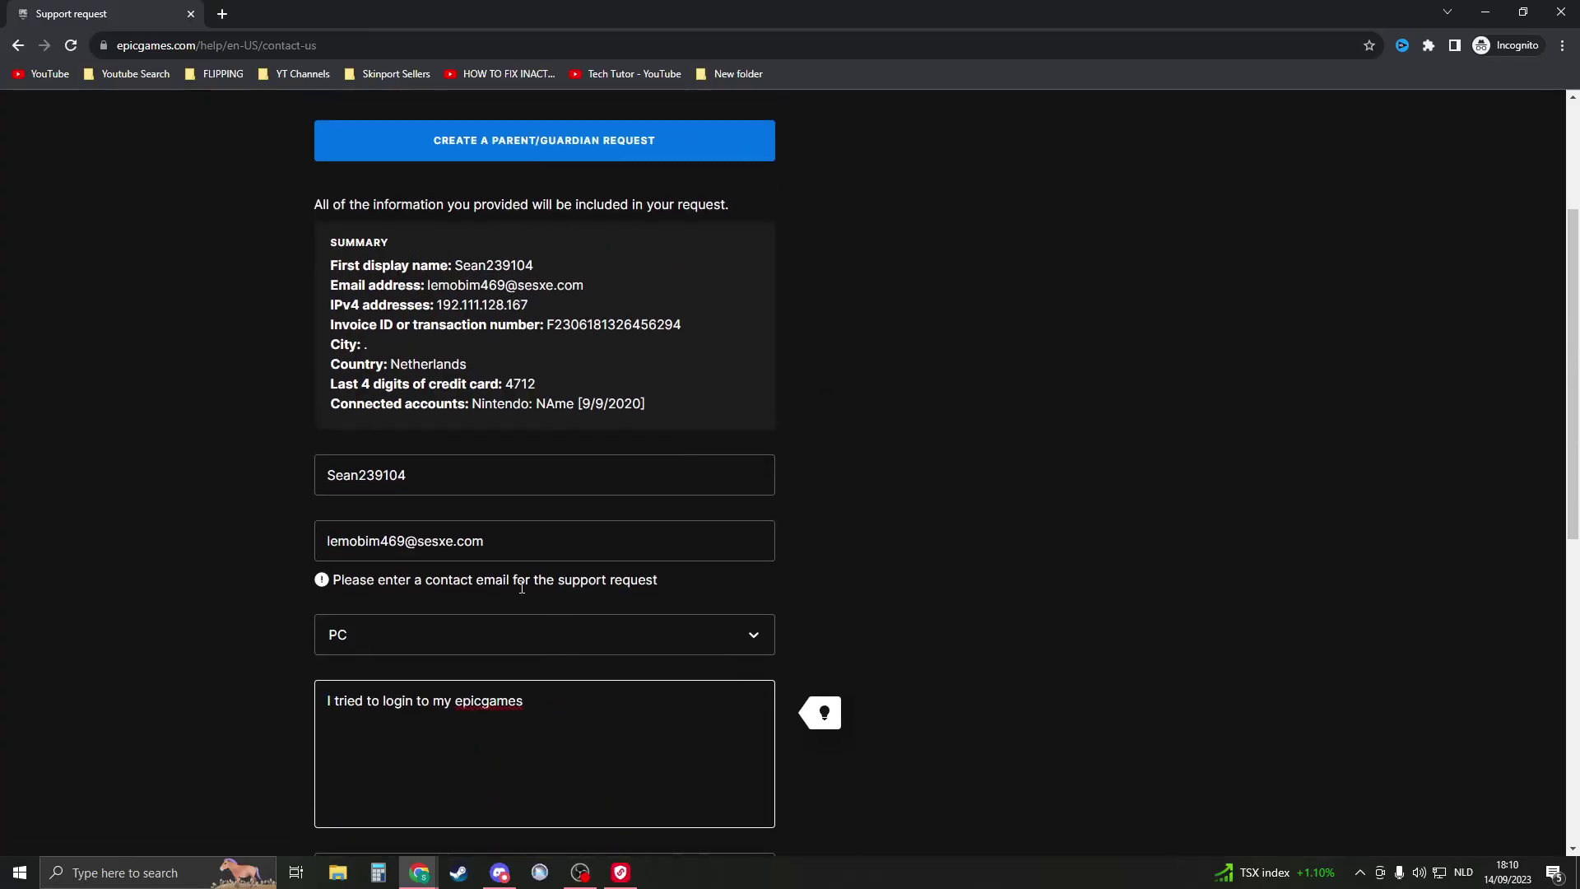
scroll(522, 587, down, 2)
scroll(724, 656, down, 3)
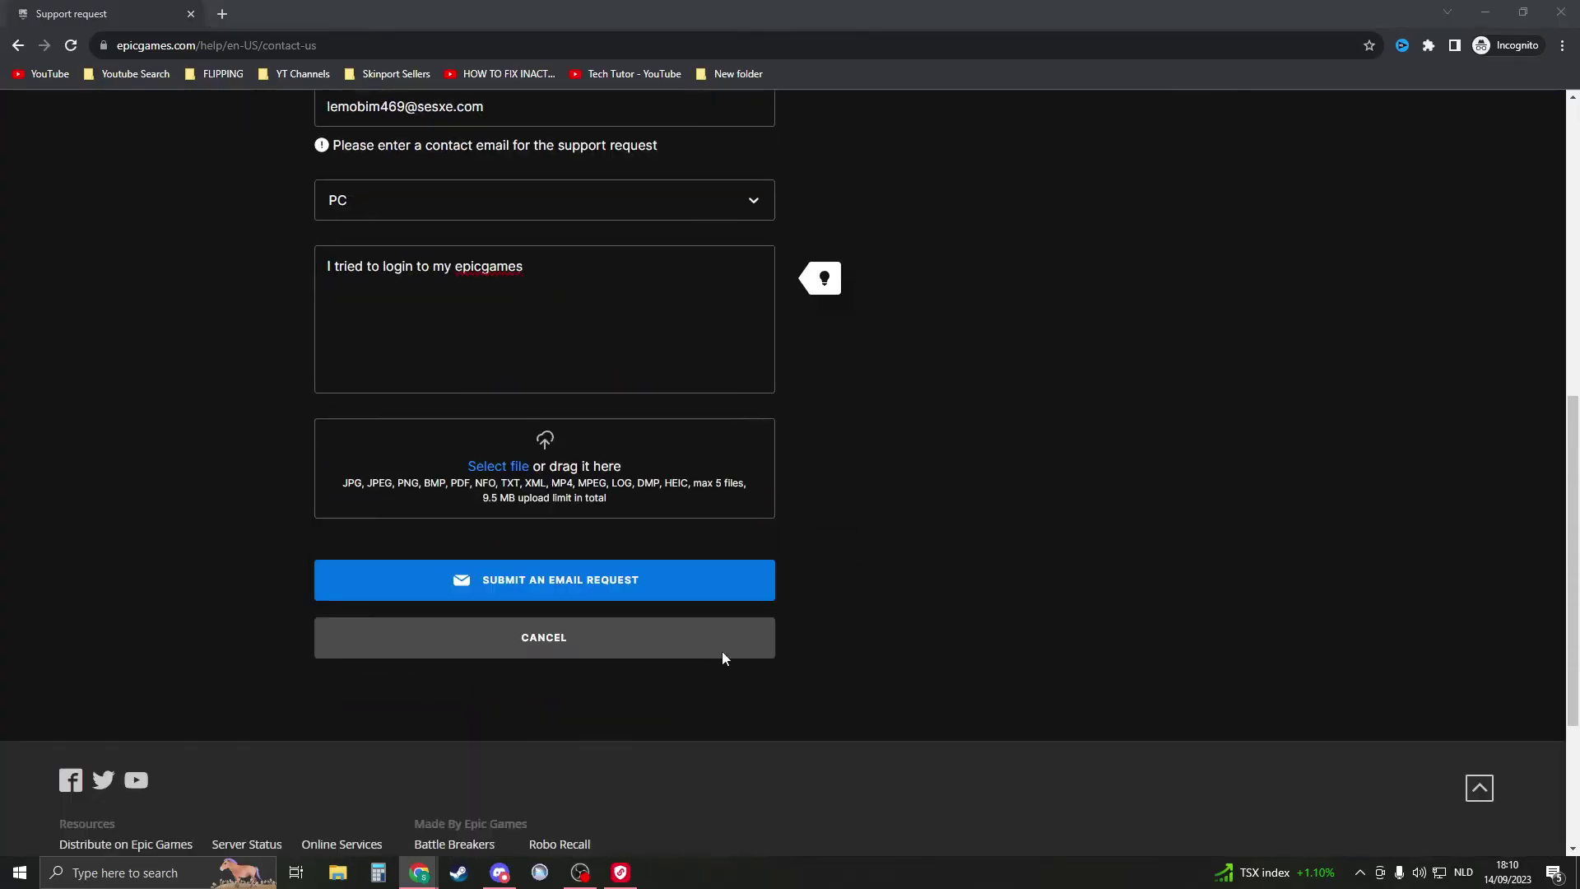
scroll(722, 658, down, 2)
Step: Submit the request by email and pass the captcha by picking the unique animal
click(665, 444)
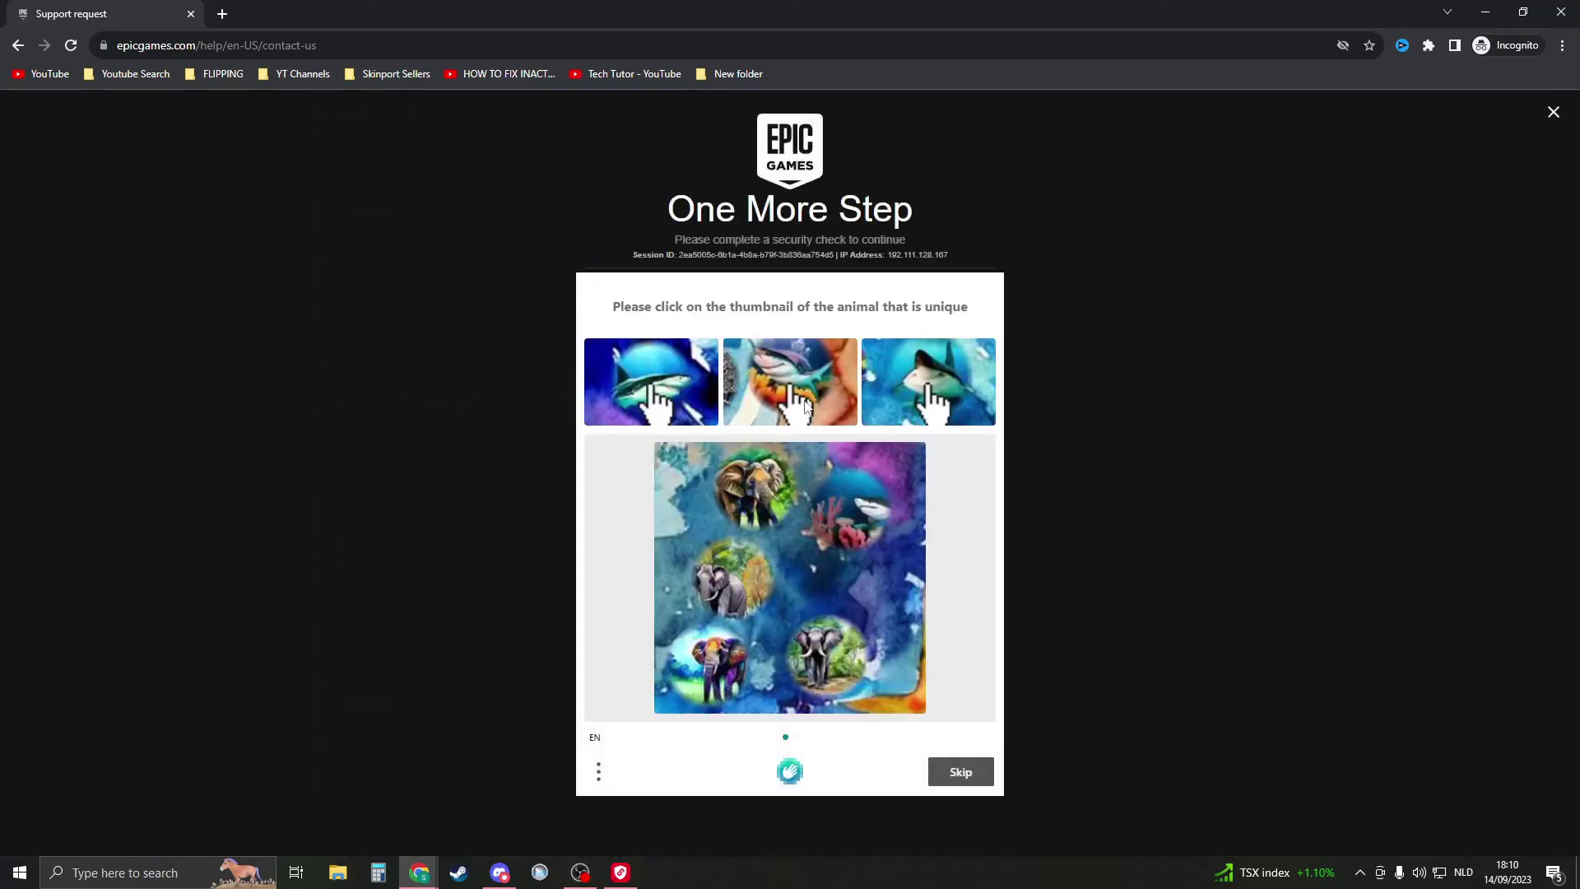
click(734, 657)
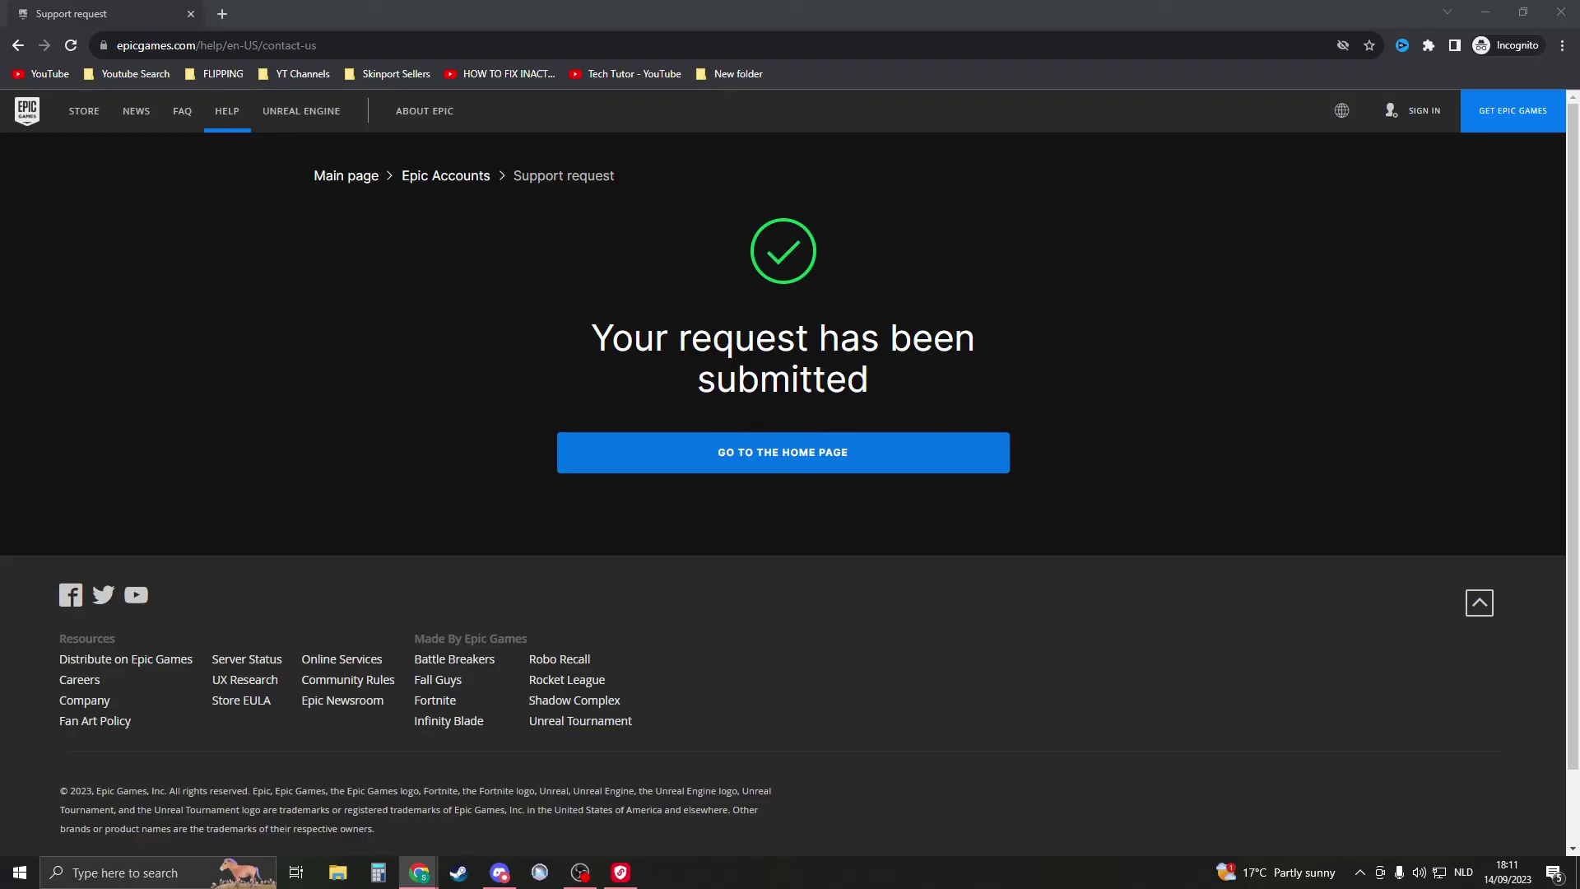
Step: Switch briefly to OBS and back, then close the Chrome window
key(alt+Tab)
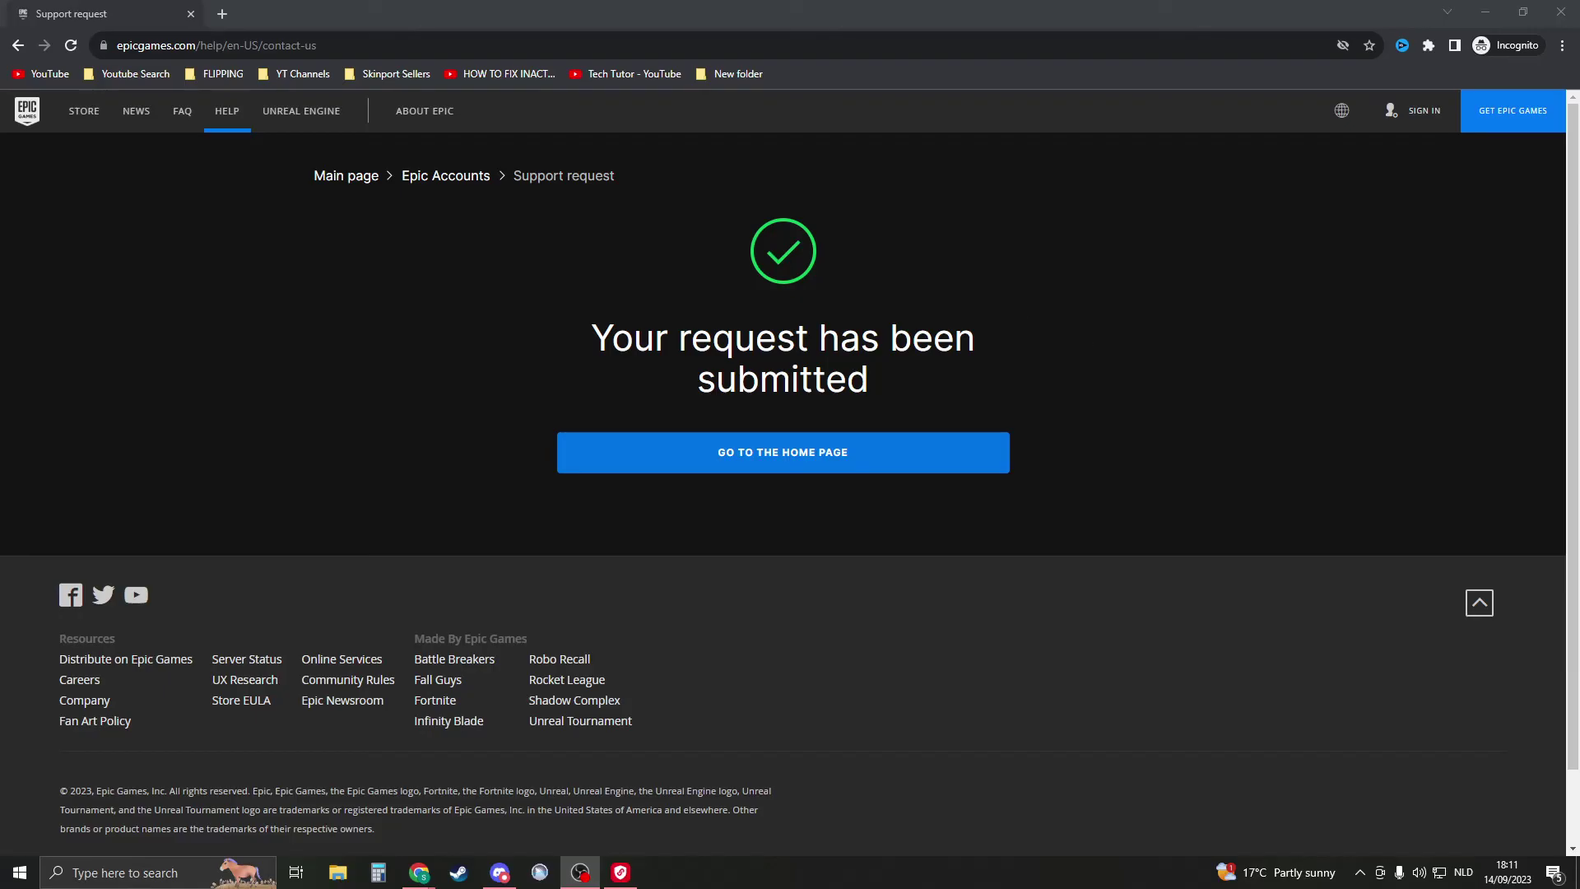
key(alt+Tab)
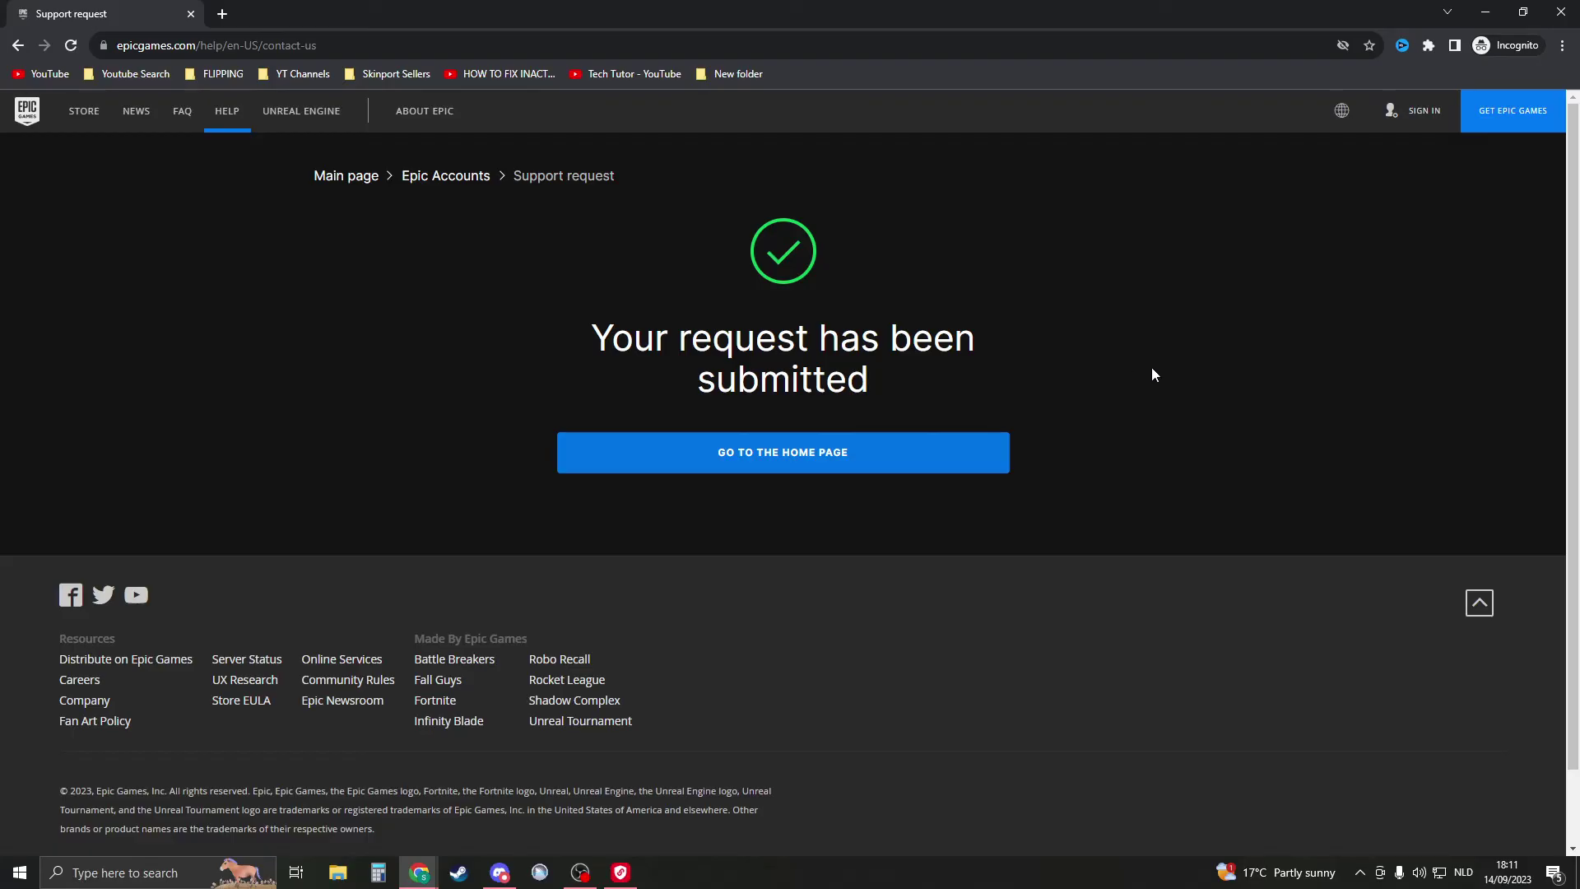
click(1561, 12)
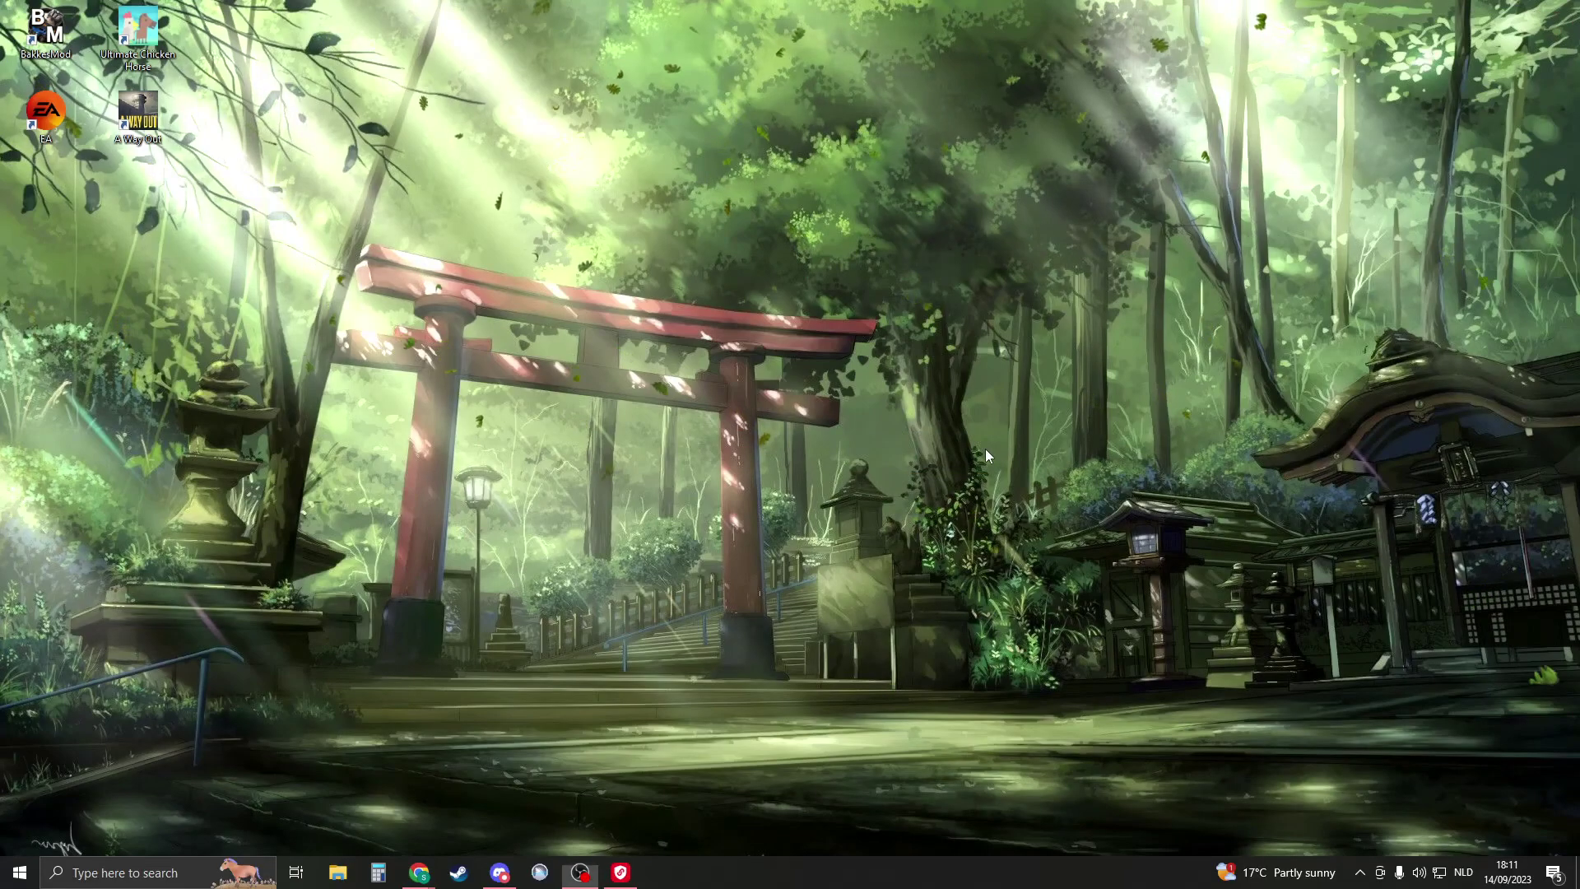